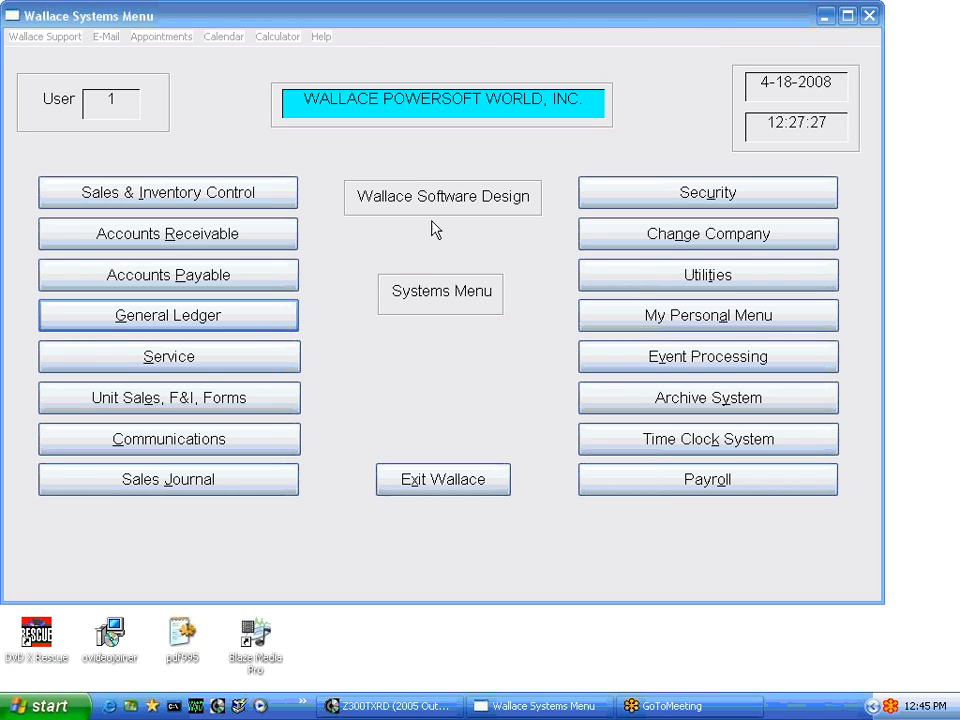
# Step: Sign in to Accounts Payable, decline printing the past-due bill report, and open the bill entry form from Posting
pyautogui.click(240, 279)
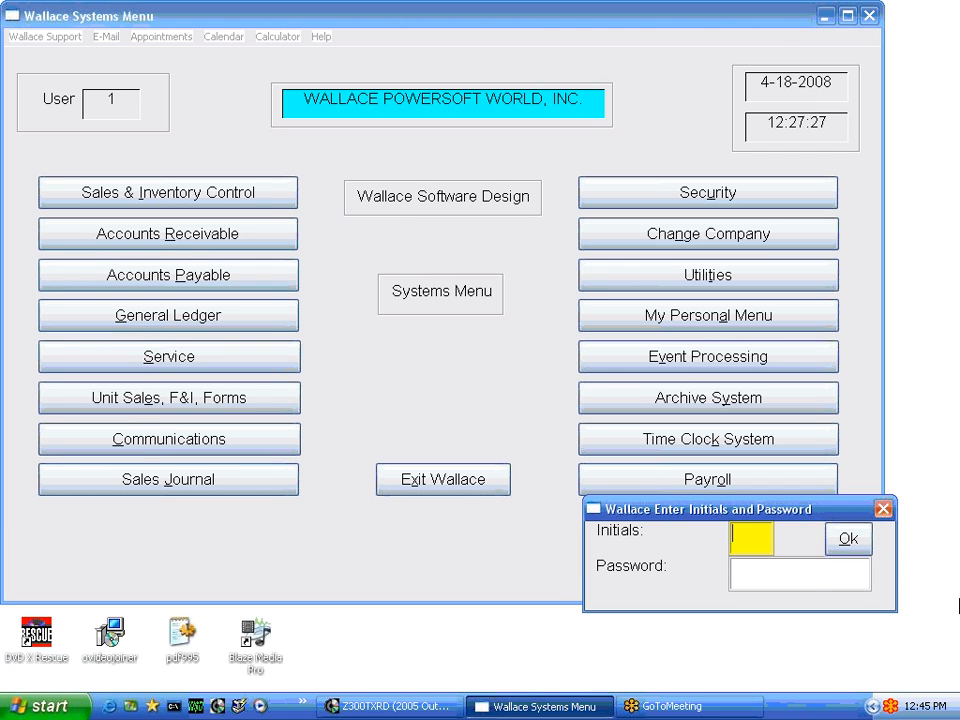
pyautogui.click(848, 539)
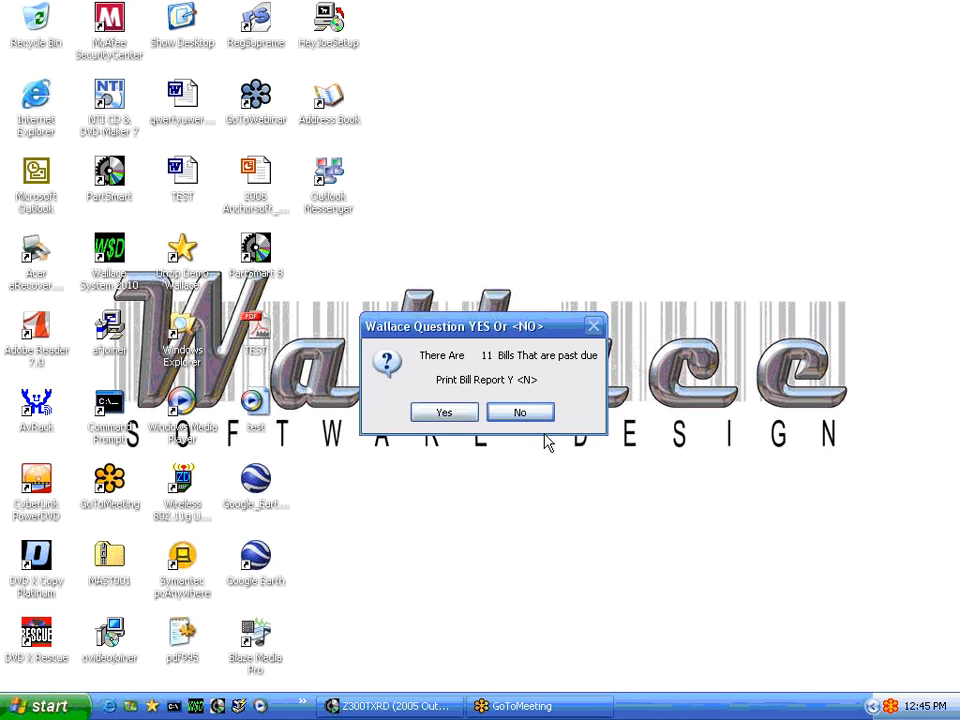
pyautogui.click(519, 413)
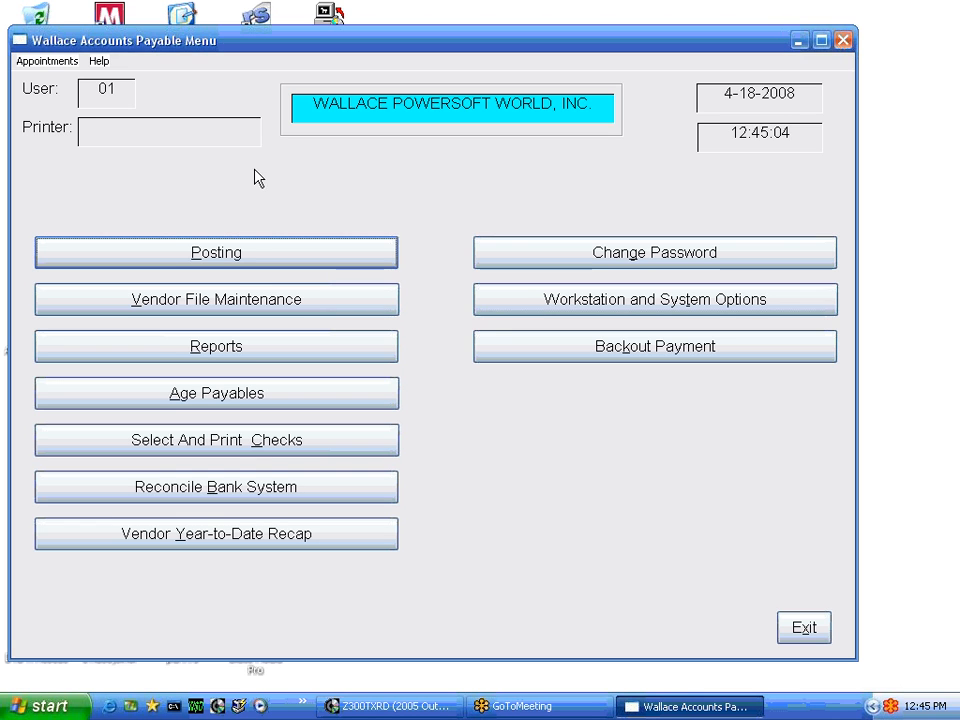
pyautogui.click(254, 259)
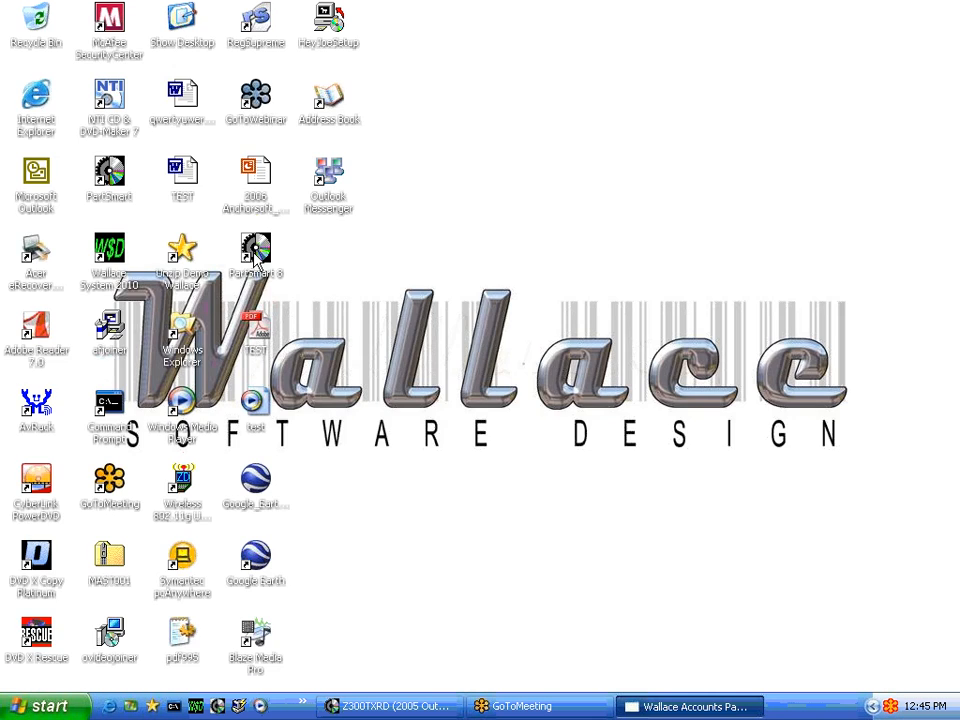
pyautogui.click(254, 259)
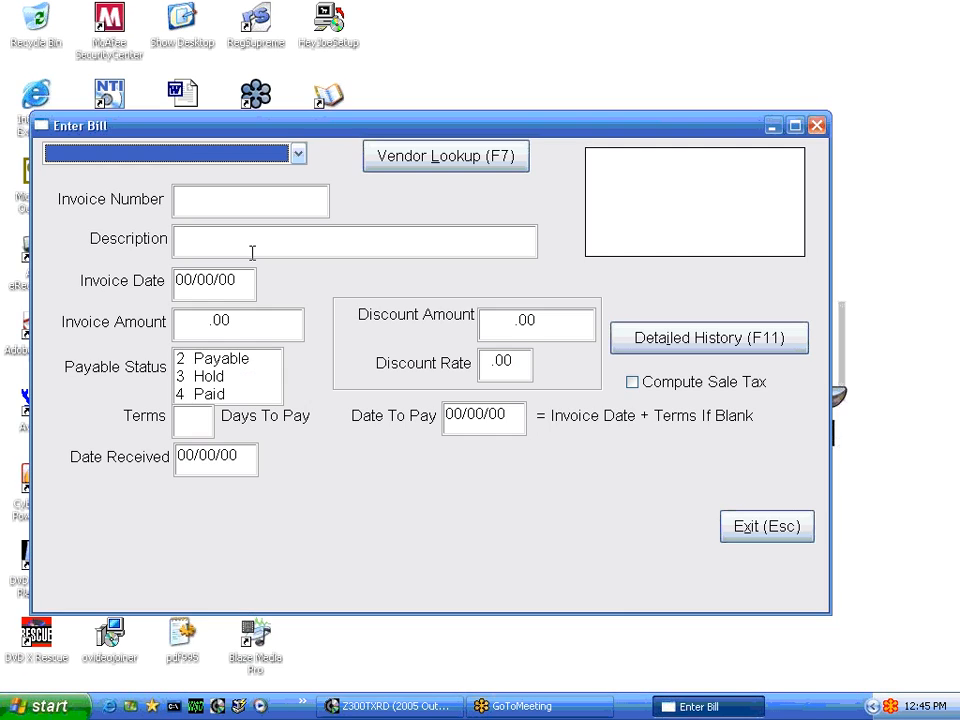
# Step: Choose VERIZON INC. as the bill's vendor and review its vendor maintenance record, including the default G/L account
pyautogui.press('v')
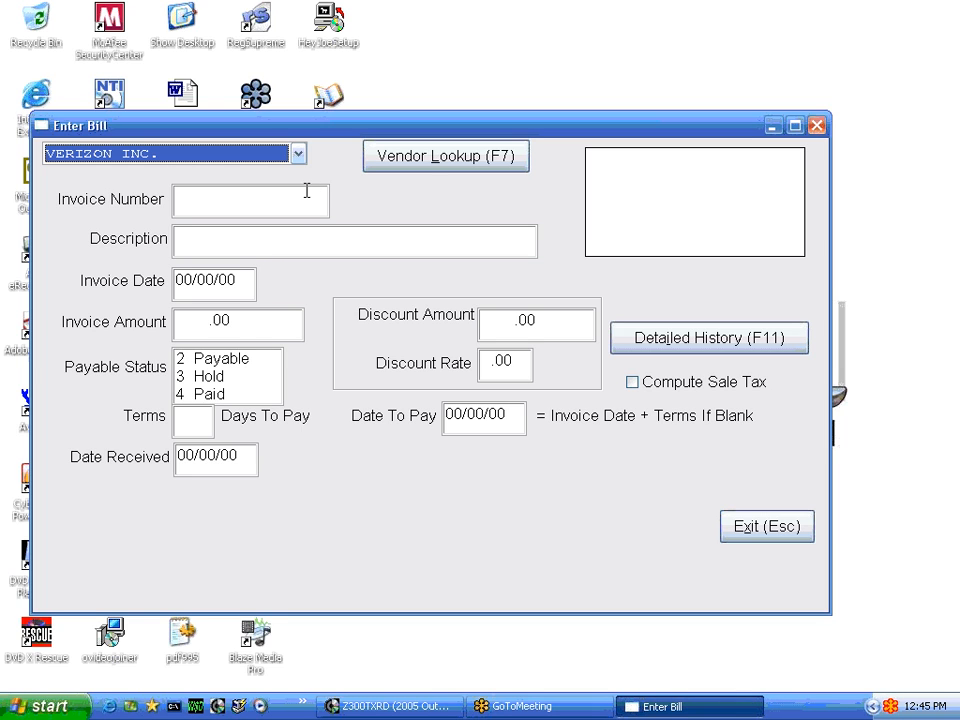
pyautogui.press('Tab')
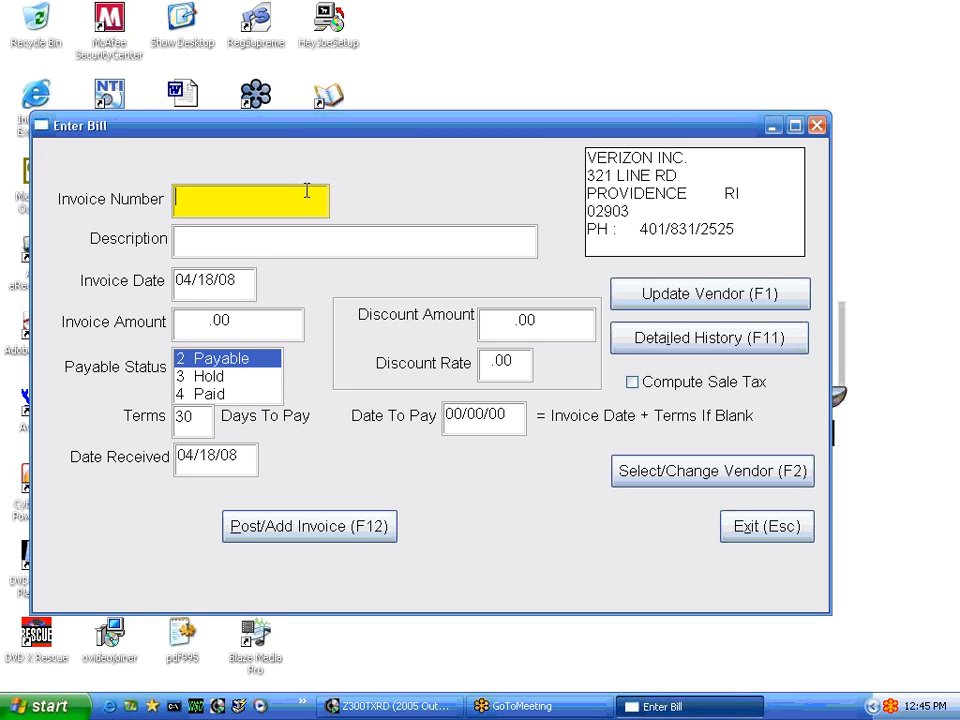
pyautogui.click(675, 304)
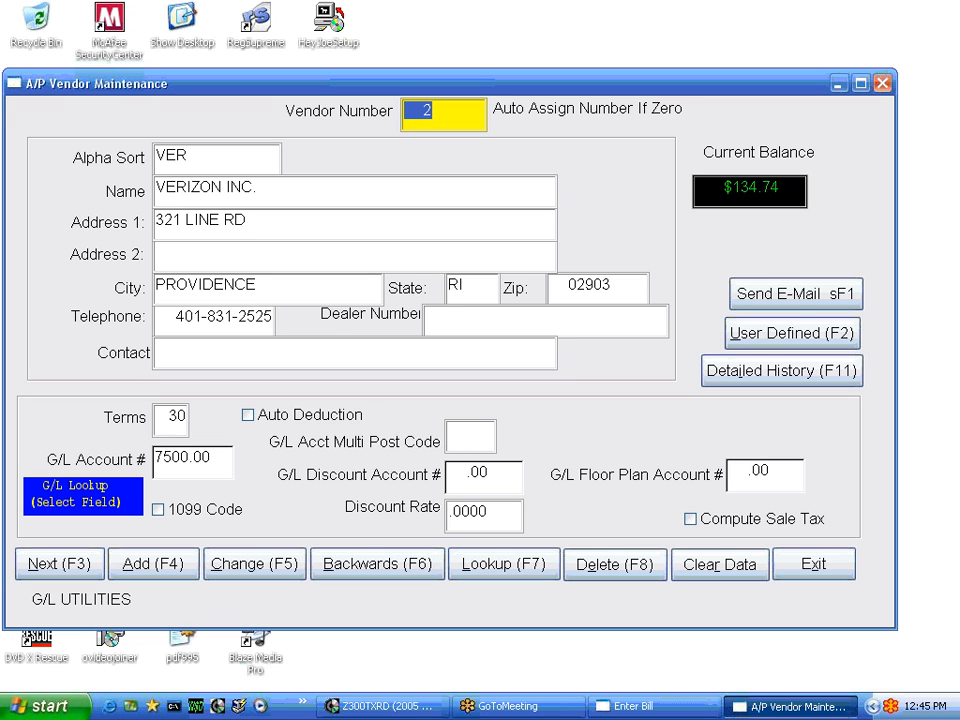
pyautogui.click(810, 566)
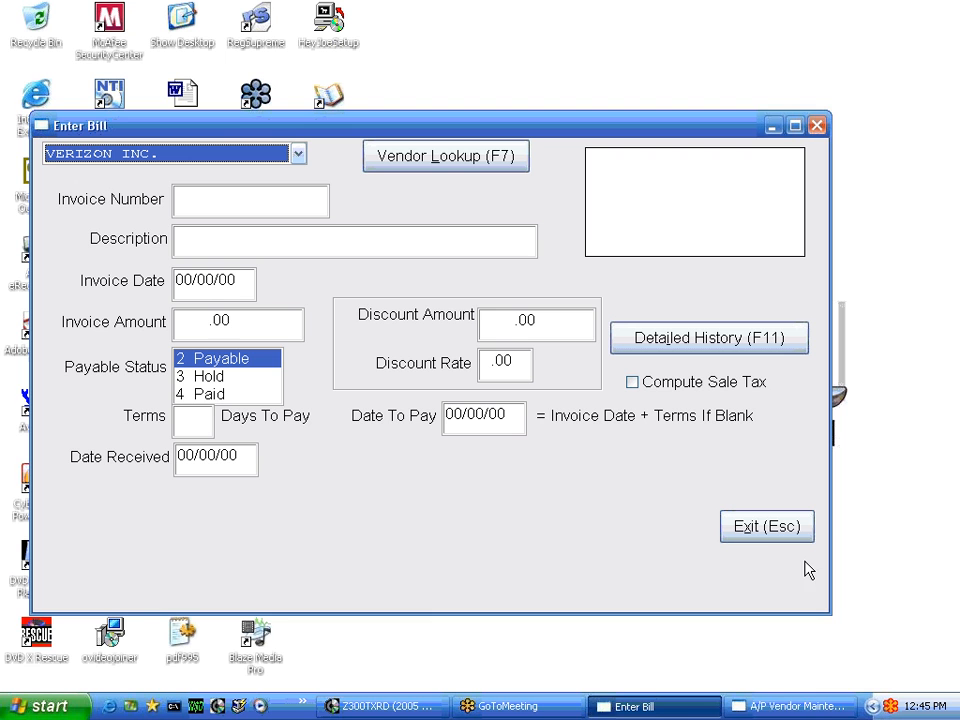
# Step: Enter a VERIZON INC. bill with invoice number NEW BILL and amount 300.00, and approve posting it
pyautogui.press('Return')
pyautogui.write('N')
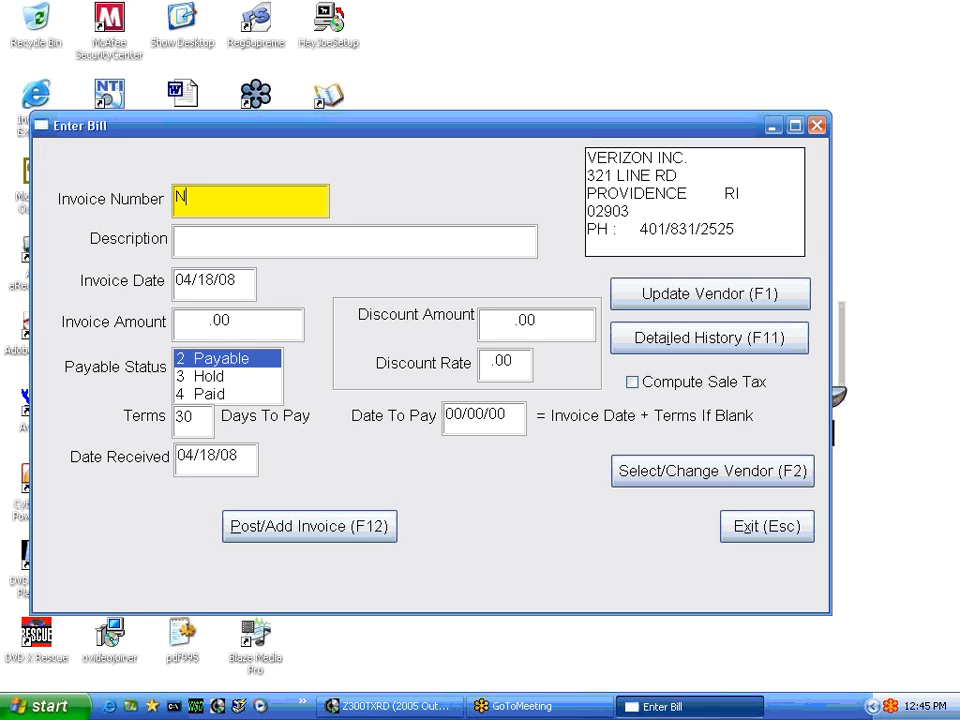
pyautogui.write('EW BILL')
pyautogui.press('Return')
pyautogui.press('Return')
pyautogui.press('Return')
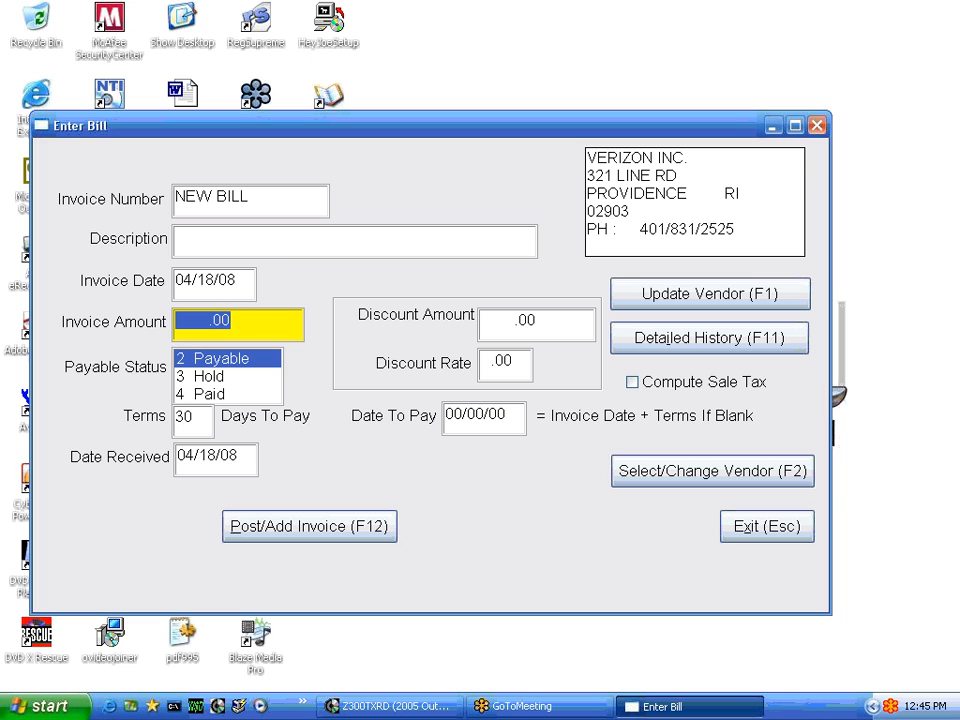
pyautogui.write('300')
pyautogui.press('Return')
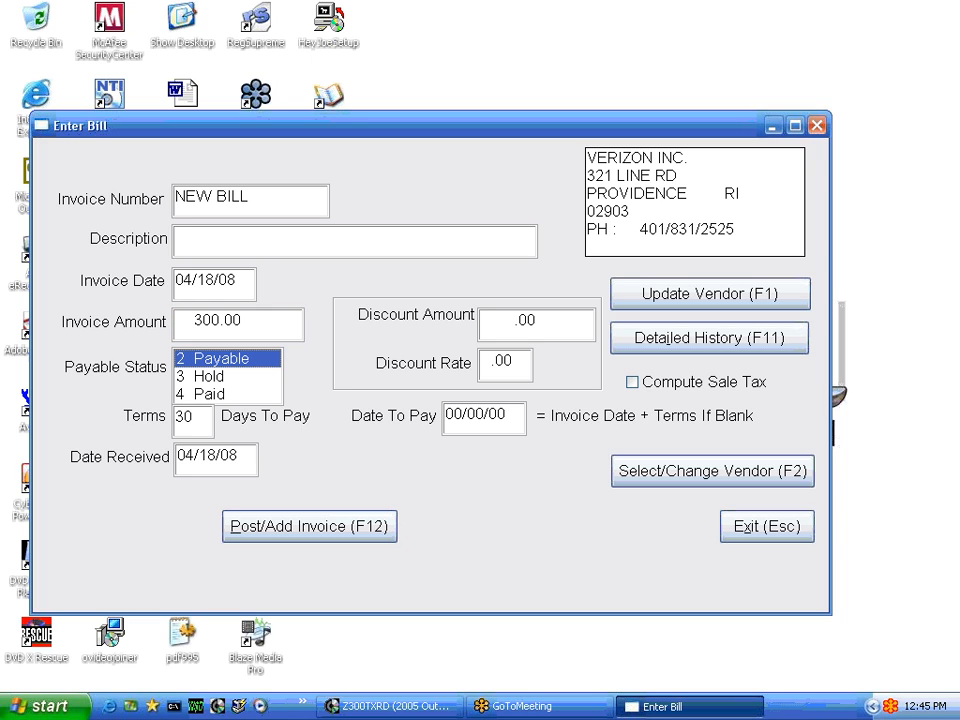
pyautogui.press('F12')
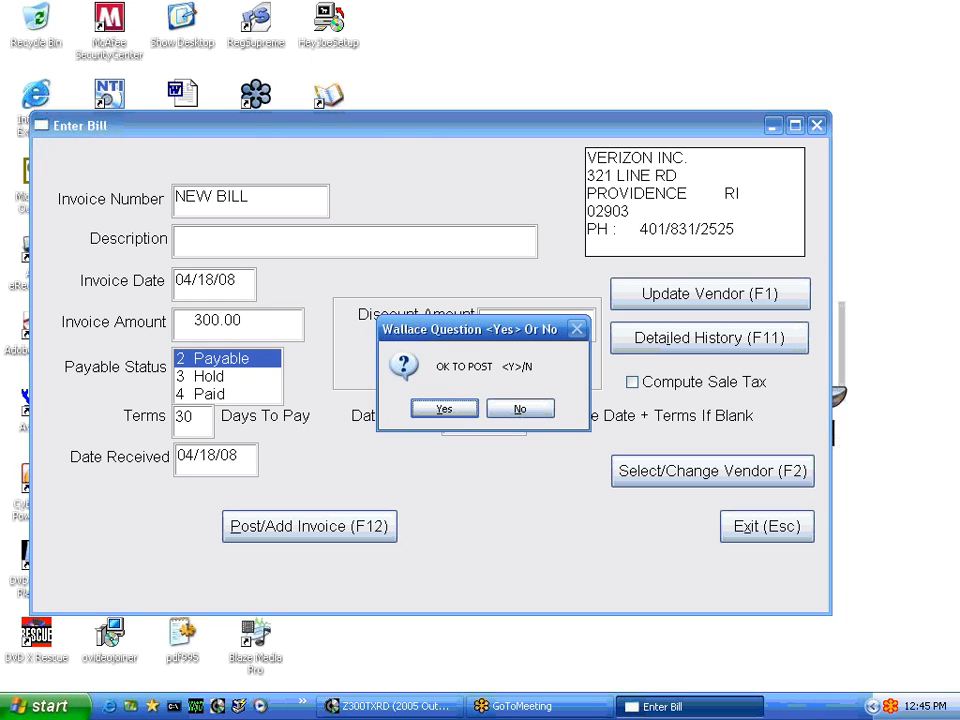
pyautogui.press('Return')
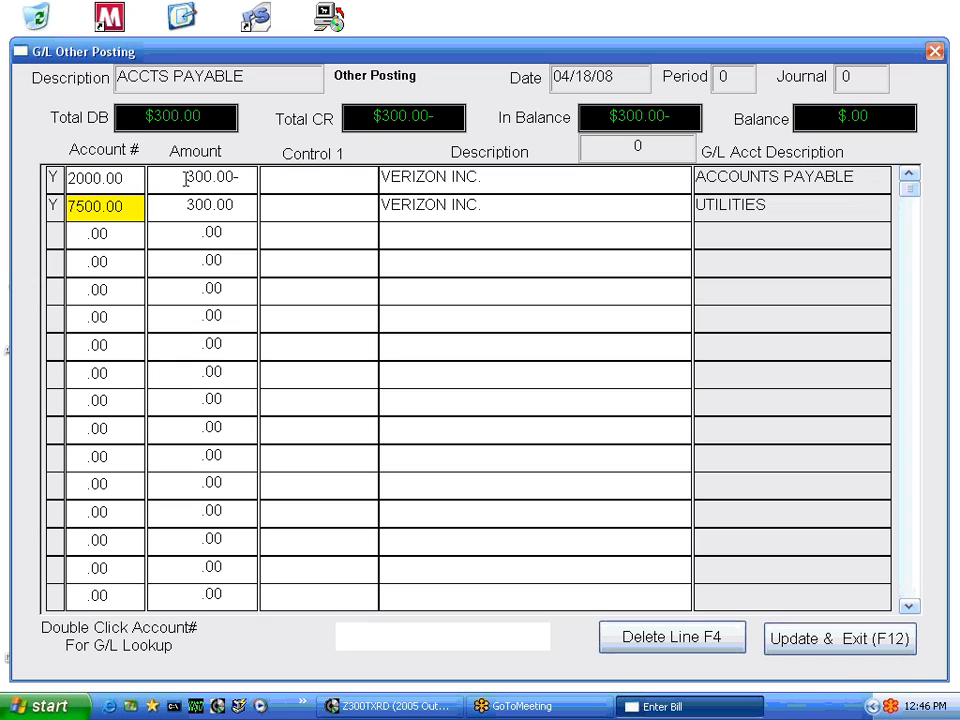
# Step: Set the UTILITIES distribution line to 200.00 with Control 1 set to 1
pyautogui.press('Tab')
pyautogui.write('200')
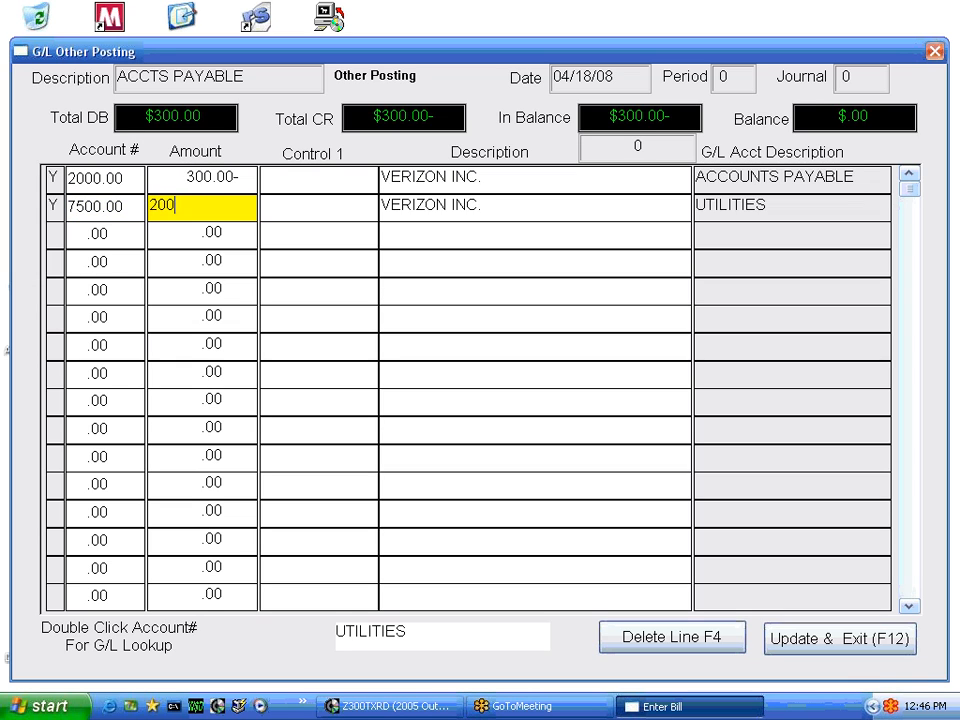
pyautogui.press('Tab')
pyautogui.write('1')
pyautogui.press('Tab')
pyautogui.press('Tab')
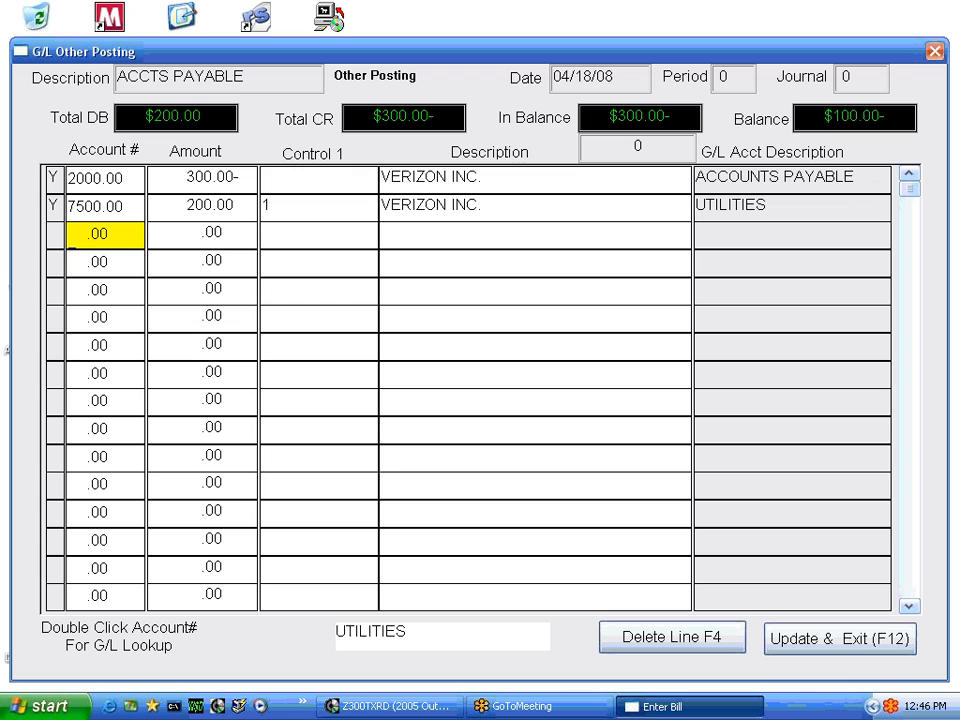
# Step: Look up the OIL - GENERAL account for a new distribution line of 100.00, and update the G/L posting
pyautogui.doubleClick(99, 243)
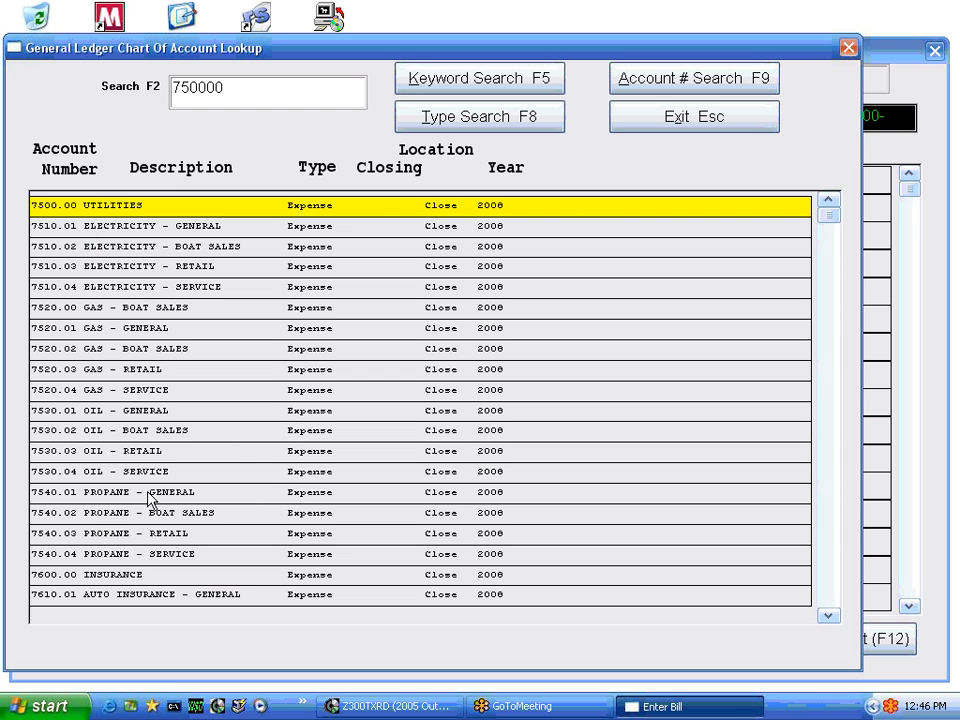
pyautogui.doubleClick(110, 410)
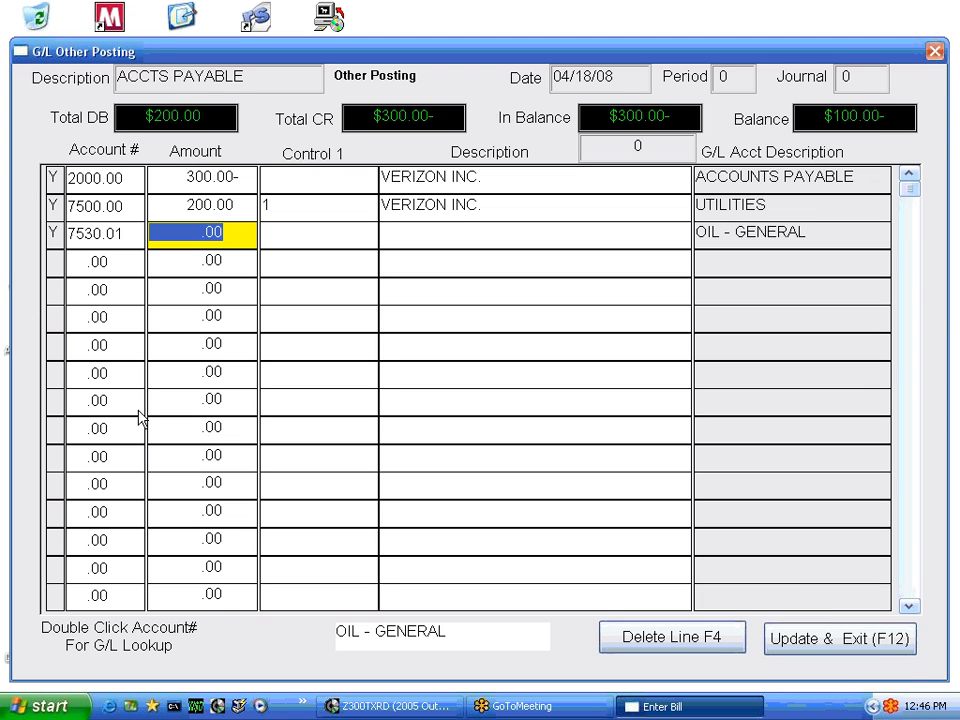
pyautogui.write('100')
pyautogui.press('Return')
pyautogui.press('Return')
pyautogui.press('Return')
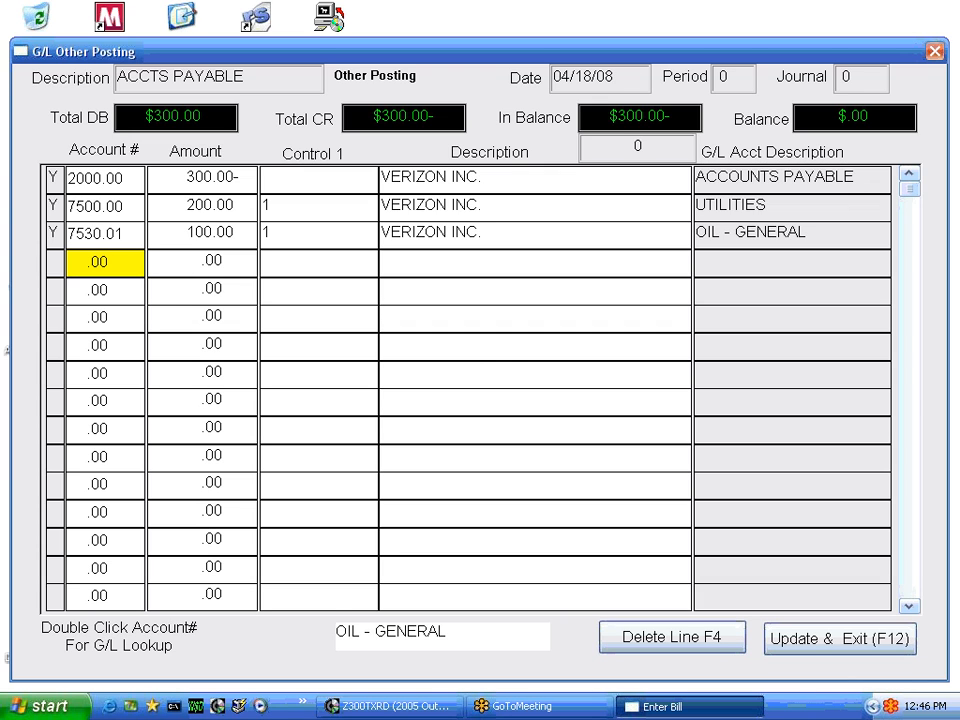
pyautogui.press('F12')
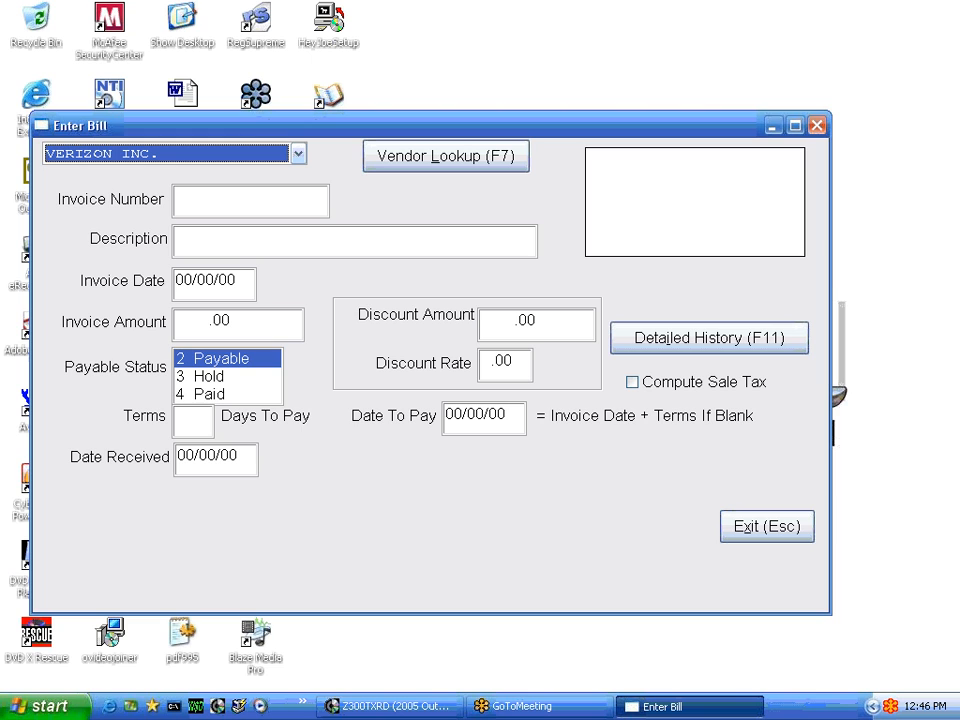
# Step: Choose MASSACHUSETTS ELECTRIC CO as the bill's vendor and review its record, including the G/L multi post code
pyautogui.press('m')
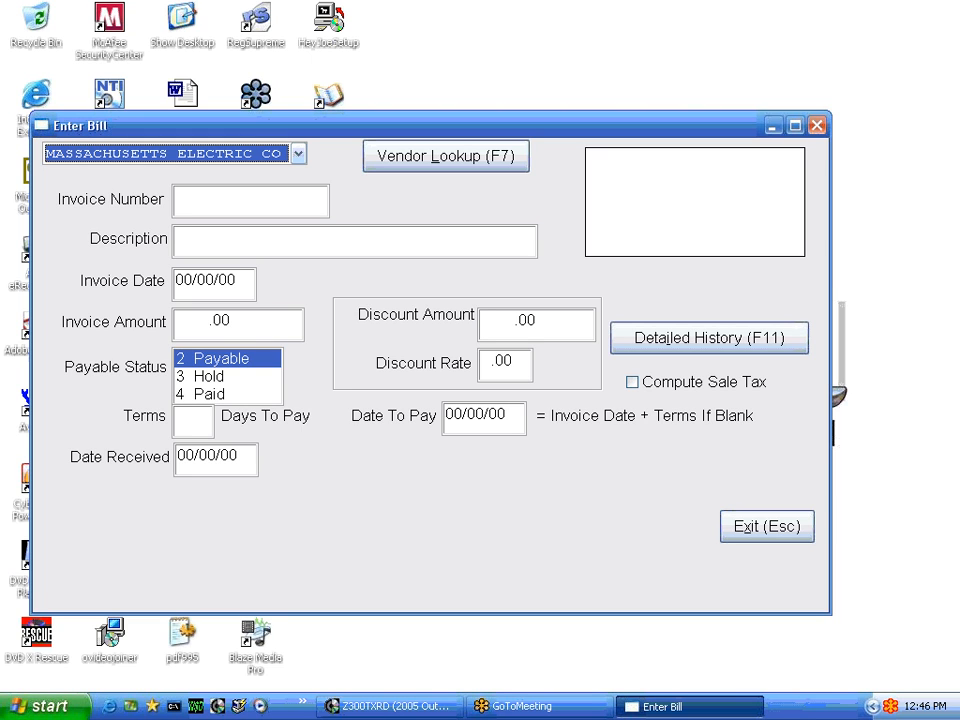
pyautogui.press('Return')
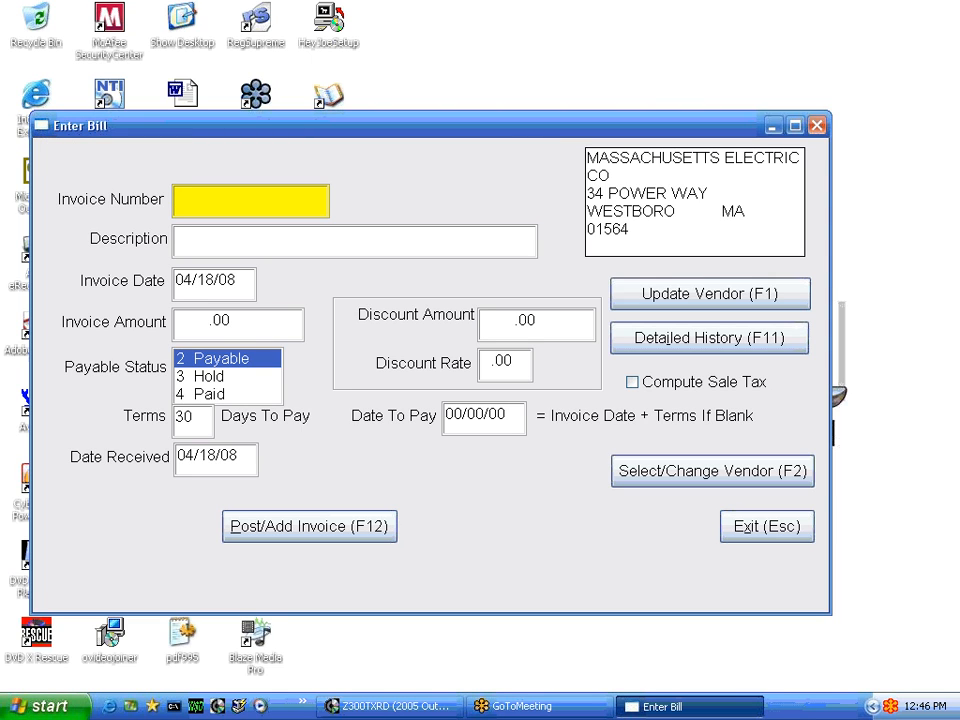
pyautogui.click(671, 296)
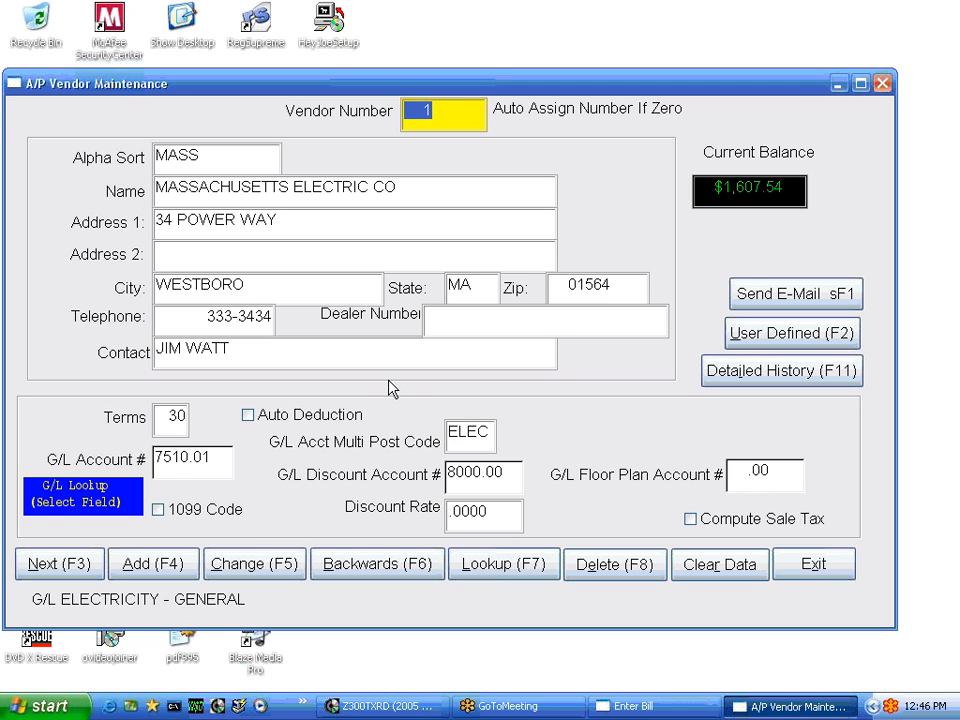
pyautogui.click(808, 564)
# Step: Enter a MASSACHUSETTS ELECTRIC CO bill with invoice number NEW BILL and amount 1000, and approve posting it
pyautogui.press('Return')
pyautogui.write('NEW')
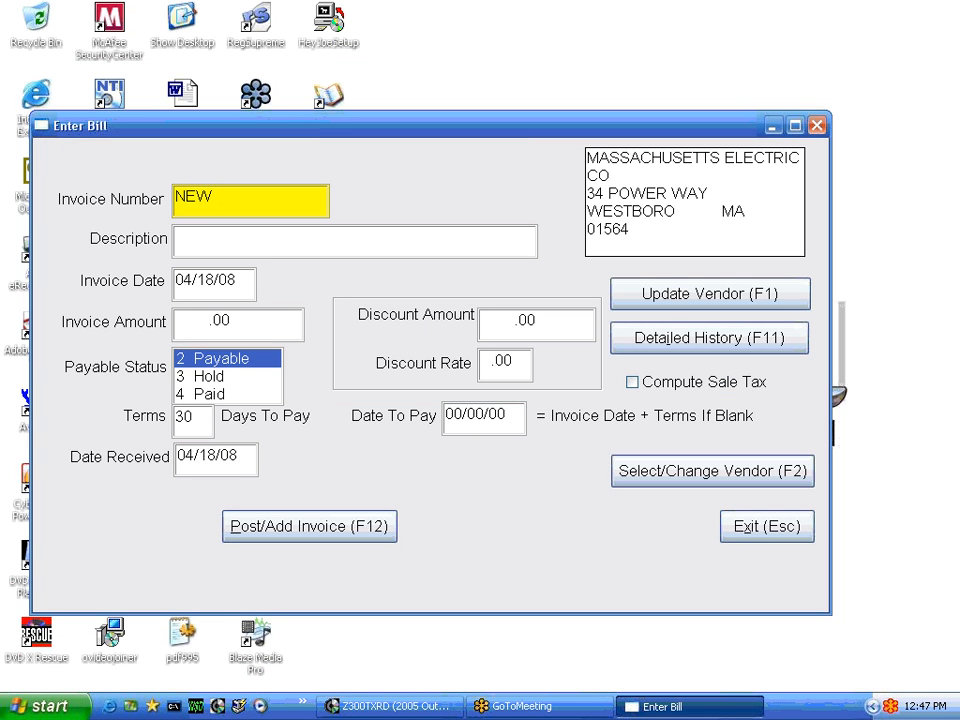
pyautogui.write(' BILL')
pyautogui.press('Return')
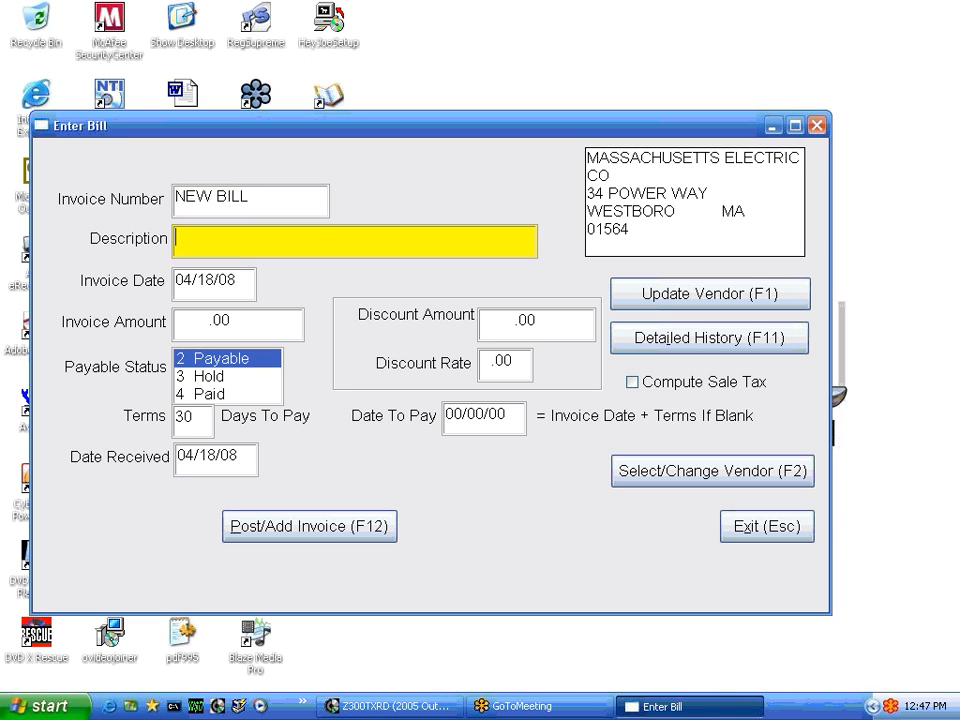
pyautogui.press('Return')
pyautogui.write('1000')
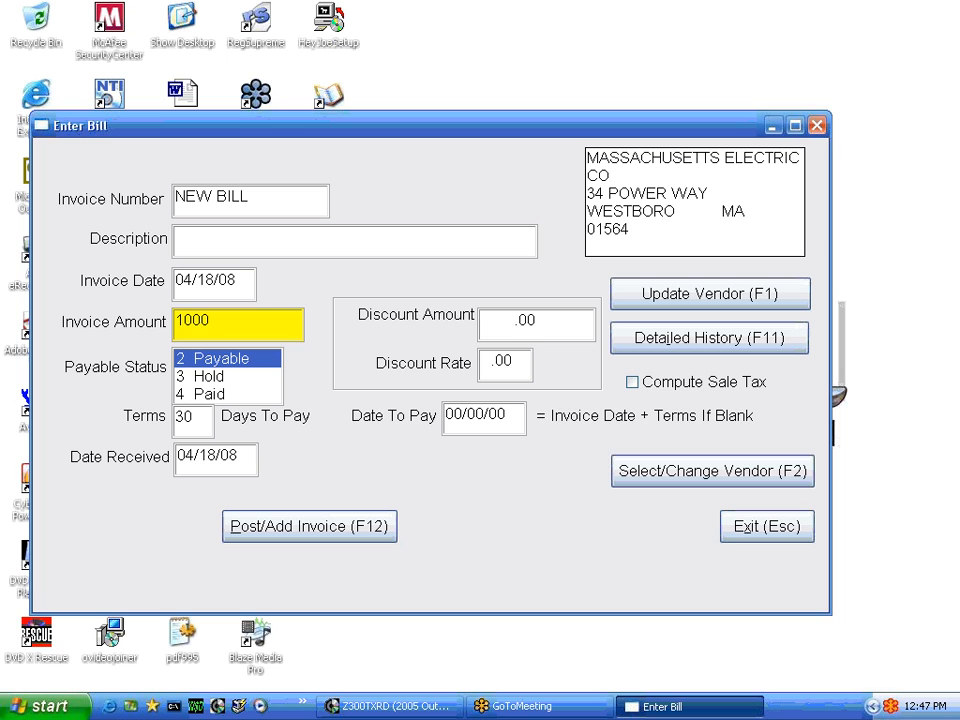
pyautogui.press('F12')
pyautogui.press('Return')
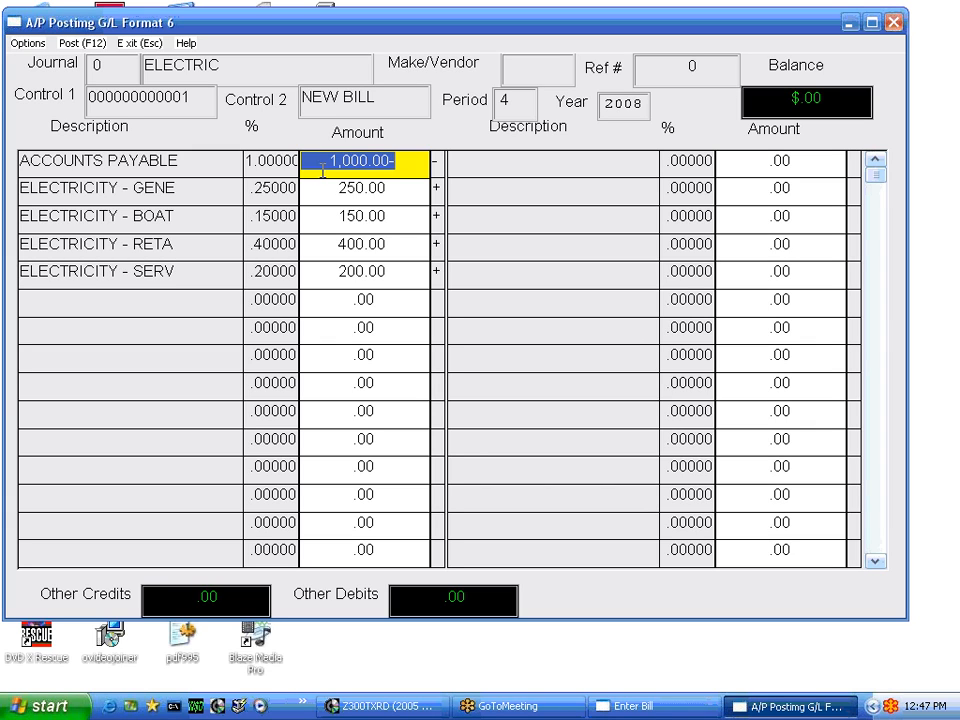
# Step: Examine the percentage and amount allocated to each electricity expense account in the G/L distribution
pyautogui.press('Return')
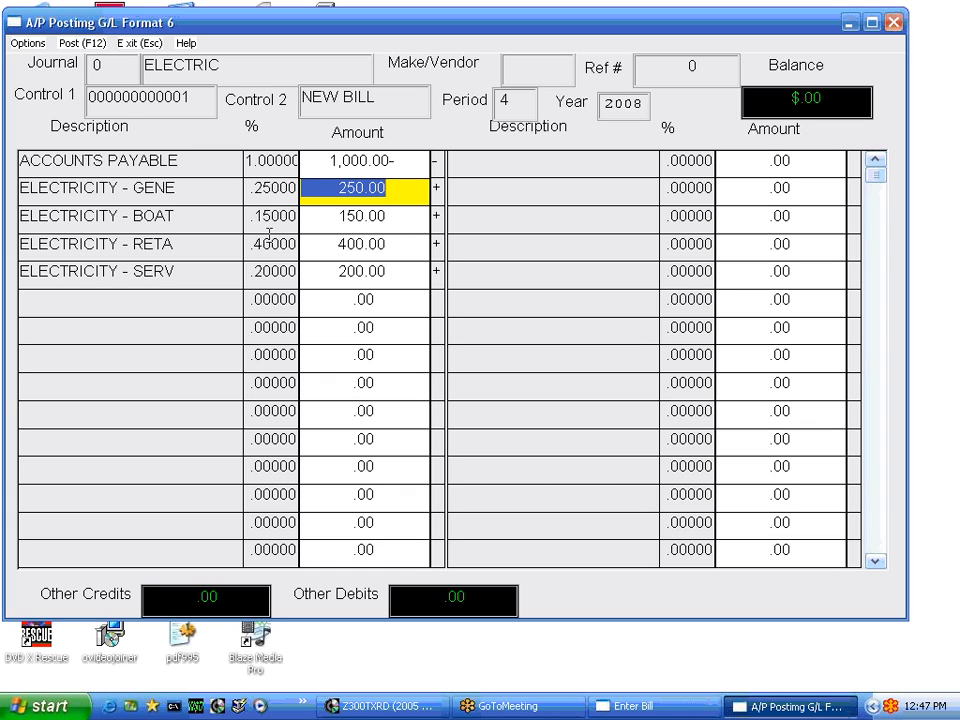
pyautogui.press('Down')
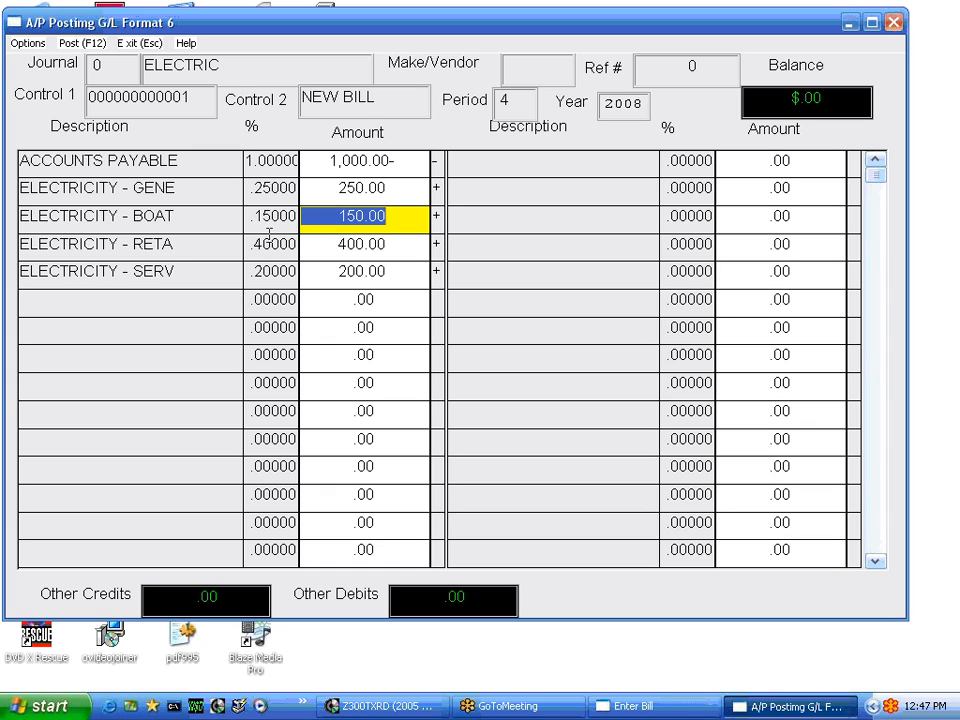
pyautogui.press('Down')
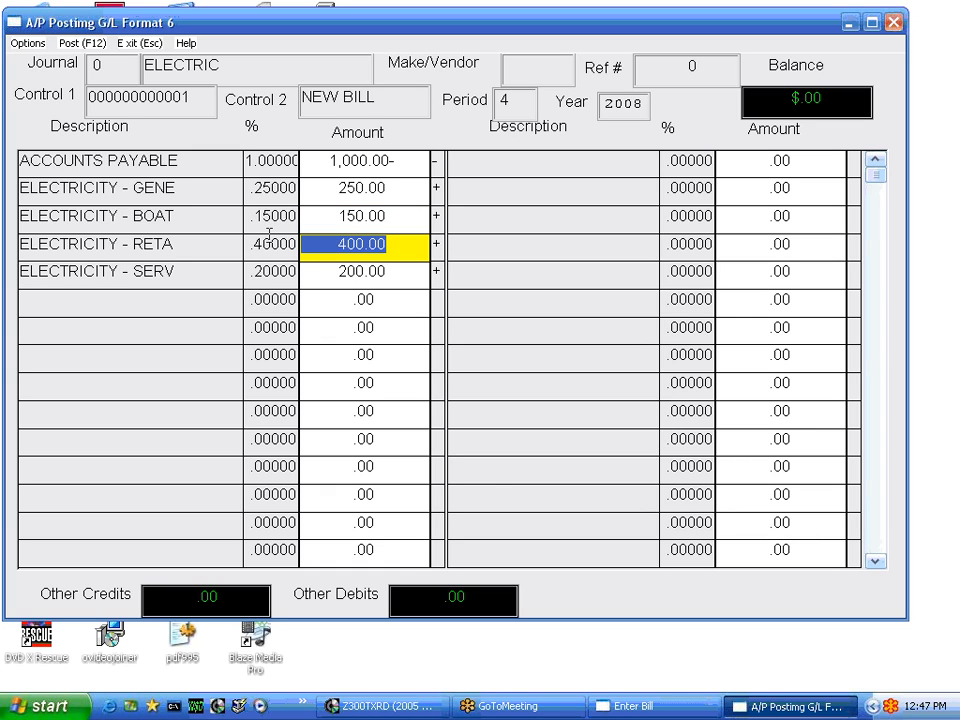
pyautogui.press('Down')
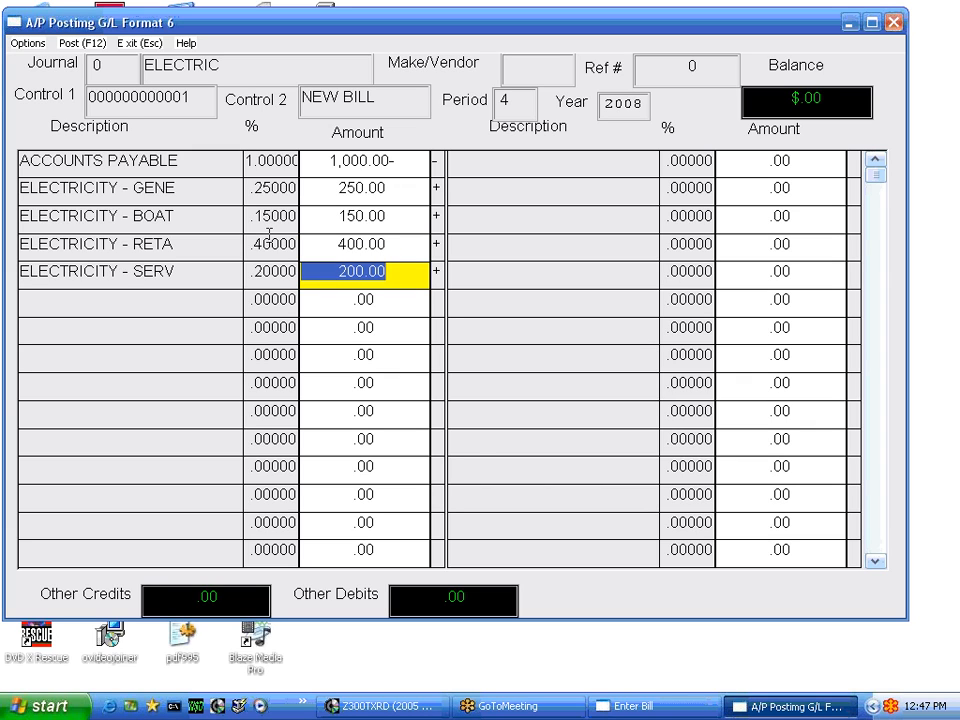
pyautogui.press('Up')
pyautogui.press('Up')
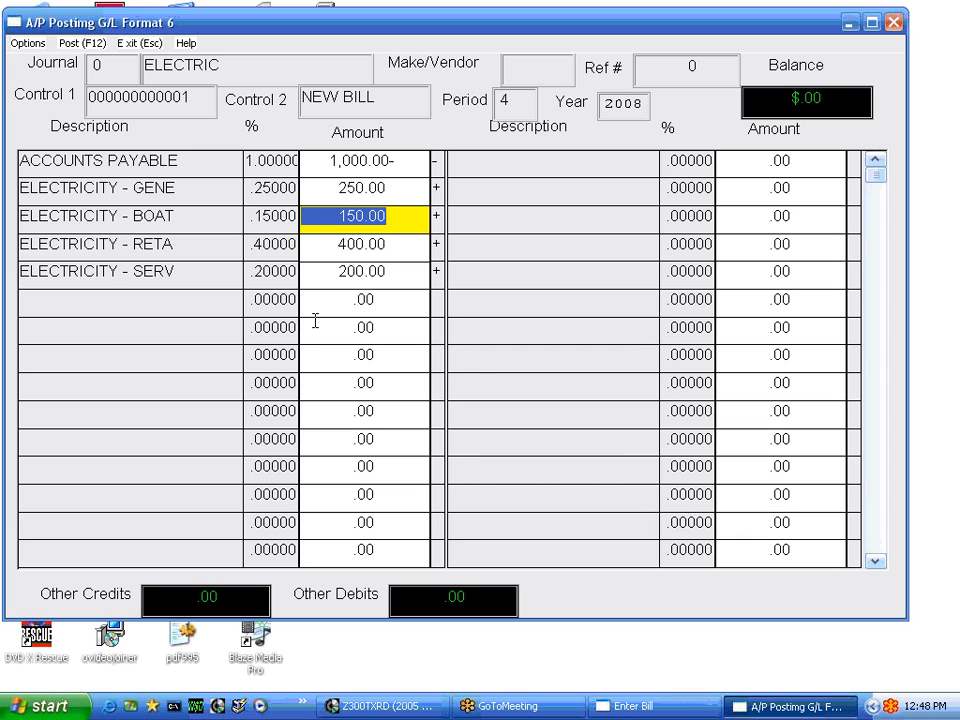
# Step: Review the posting's detail list and display the account numbers for the electricity distribution lines
pyautogui.click(28, 46)
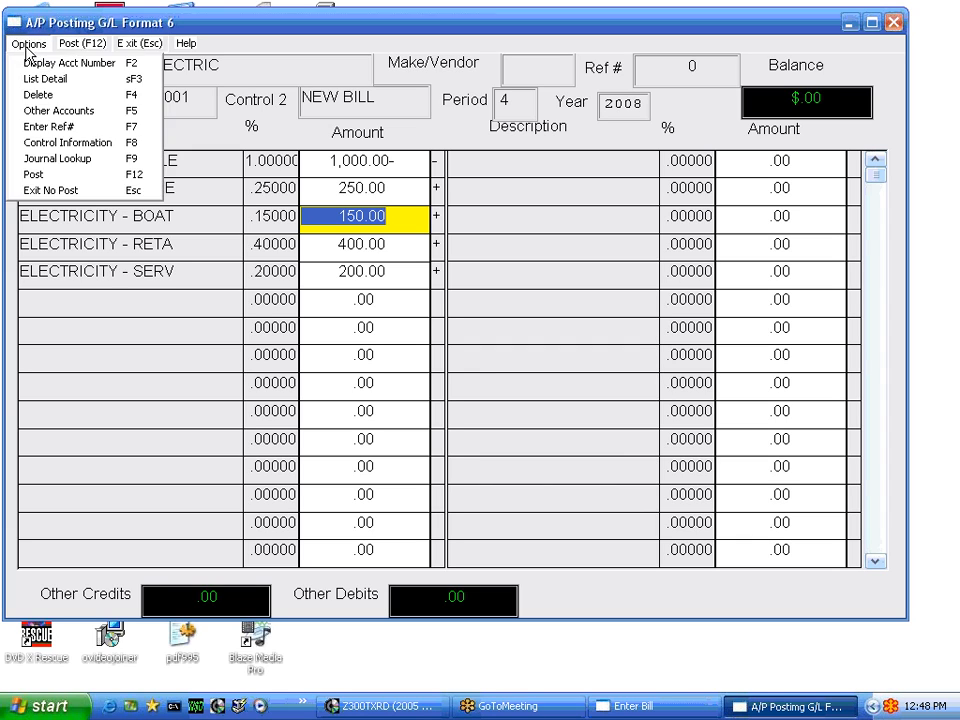
pyautogui.click(30, 79)
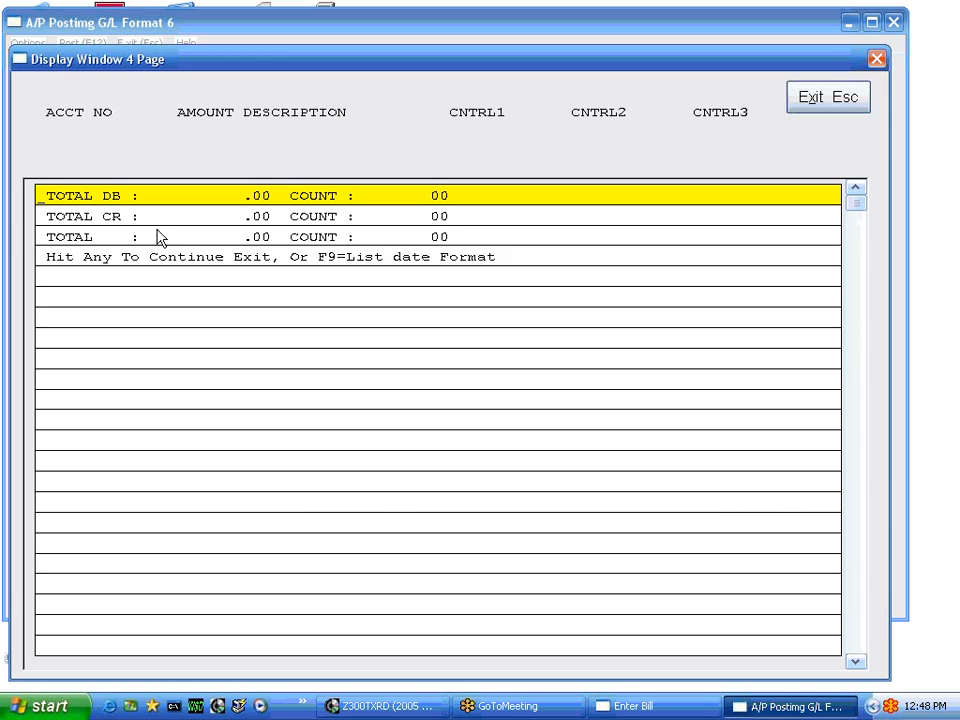
pyautogui.click(836, 98)
pyautogui.click(25, 44)
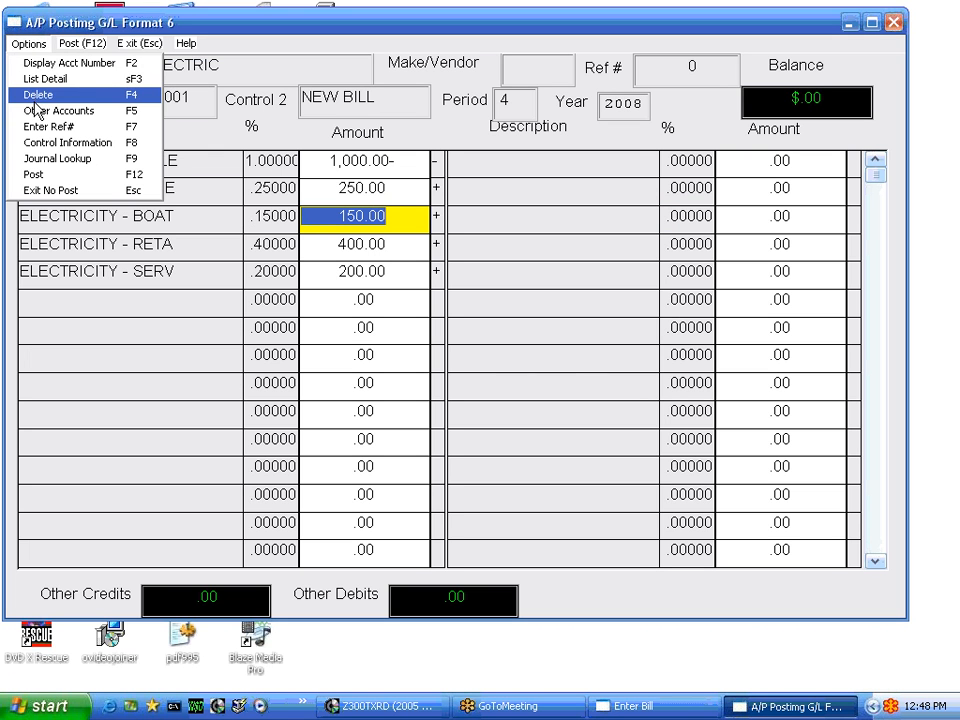
pyautogui.click(40, 62)
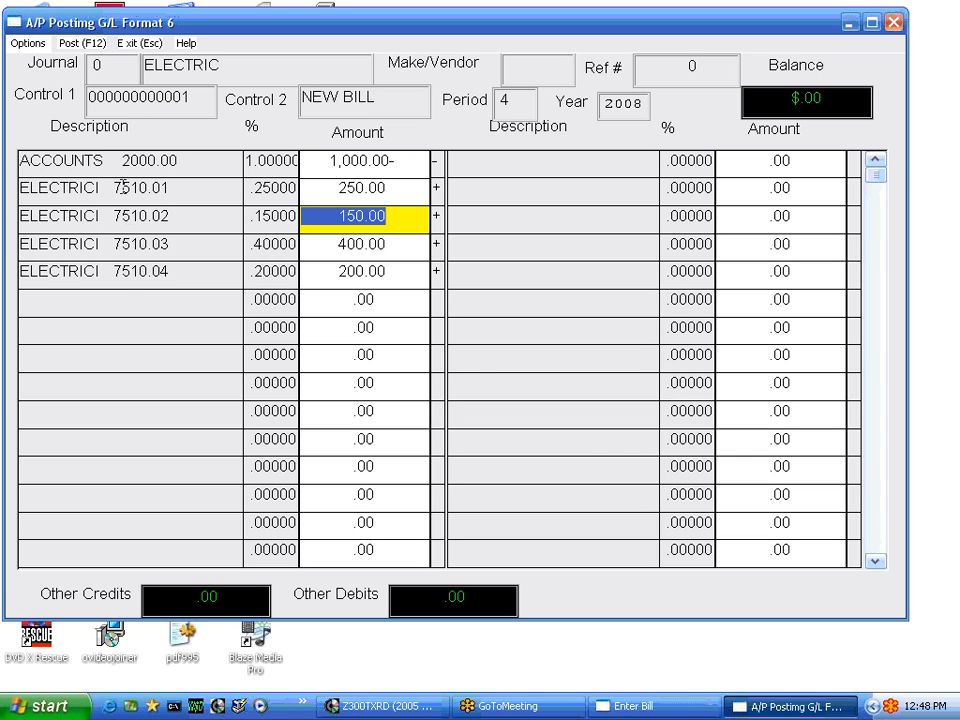
# Step: Check the other-accounts entry form without adding lines, and post the NEW BILL distribution
pyautogui.click(28, 43)
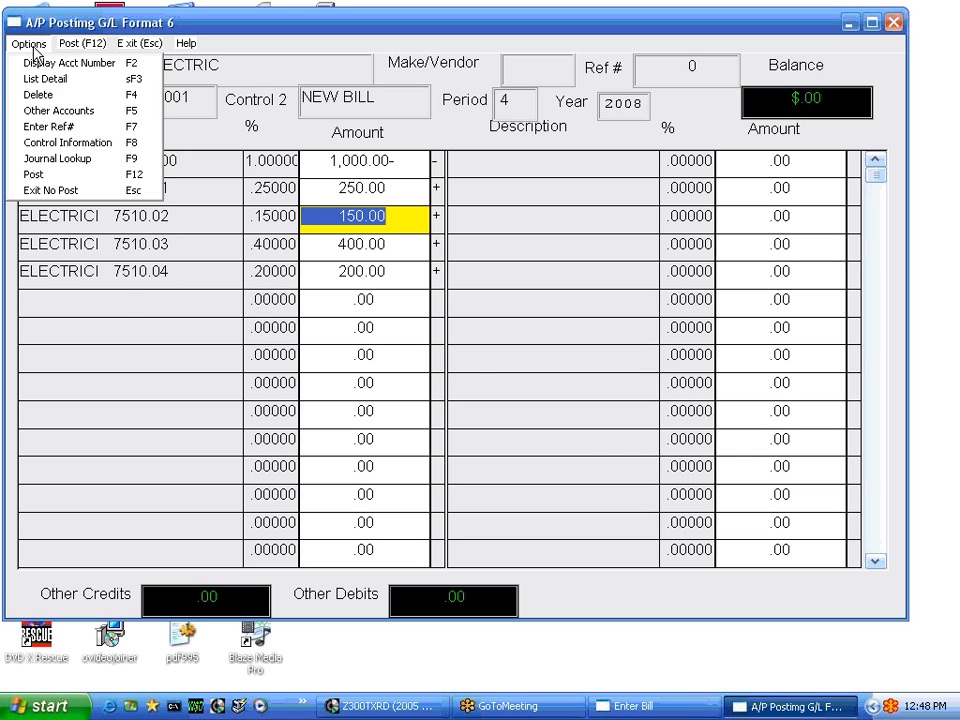
pyautogui.click(60, 113)
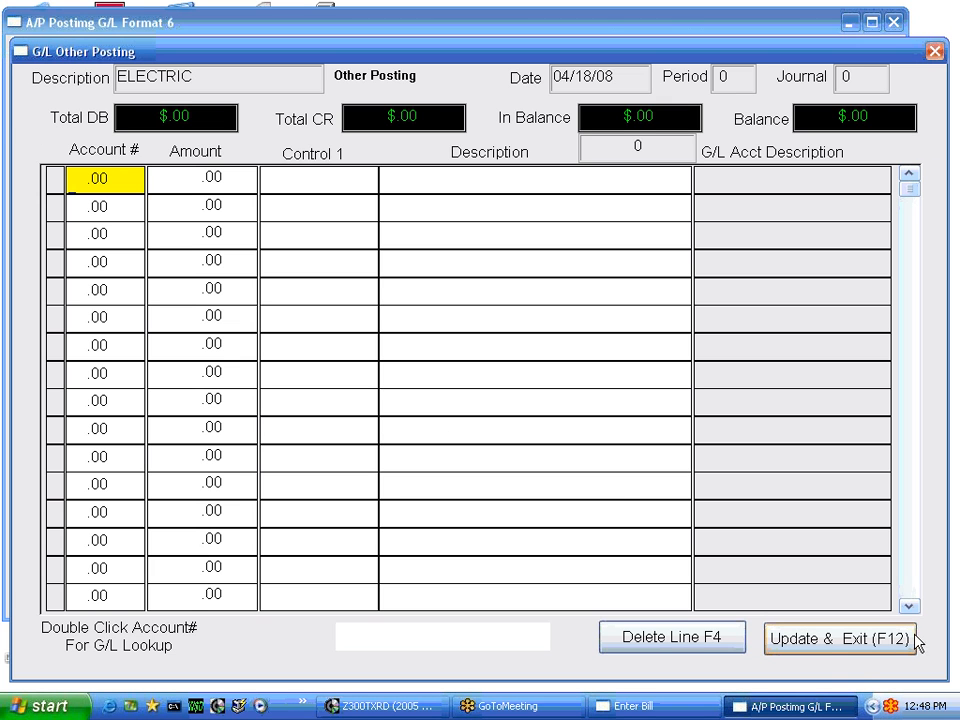
pyautogui.click(800, 640)
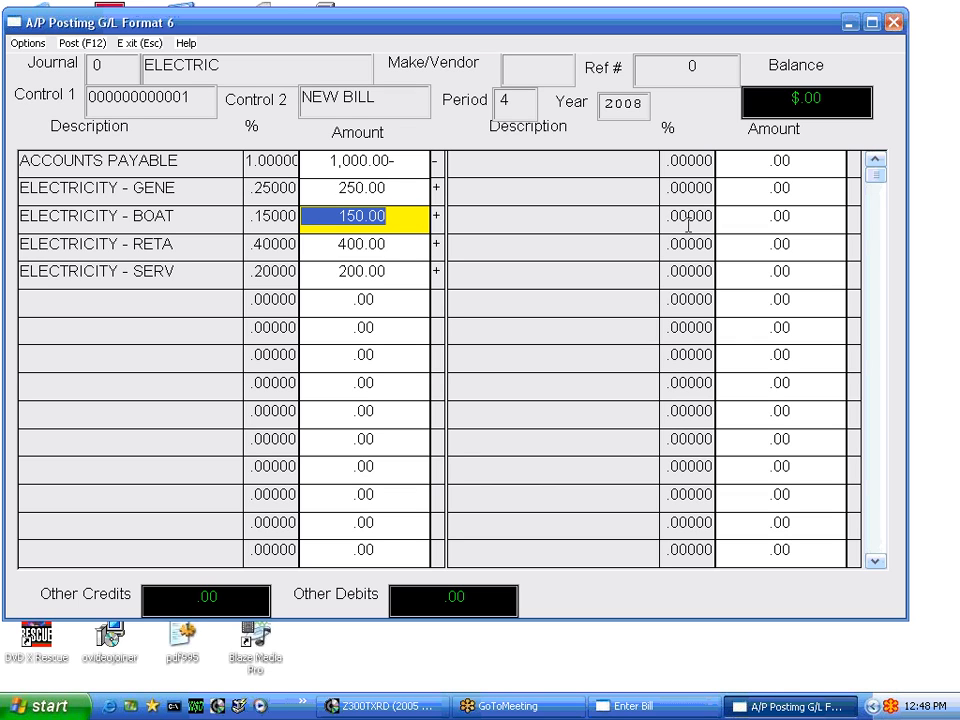
pyautogui.press('F12')
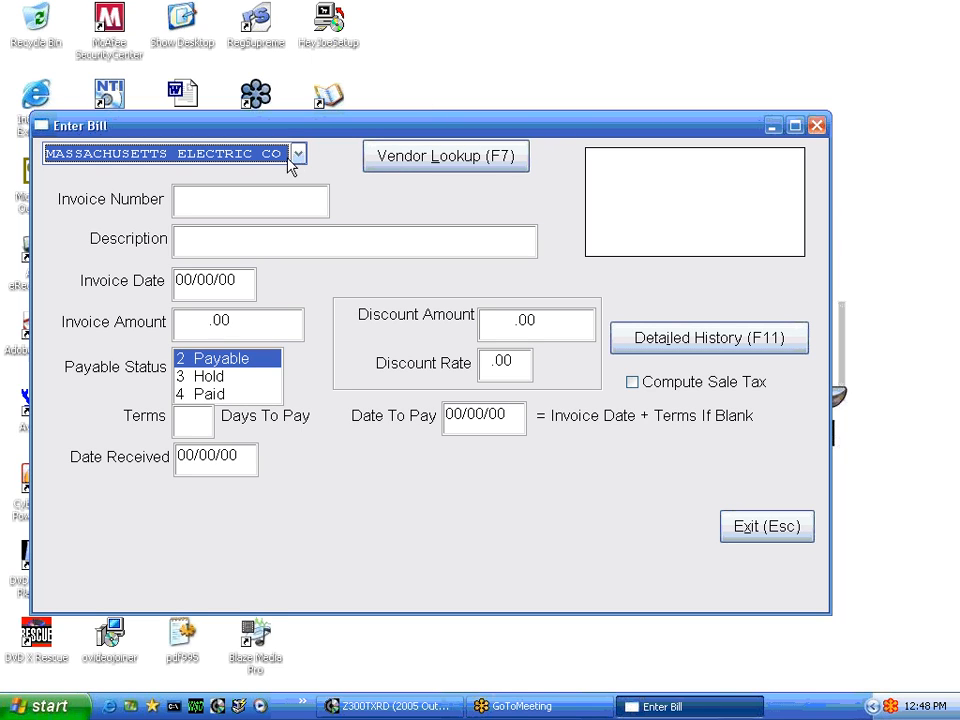
# Step: Choose the vendor with the PAY multi post code for a new bill and review its vendor record
pyautogui.scroll(-1, 295, 152)
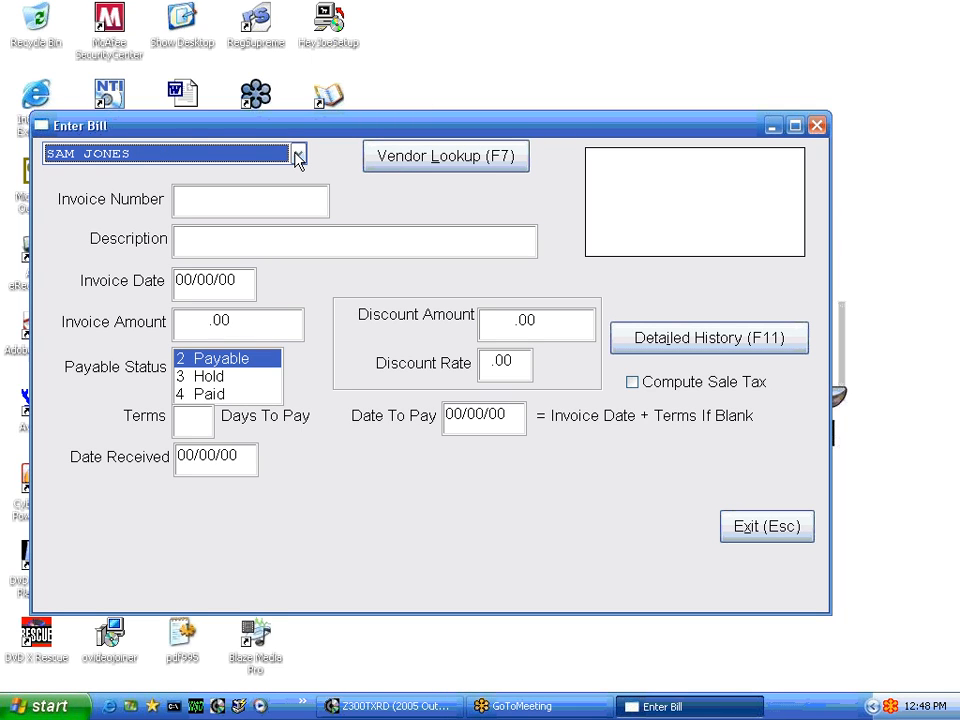
pyautogui.press('Return')
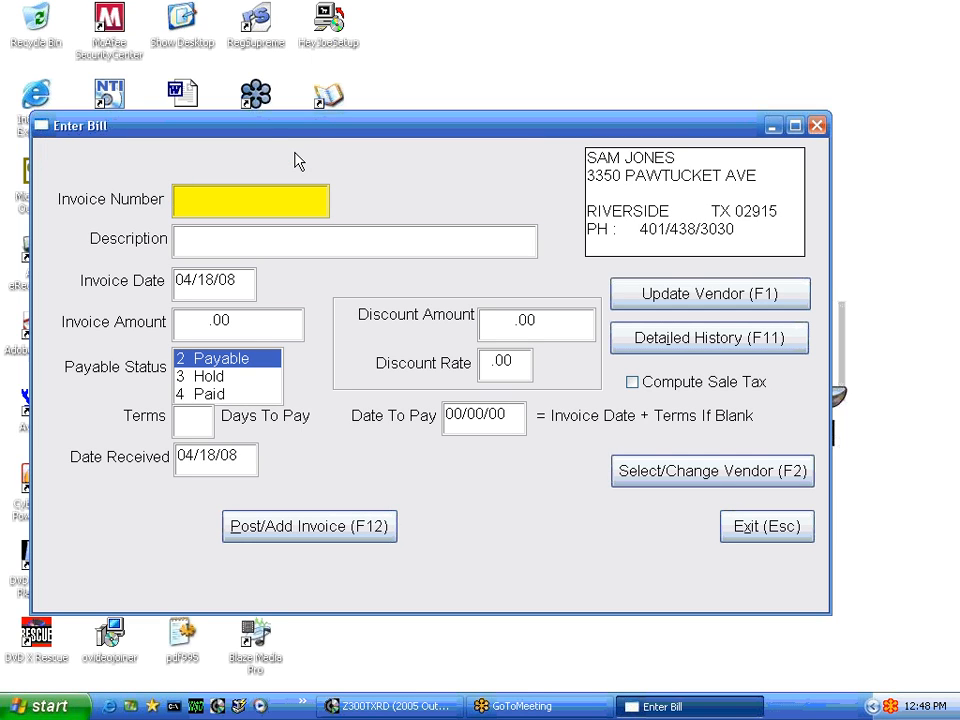
pyautogui.click(671, 304)
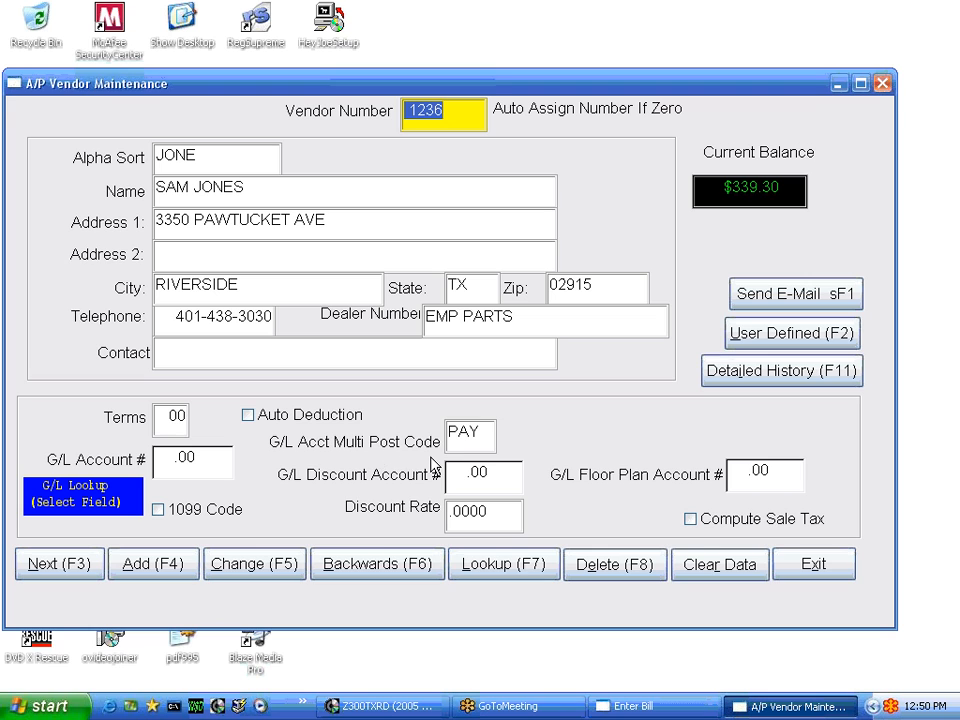
pyautogui.click(813, 566)
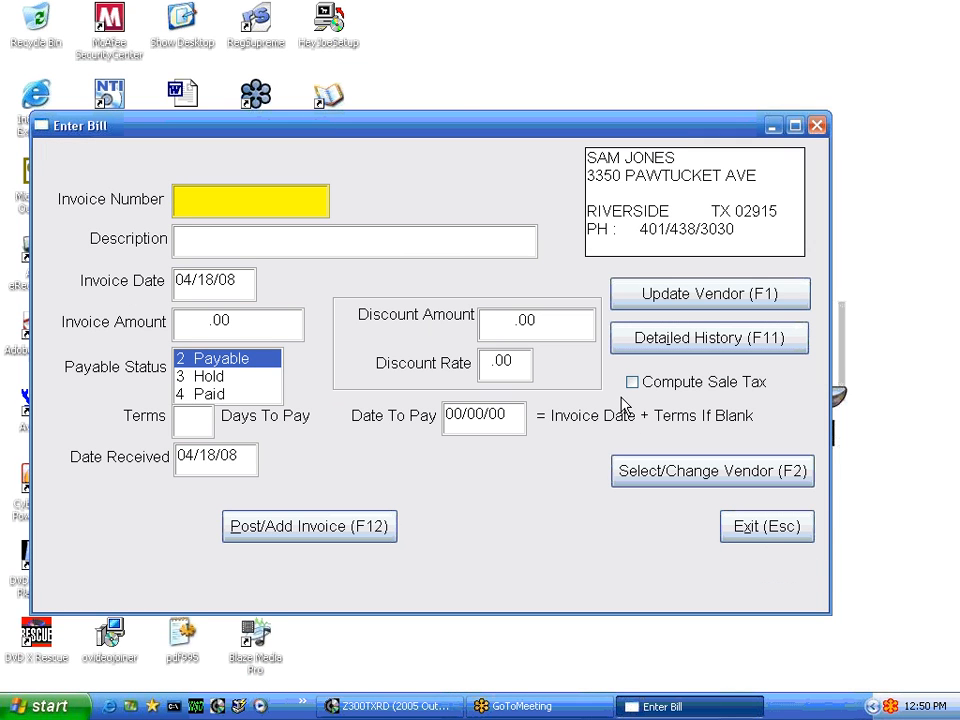
# Step: Enter PAY CHECK as the invoice number and 800 as the invoice amount, and set the payable status to Paid
pyautogui.write('PAY CHECK')
pyautogui.press('Return')
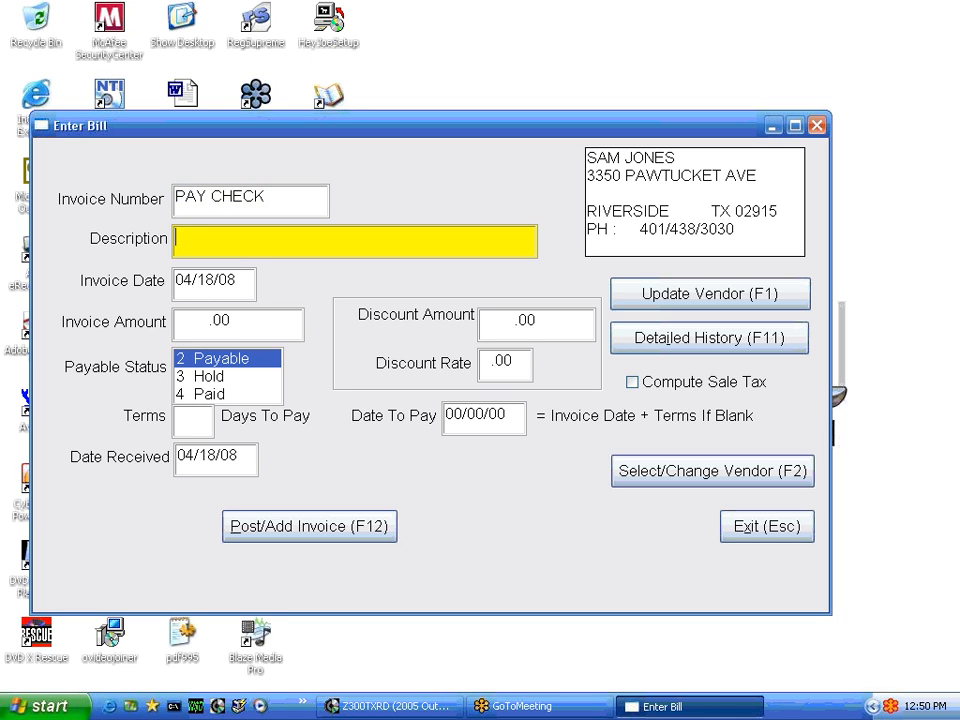
pyautogui.press('Return')
pyautogui.press('Return')
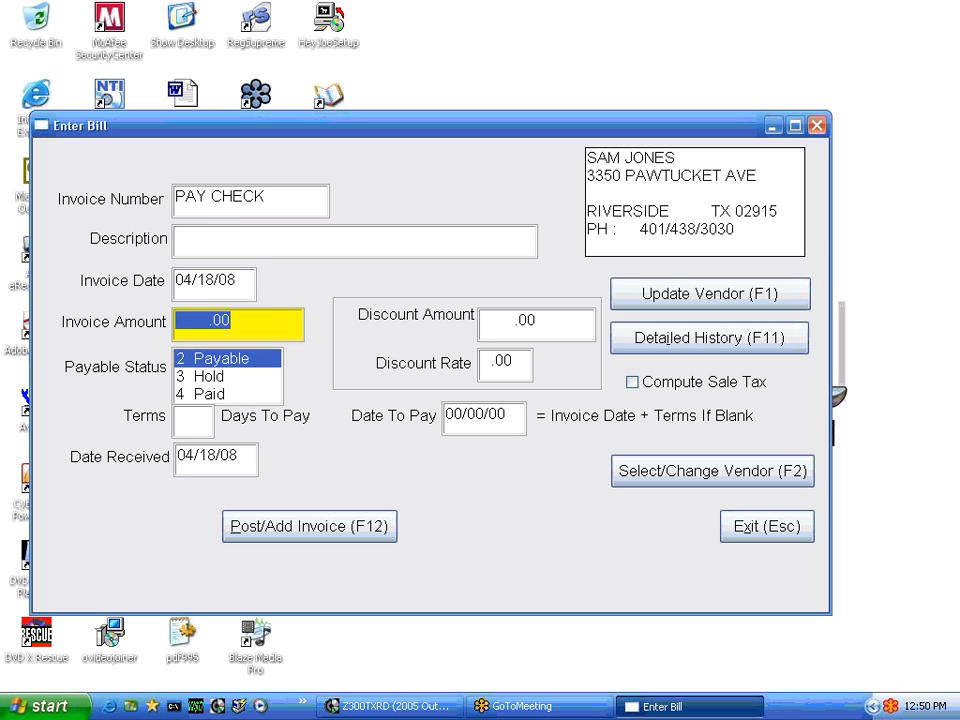
pyautogui.write('800')
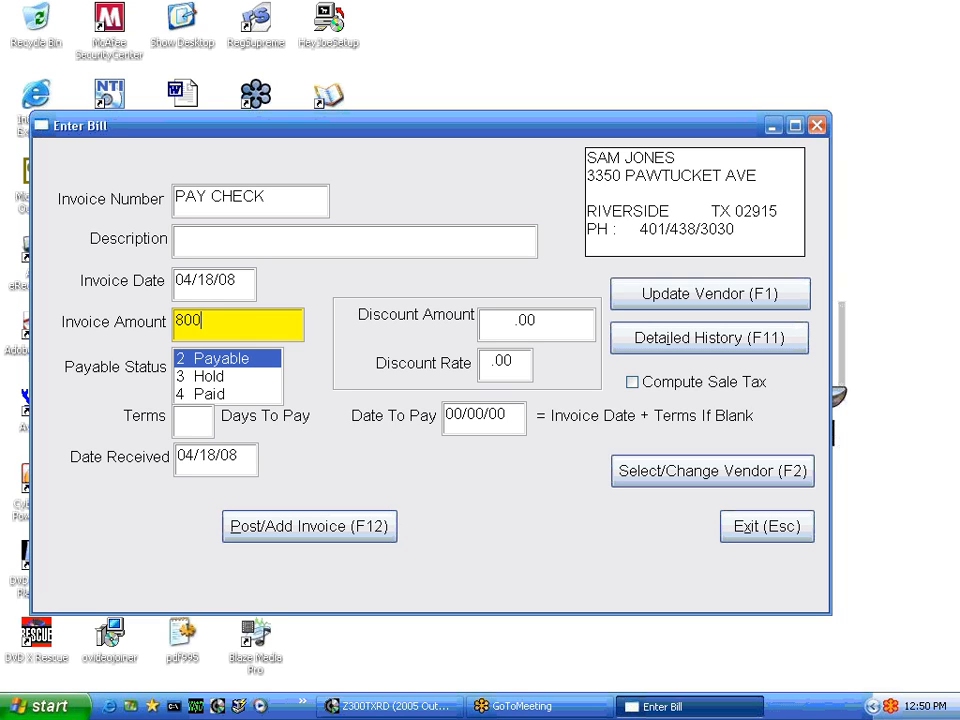
pyautogui.click(218, 396)
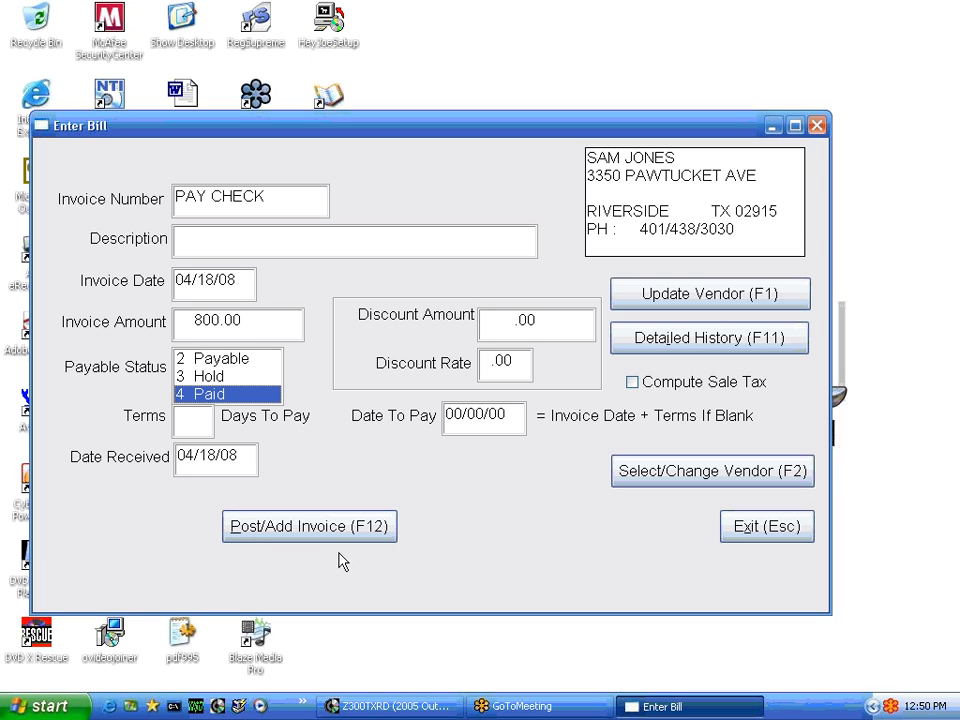
# Step: Post the paycheck invoice from R I H BANK with check number 209, declining computer check printing
pyautogui.click(340, 528)
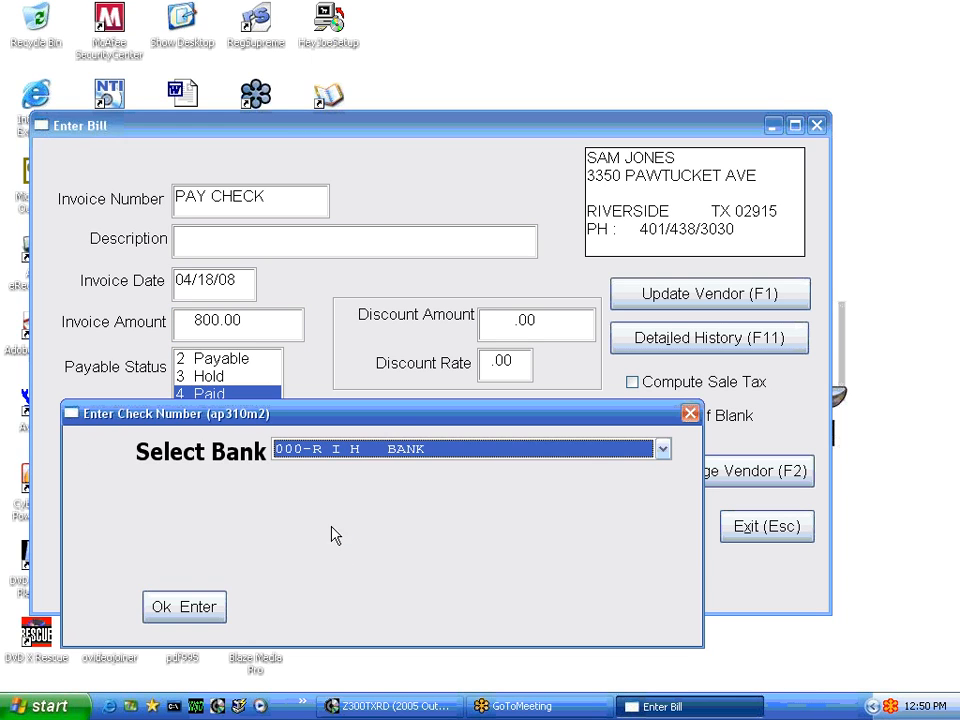
pyautogui.click(663, 450)
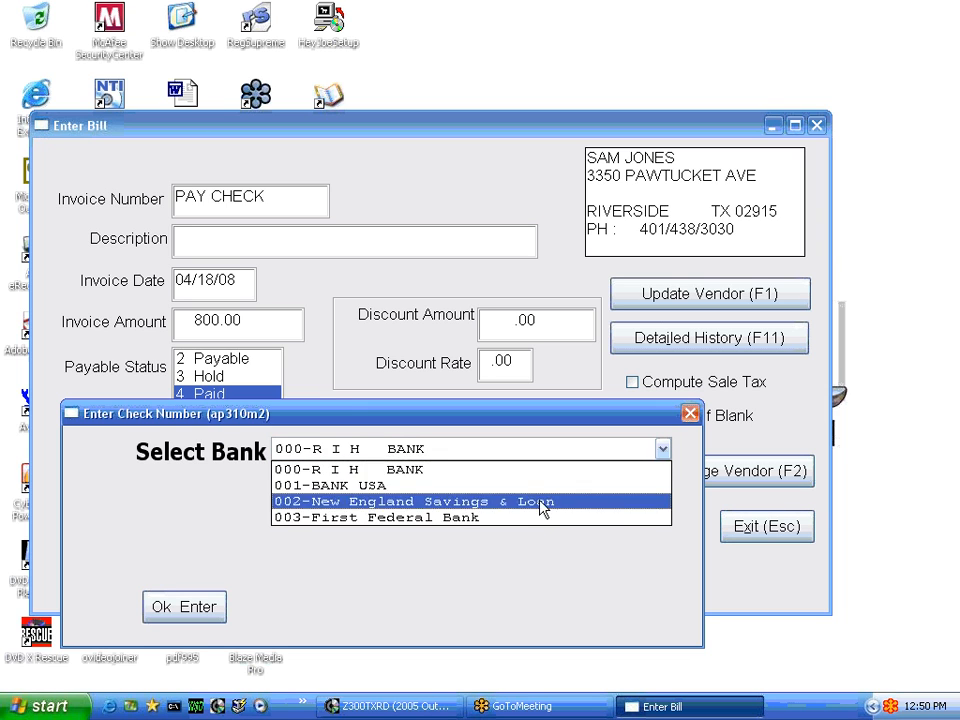
pyautogui.click(500, 471)
pyautogui.click(205, 614)
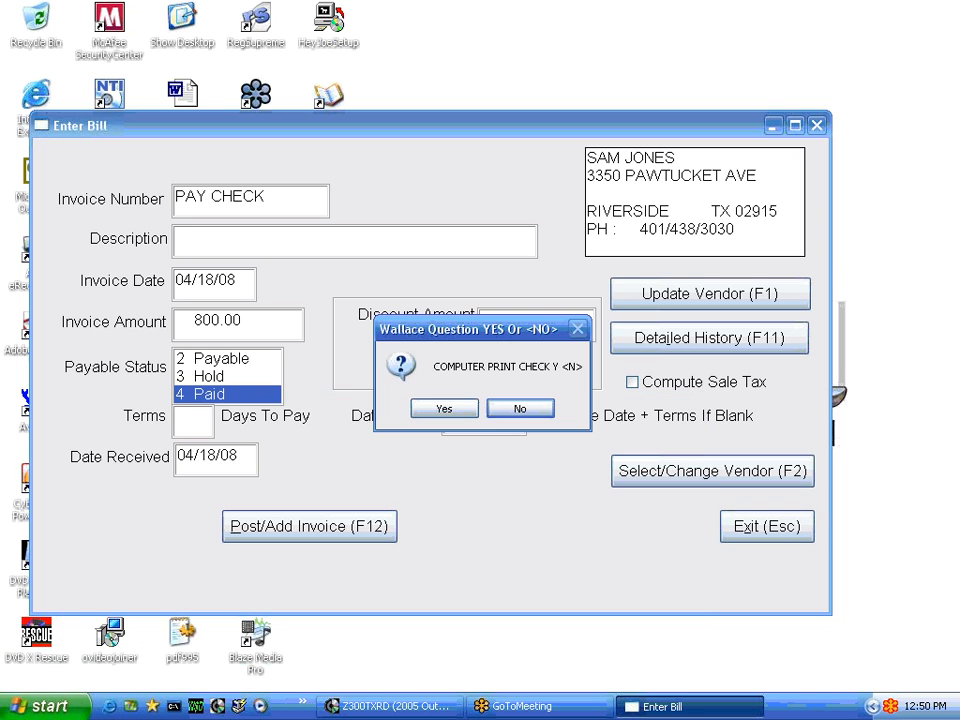
pyautogui.click(519, 412)
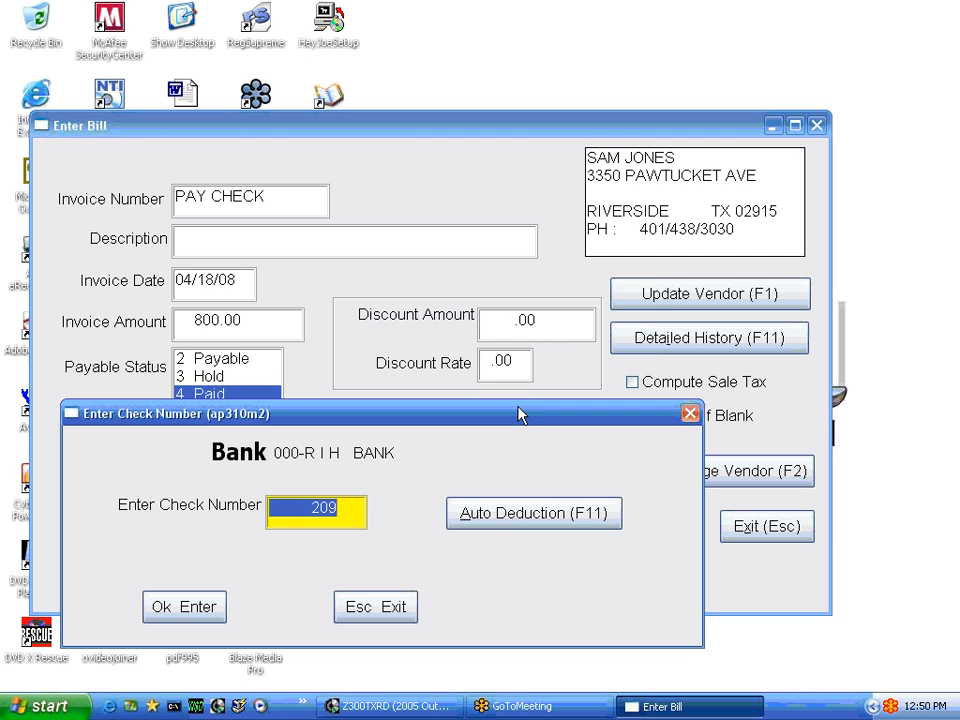
pyautogui.click(193, 611)
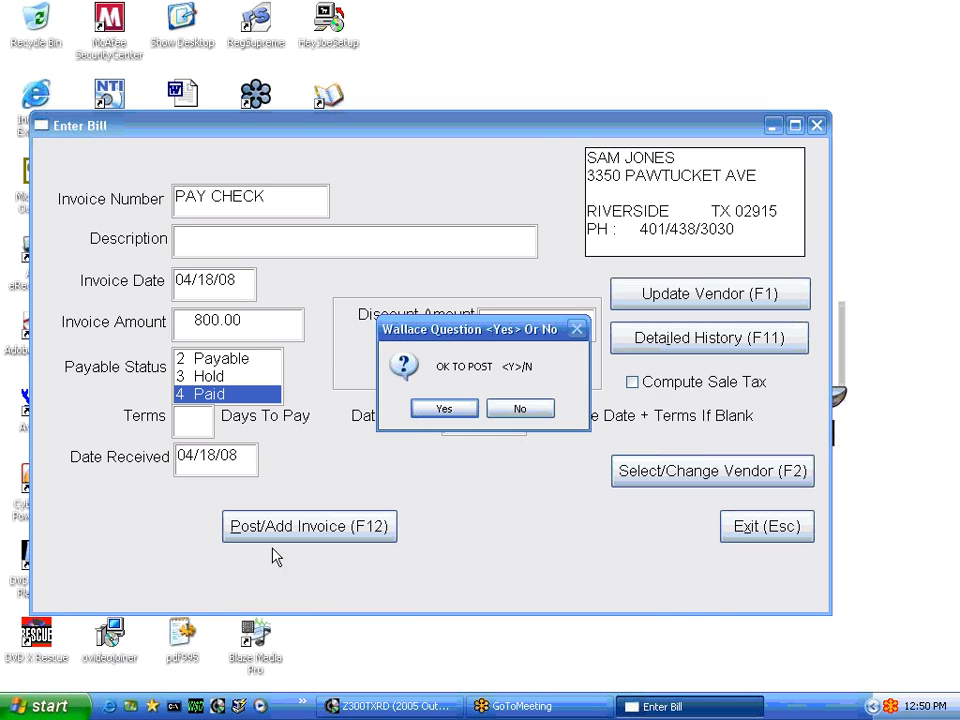
pyautogui.click(432, 411)
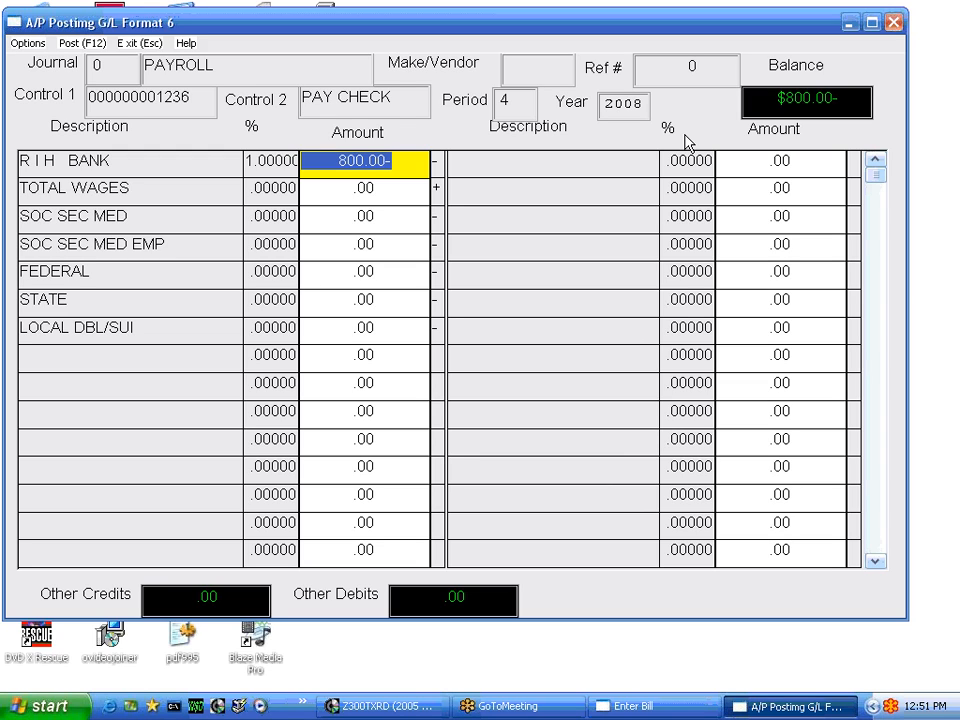
# Step: Enter 1200 for TOTAL WAGES and 200 for SOC SEC MED in the payroll distribution
pyautogui.press('Return')
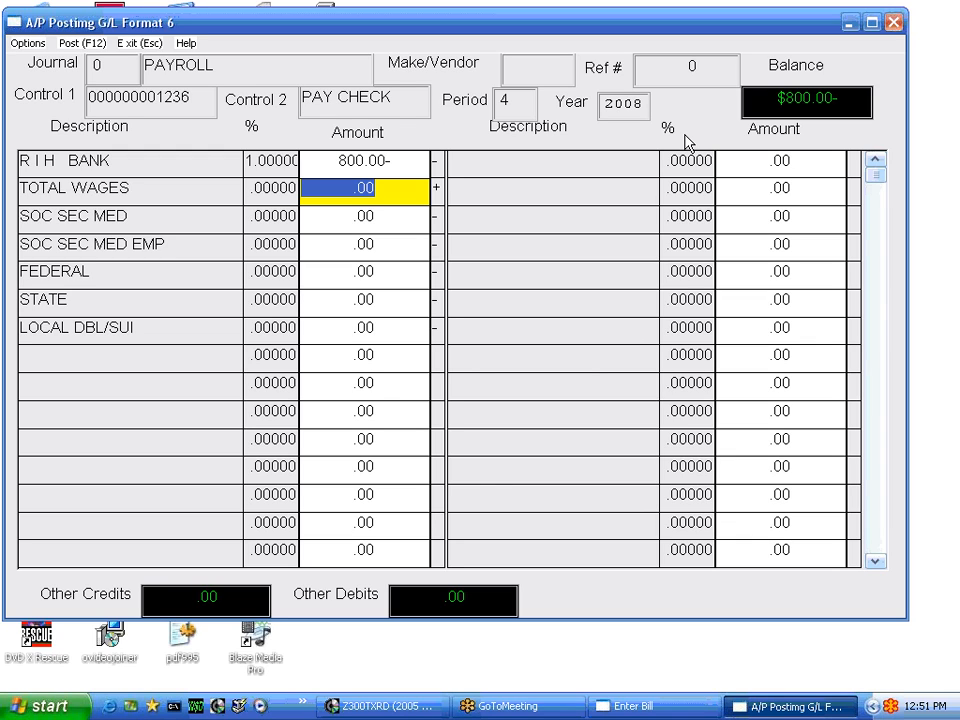
pyautogui.write('1200')
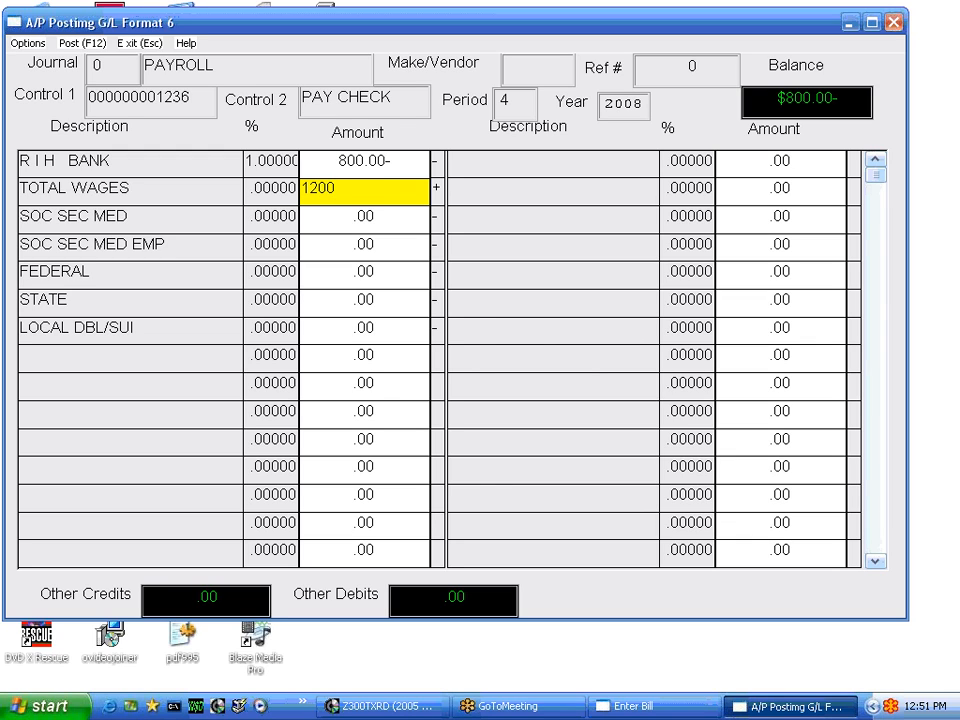
pyautogui.press('Return')
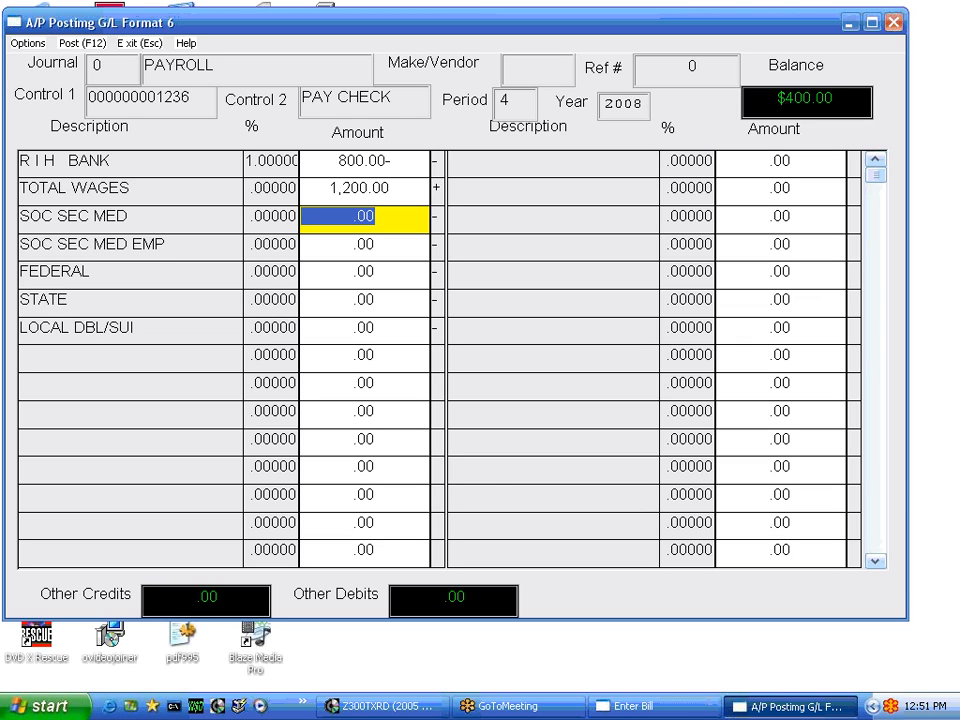
pyautogui.write('200')
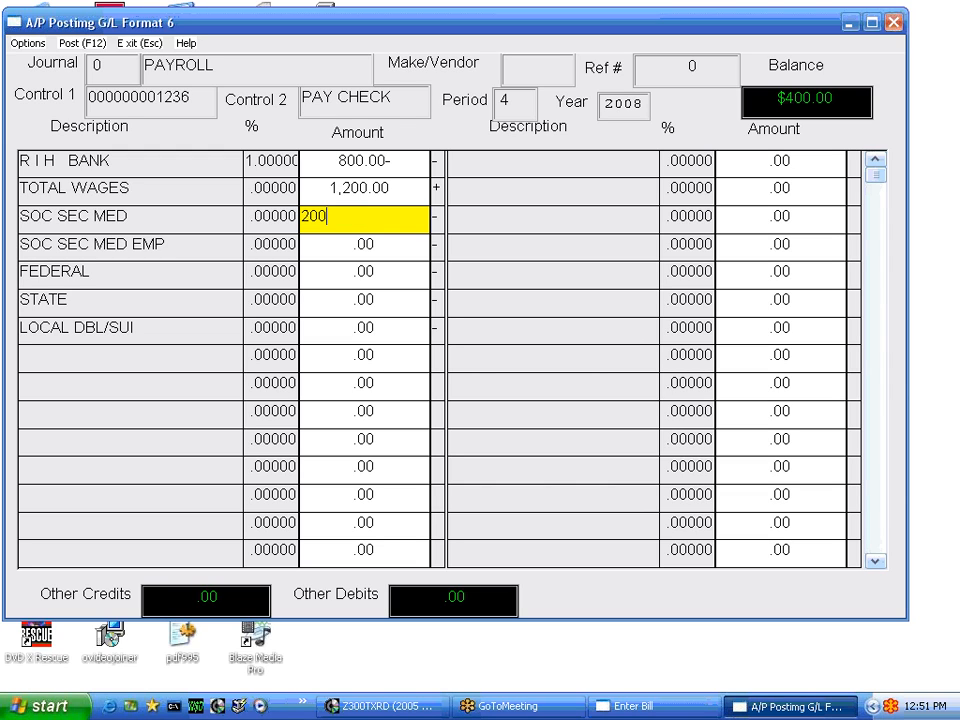
pyautogui.press('Return')
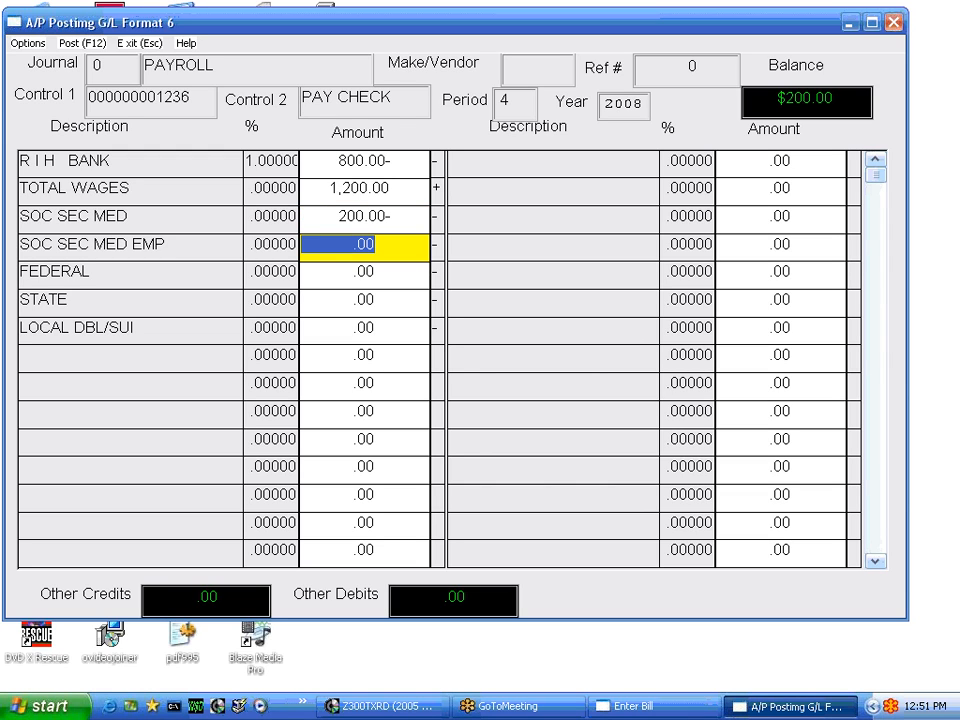
# Step: Enter 100 for SOC SEC MED EMP and 50 each for FEDERAL and STATE, and close the payroll posting
pyautogui.write('100')
pyautogui.press('Return')
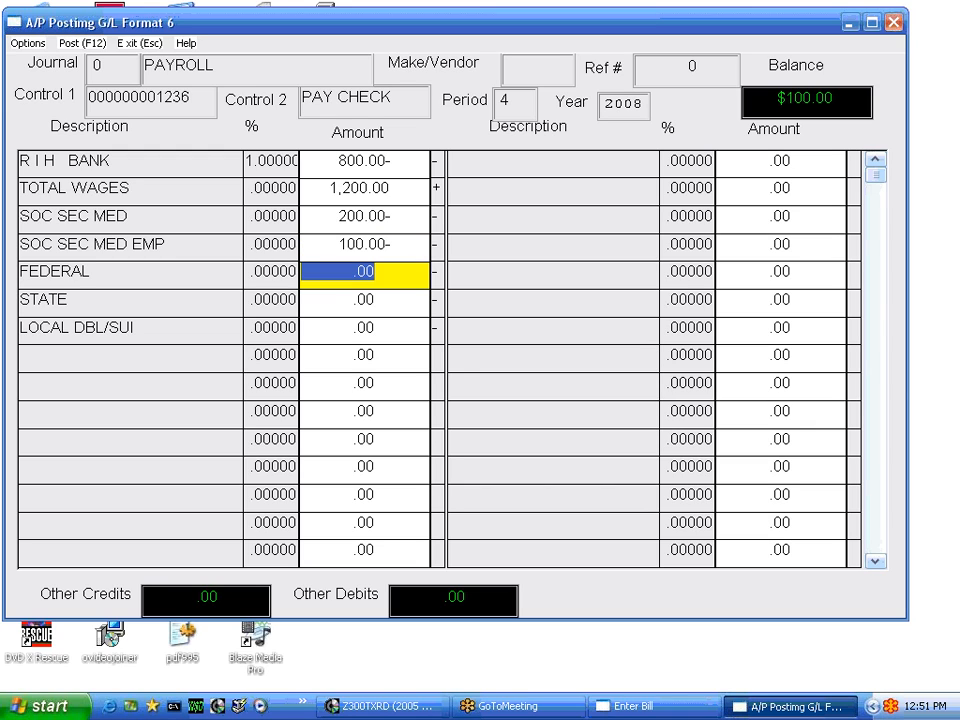
pyautogui.write('50')
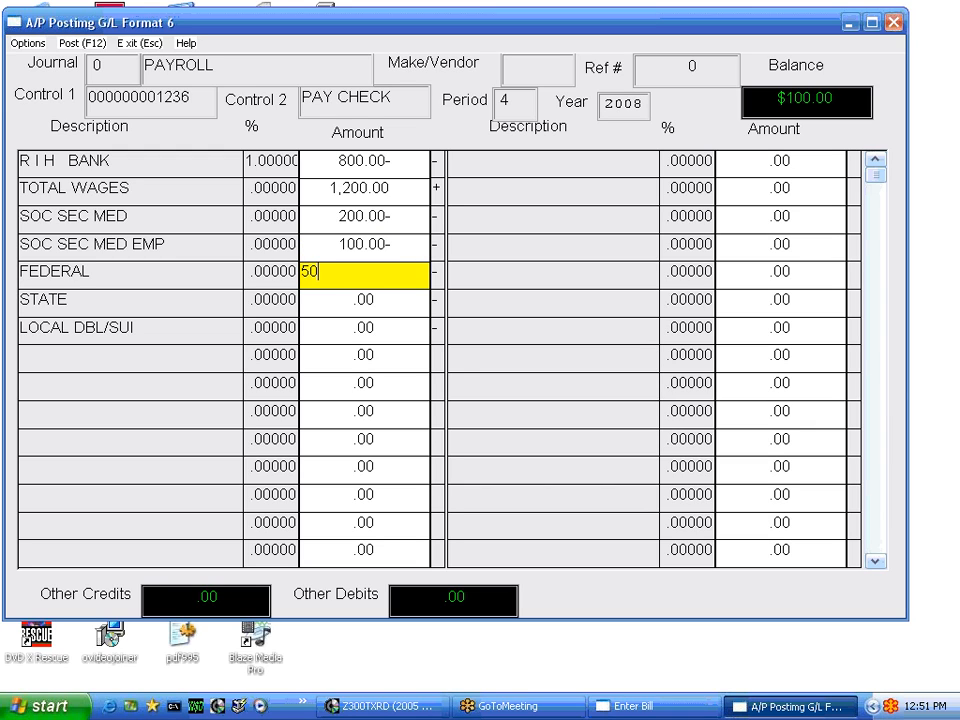
pyautogui.press('Return')
pyautogui.write('50')
pyautogui.press('Return')
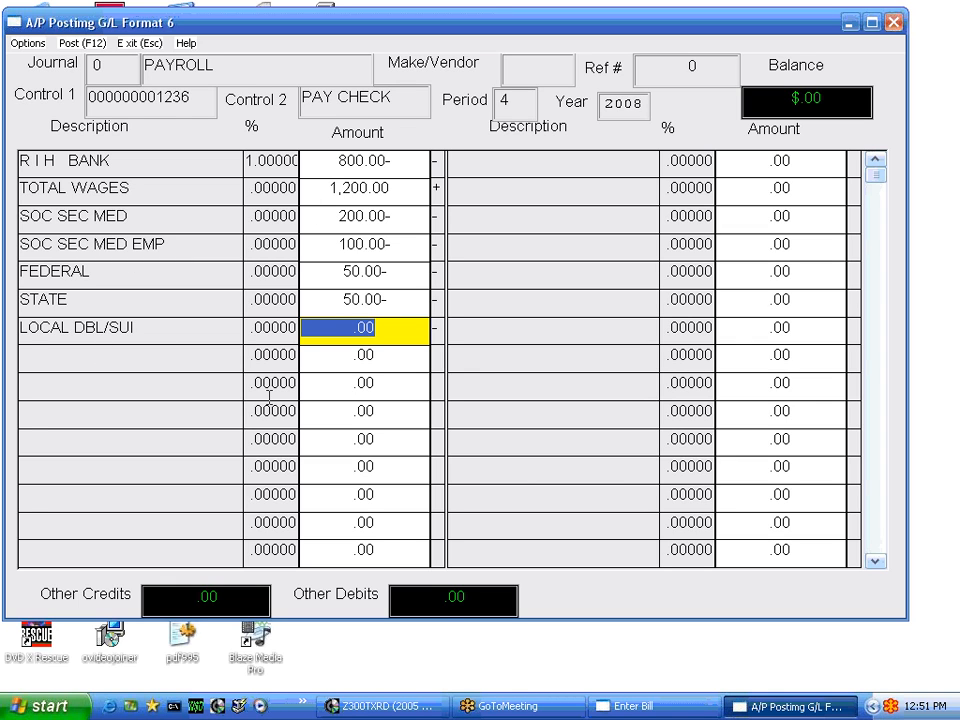
pyautogui.press('Escape')
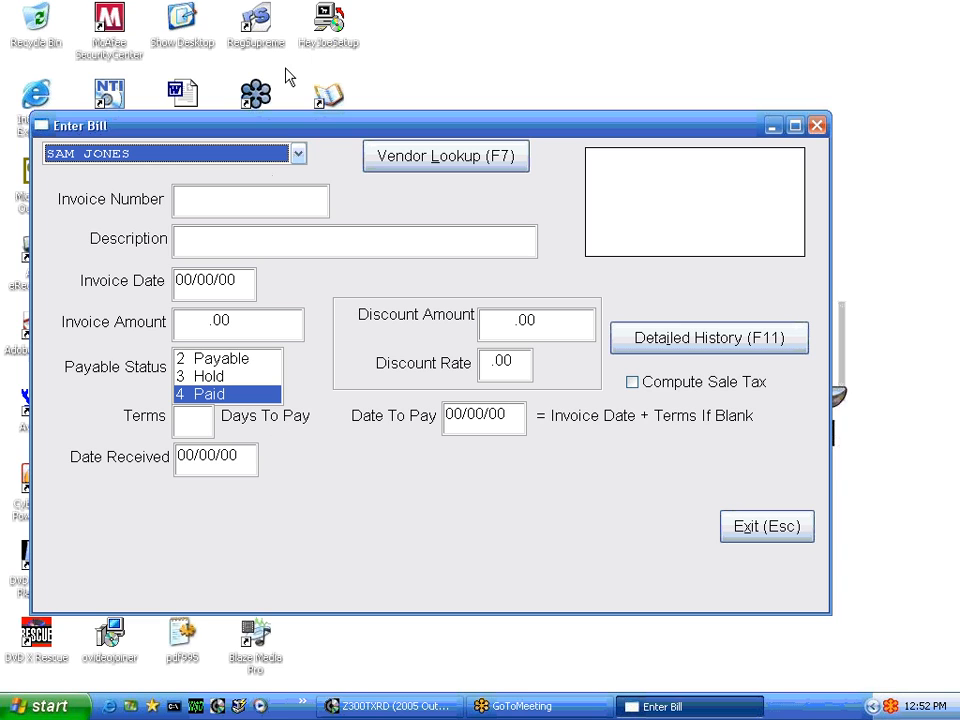
# Step: Choose YAMAHA as the next bill's vendor and review its G/L account and multi post code in the vendor record
pyautogui.press('y')
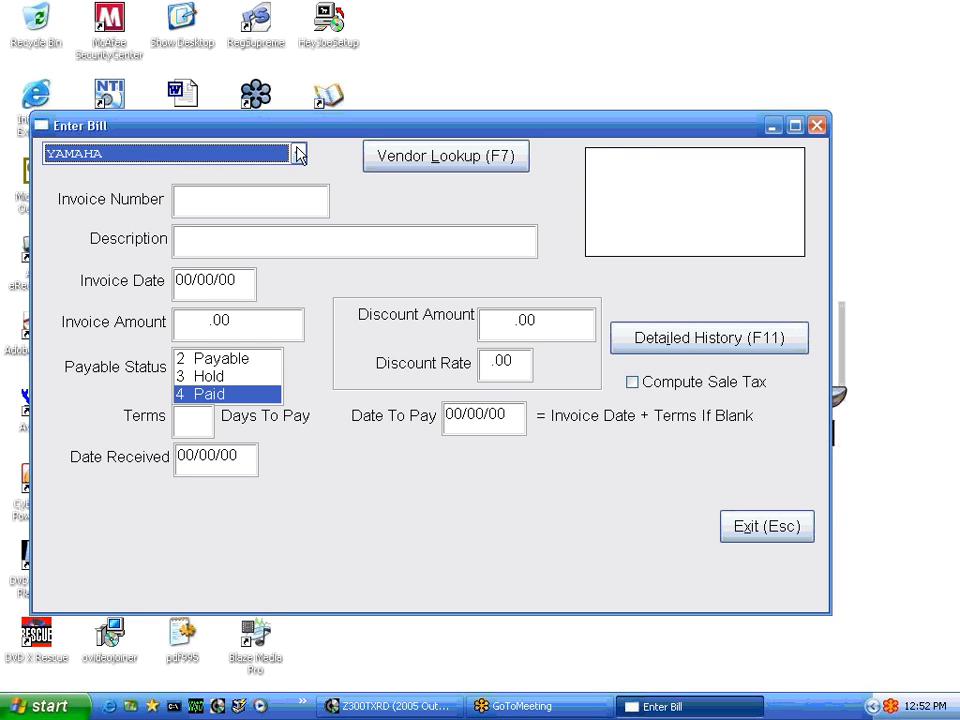
pyautogui.press('Return')
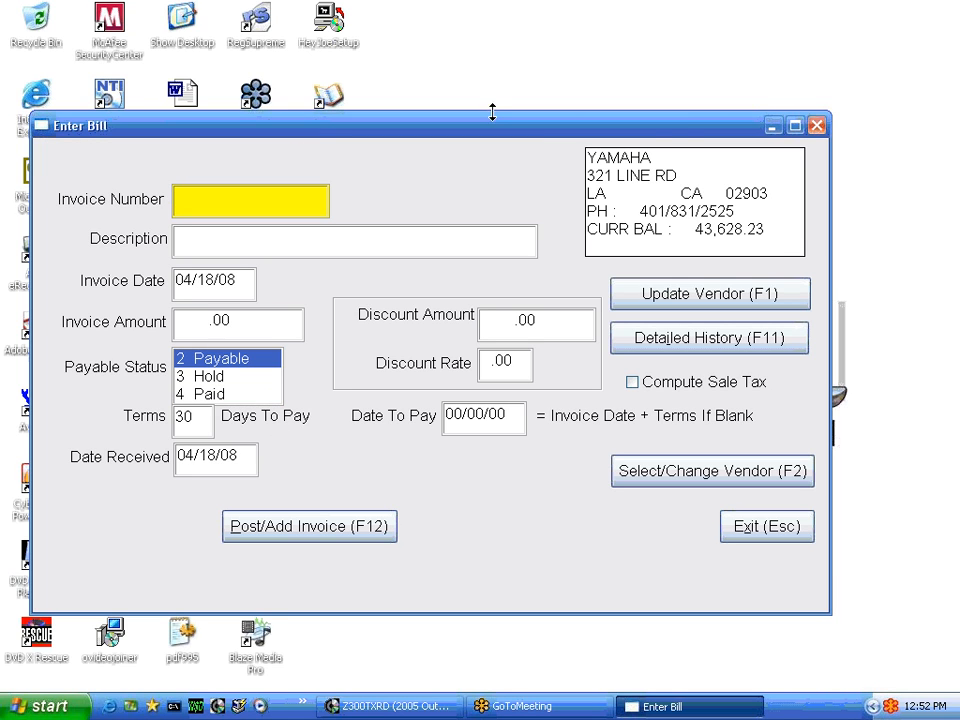
pyautogui.click(676, 298)
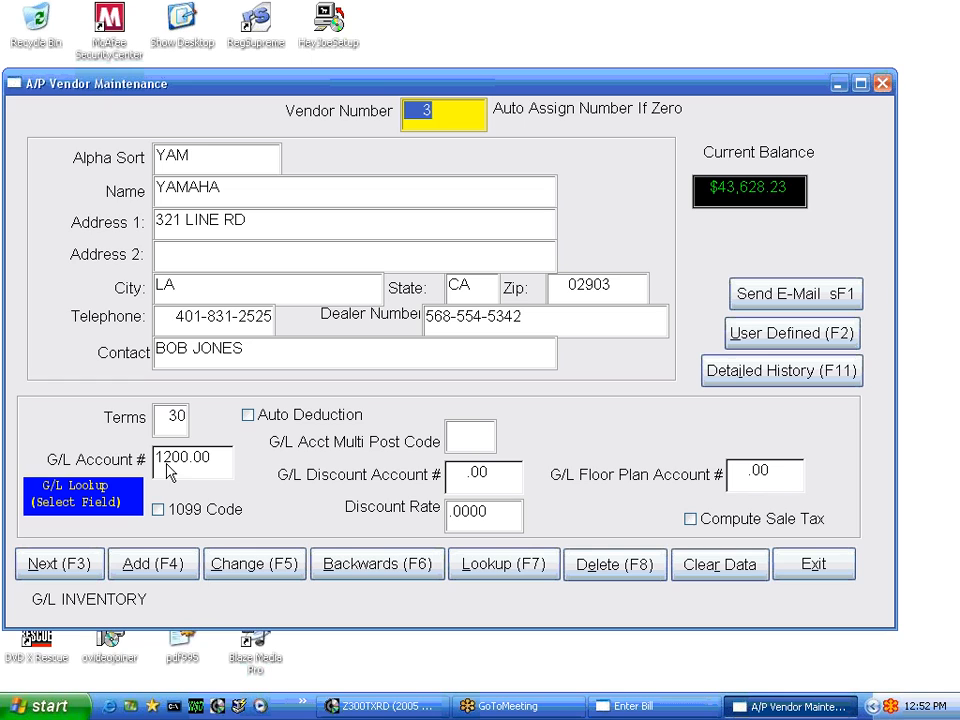
pyautogui.press('Tab')
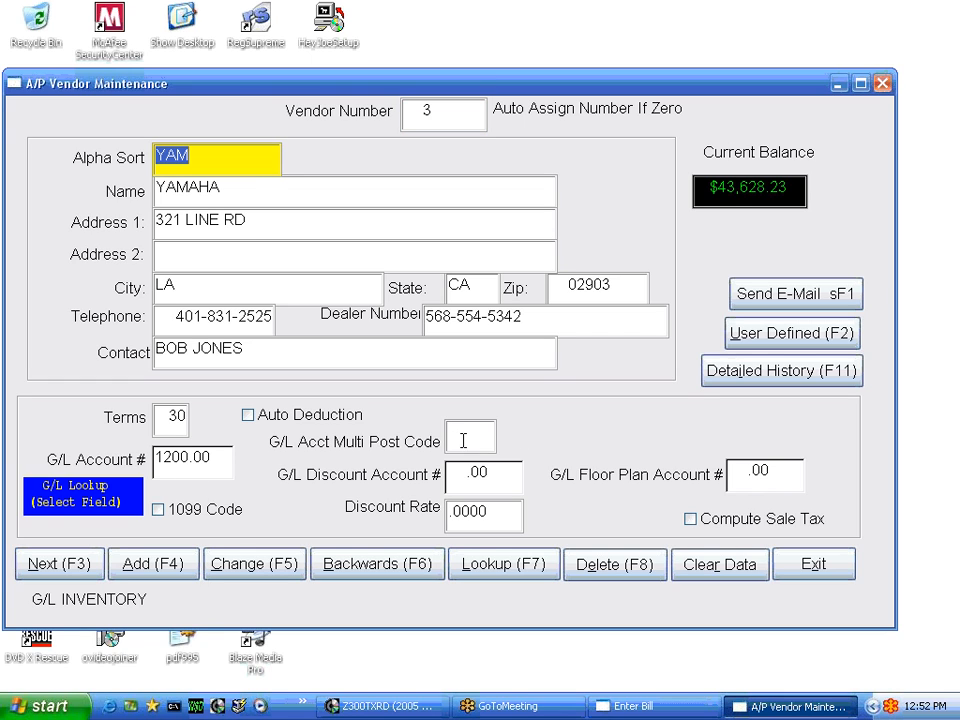
# Step: Set YAMAHA's G/L account multi post code to PART, save the vendor record and return to the bill
pyautogui.click(458, 440)
pyautogui.write('PART')
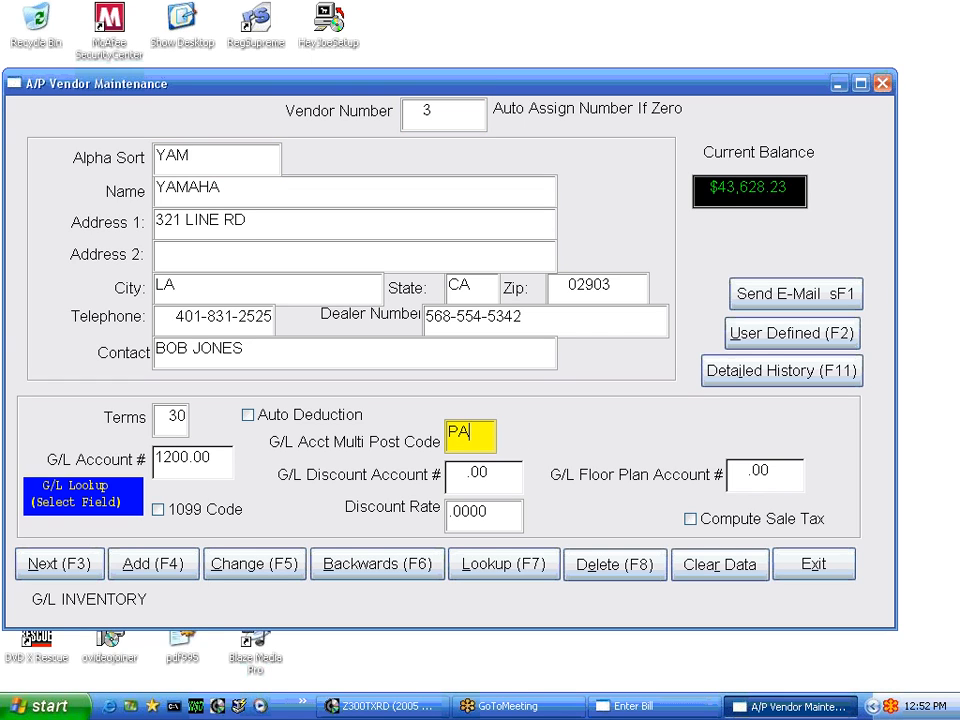
pyautogui.click(258, 566)
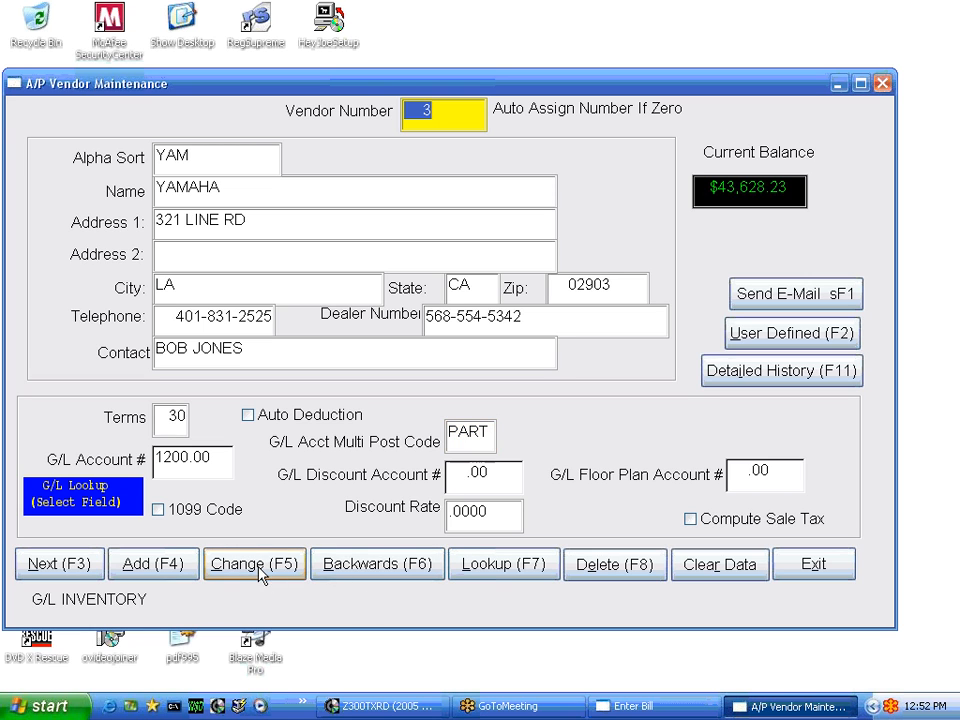
pyautogui.click(810, 563)
pyautogui.press('Return')
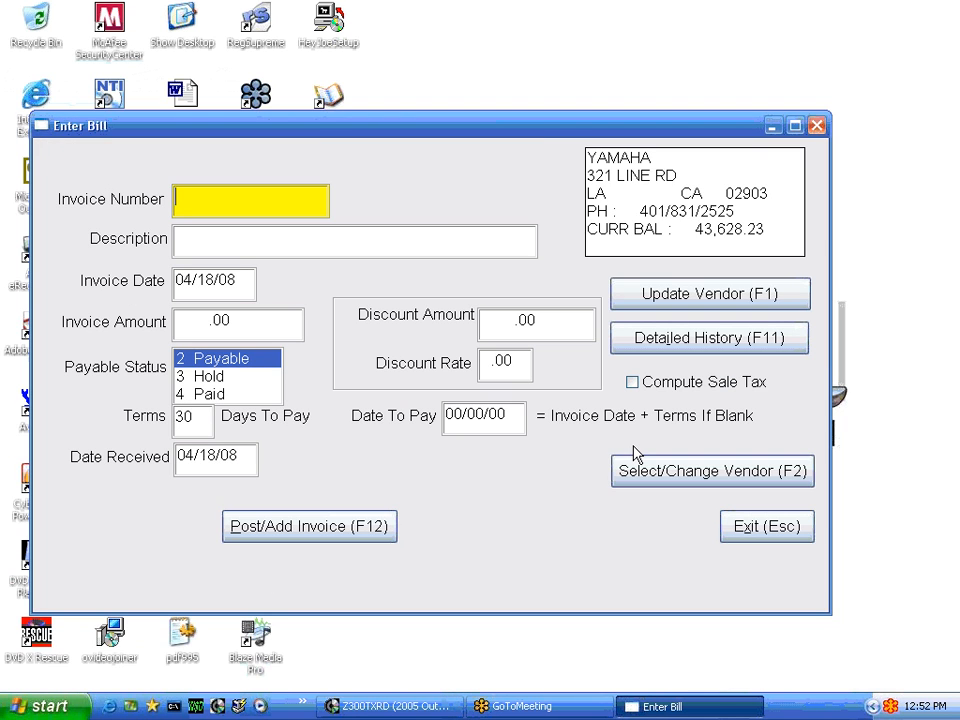
# Step: Enter NEW BILL as the invoice number of the YAMAHA bill
pyautogui.write('BEW NILL')
pyautogui.press('BackSpace')
pyautogui.press('BackSpace')
pyautogui.press('BackSpace')
pyautogui.press('BackSpace')
pyautogui.press('BackSpace')
pyautogui.press('BackSpace')
pyautogui.press('BackSpace')
pyautogui.press('BackSpace')
pyautogui.write('NEW BILL')
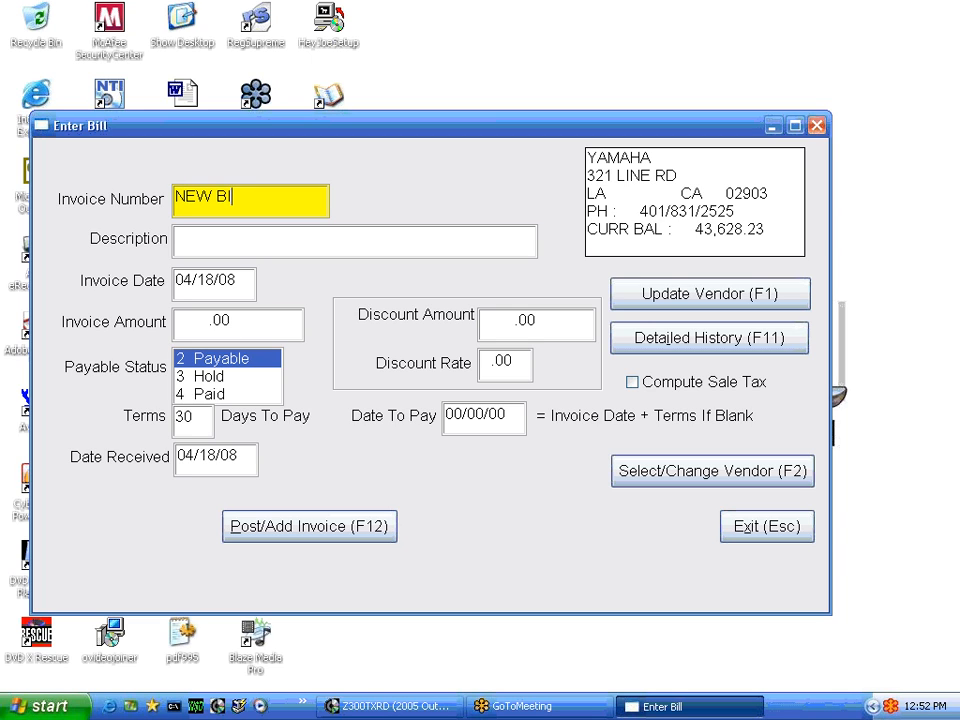
# Step: Set the invoice amount to 500 and post the invoice, confirming the posting
pyautogui.press('Tab')
pyautogui.press('Tab')
pyautogui.press('Tab')
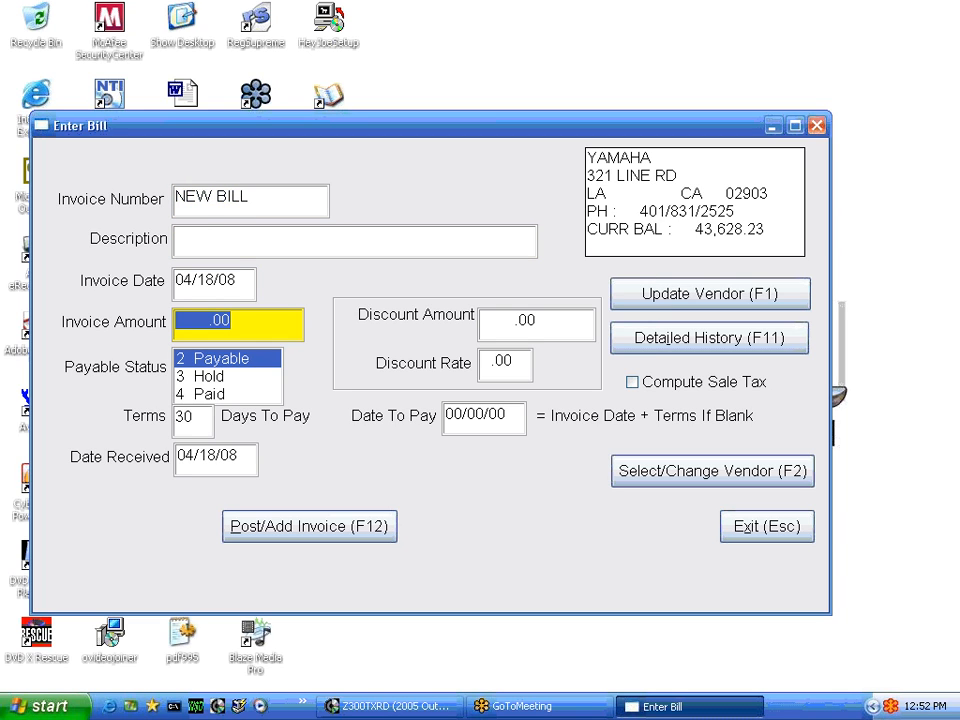
pyautogui.write('500')
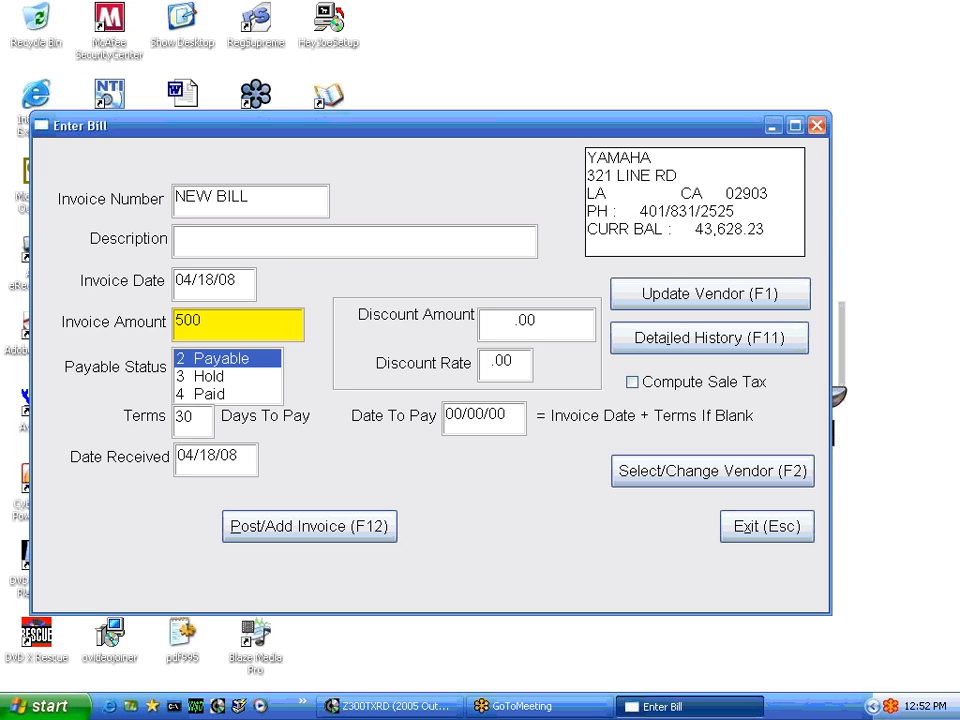
pyautogui.press('F12')
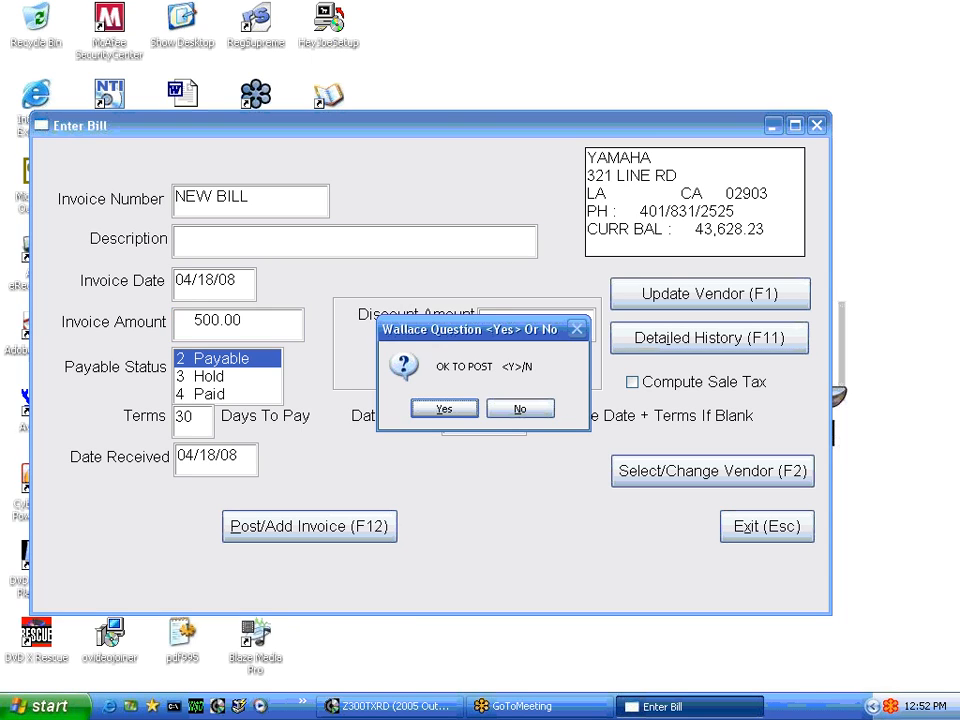
pyautogui.press('y')
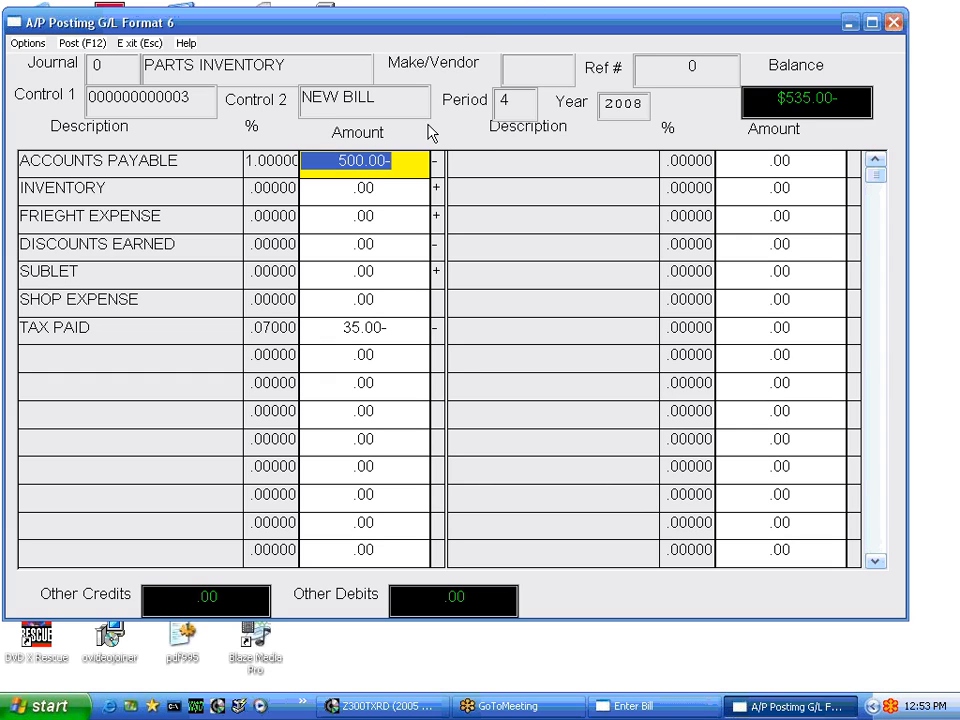
# Step: Distribute 300 to INVENTORY, 200 to FRIEGHT EXPENSE and 35 to SUBLET, and post the parts inventory distribution
pyautogui.click(317, 187)
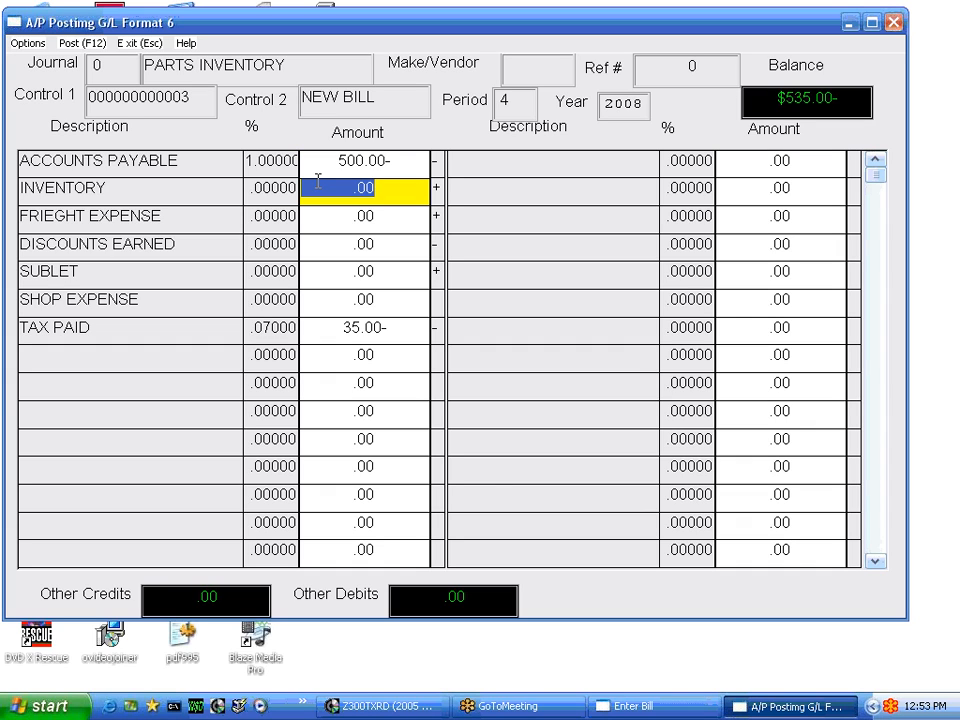
pyautogui.write('300')
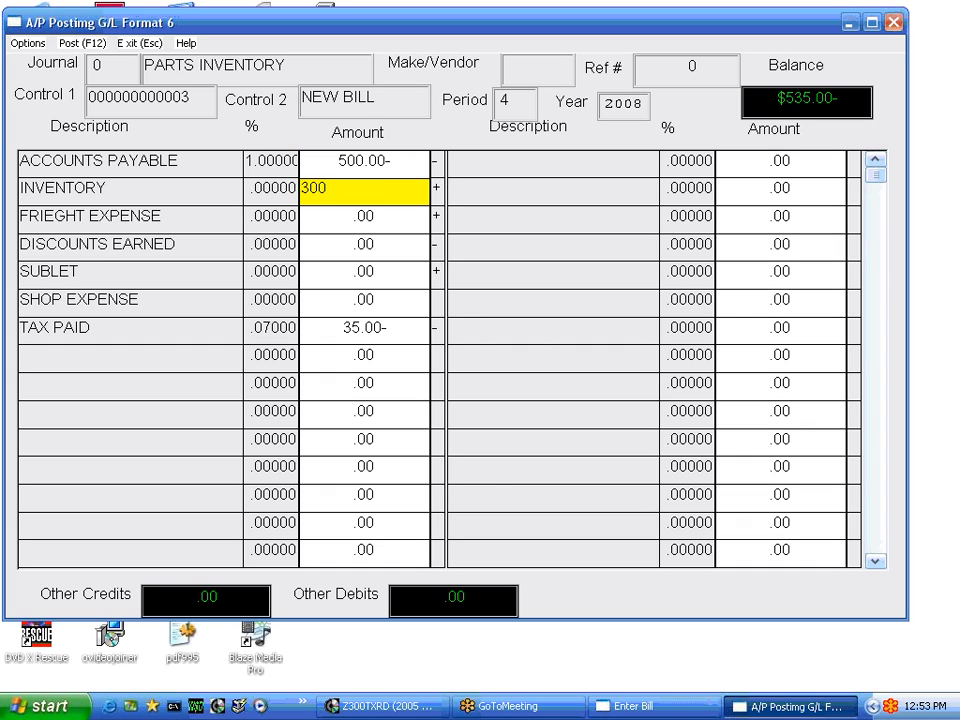
pyautogui.press('Return')
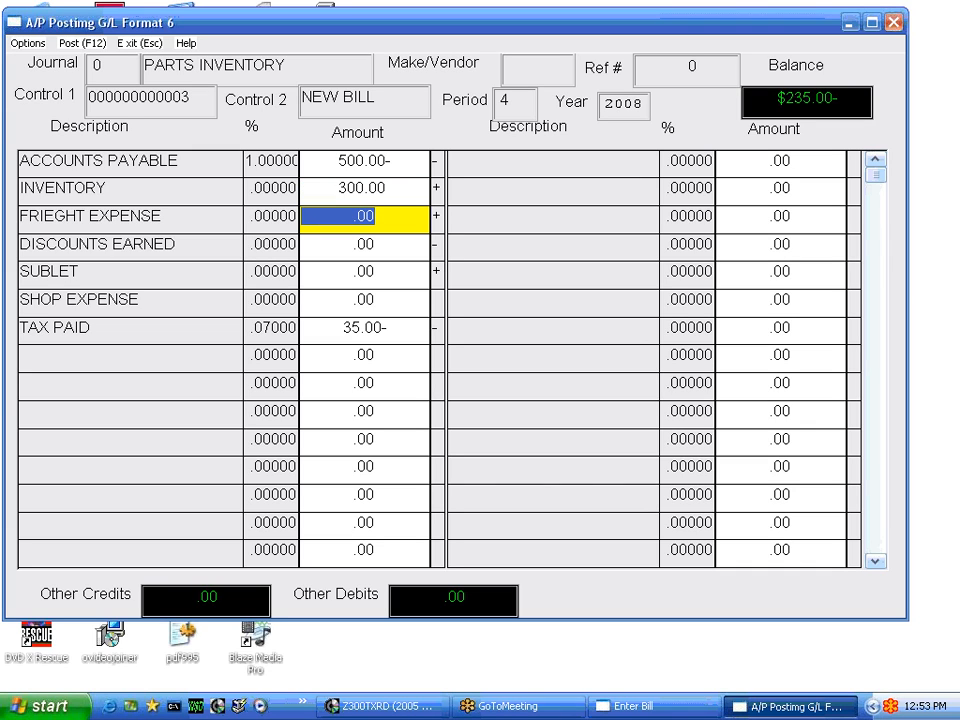
pyautogui.write('200')
pyautogui.press('Return')
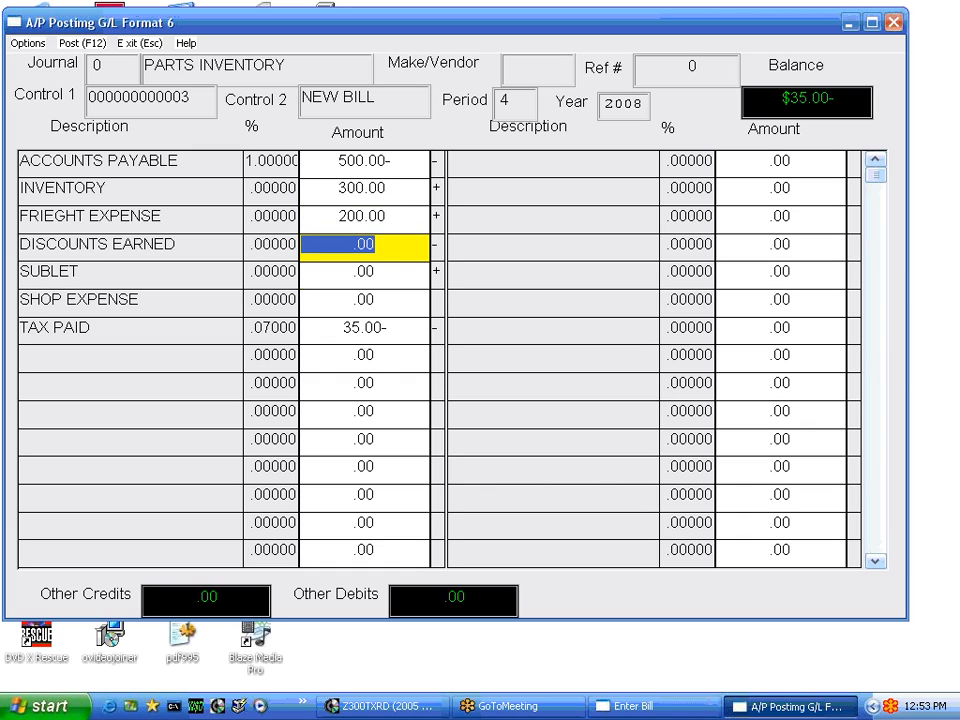
pyautogui.press('Return')
pyautogui.write('35')
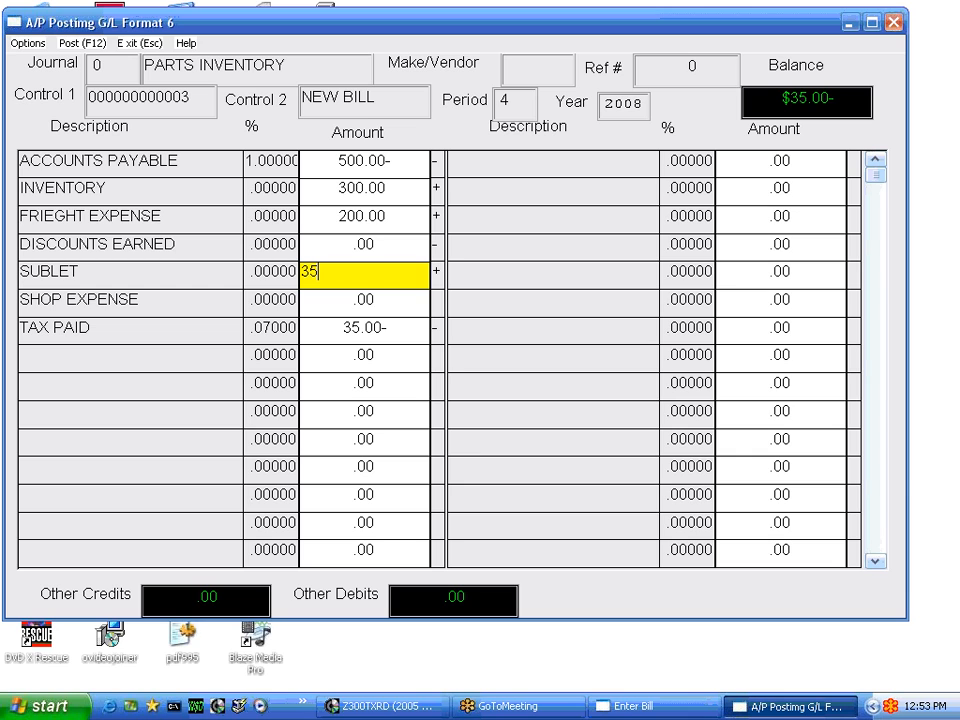
pyautogui.press('Return')
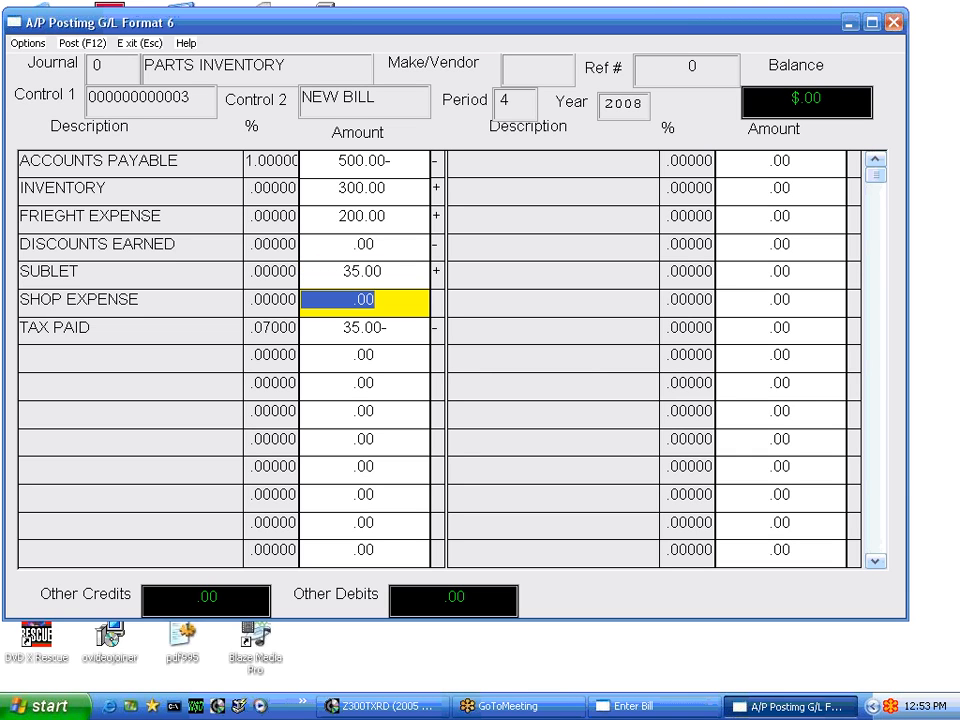
pyautogui.press('F12')
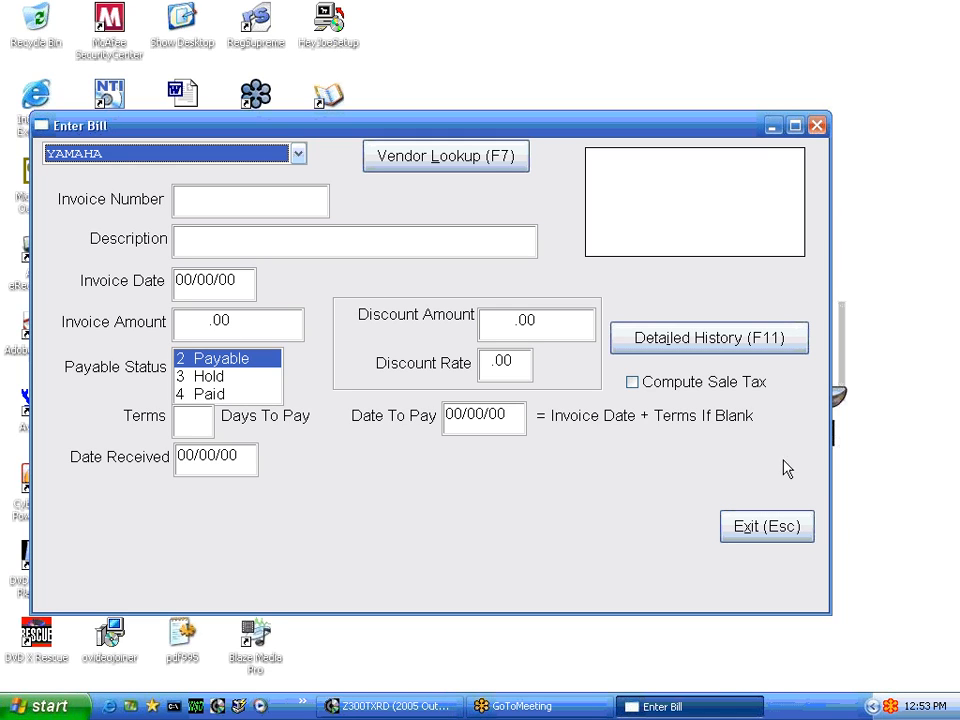
# Step: Leave bill entry and Accounts Payable, and open the General Ledger menu without entering initials or a password
pyautogui.click(760, 533)
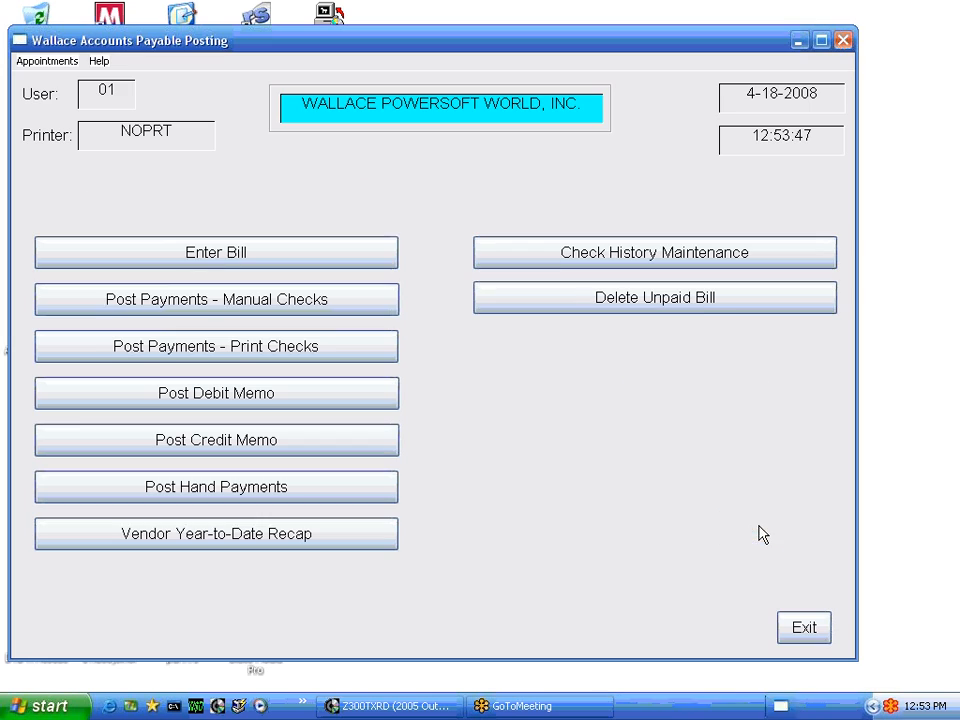
pyautogui.click(813, 630)
pyautogui.click(814, 630)
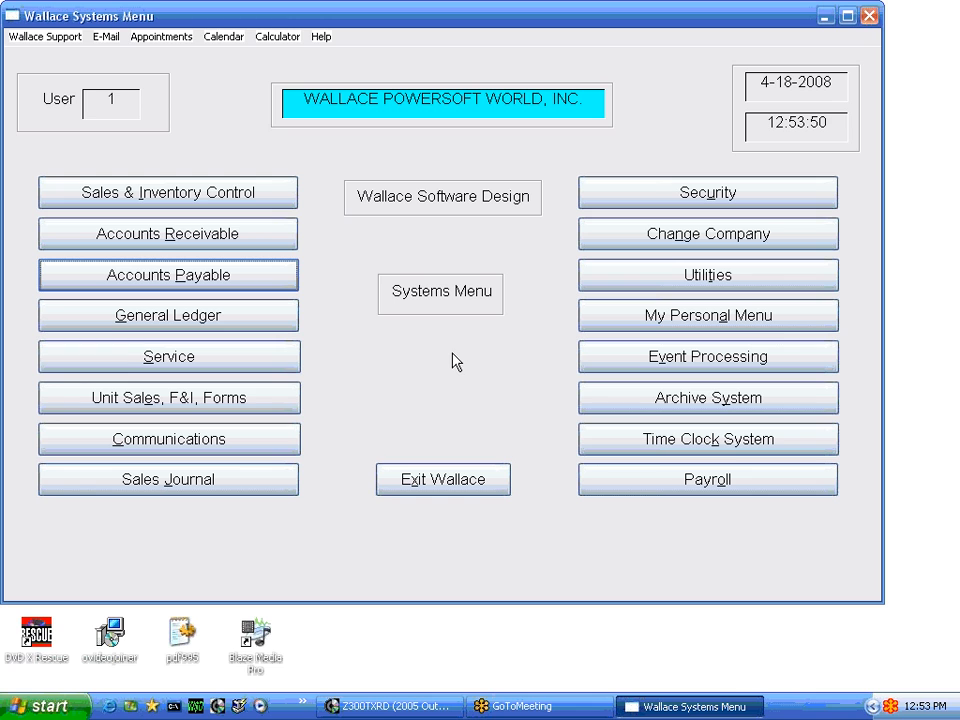
pyautogui.click(213, 323)
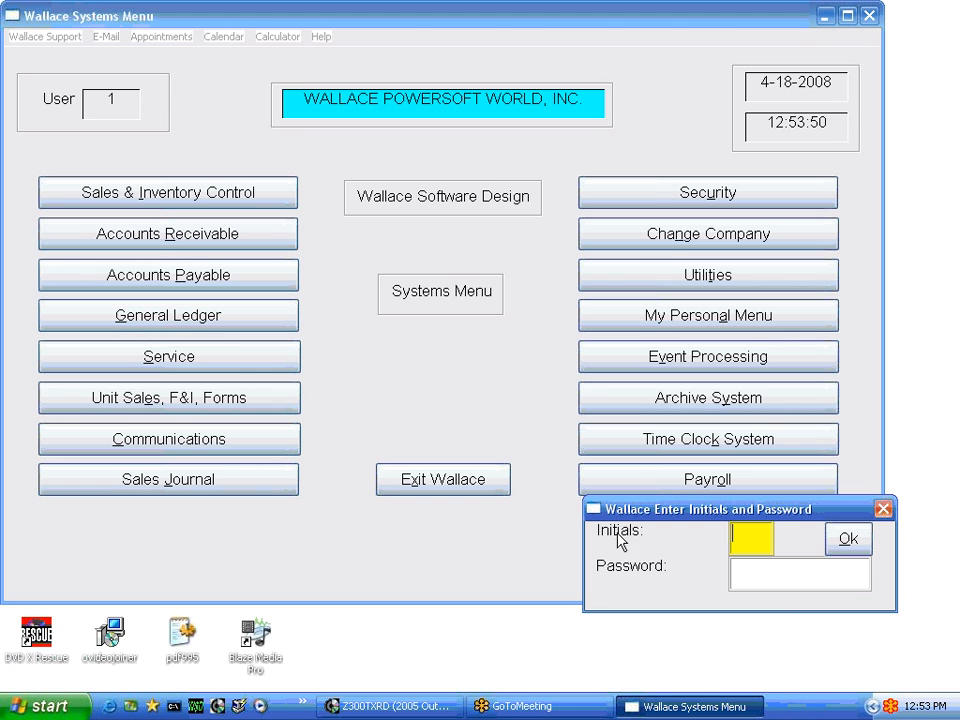
pyautogui.click(847, 541)
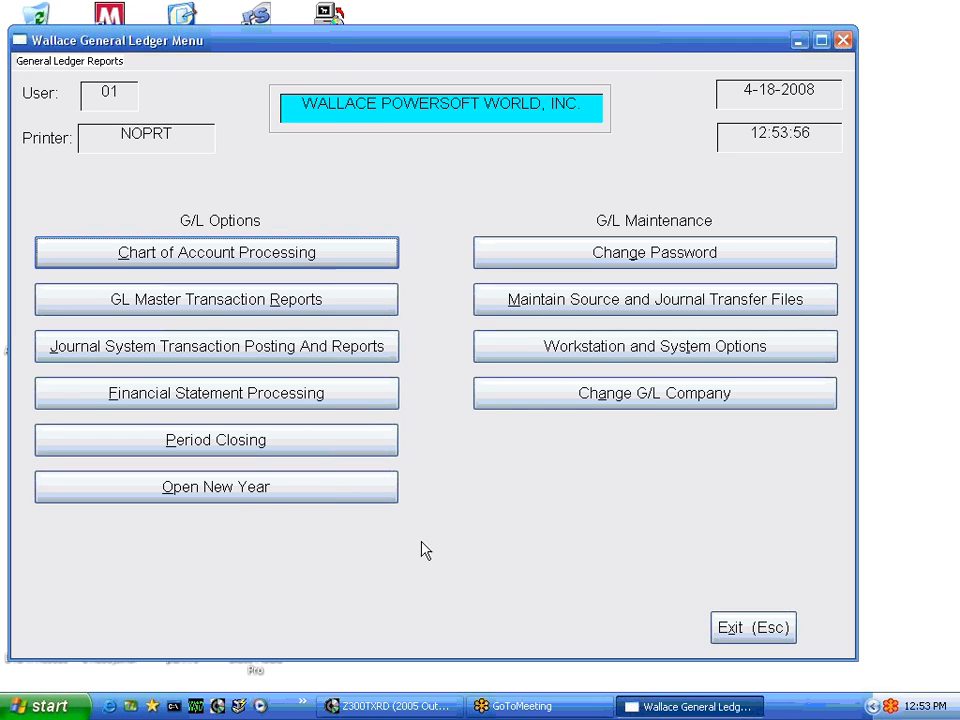
# Step: Open the Format6 A/P Auto journal maintenance and bring up the ELECTRIC journal
pyautogui.click(533, 309)
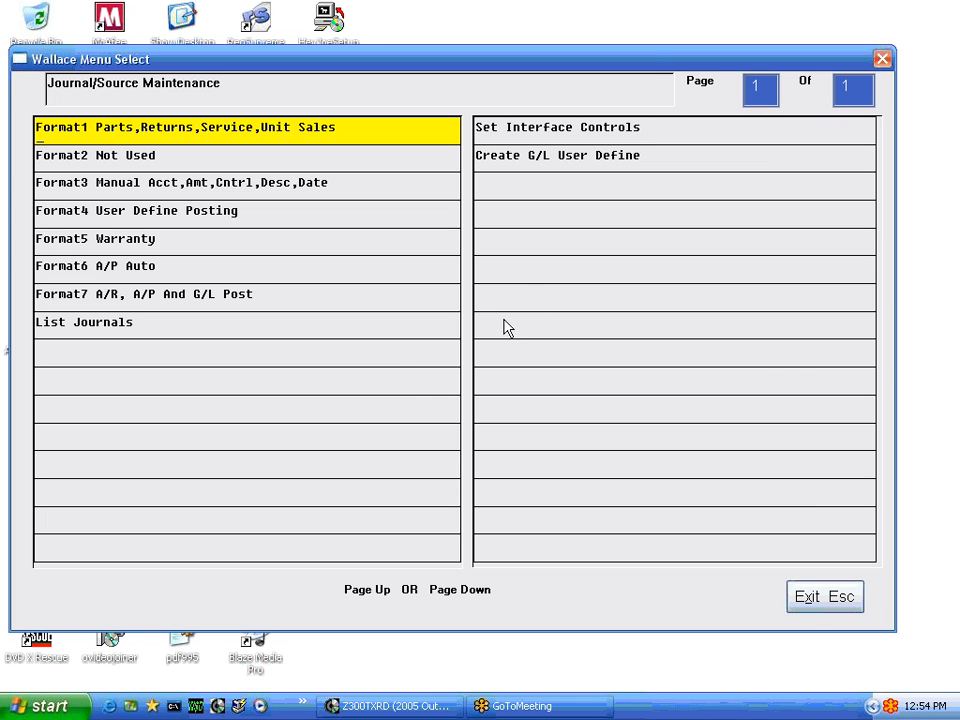
pyautogui.press('Down')
pyautogui.press('Down')
pyautogui.press('Down')
pyautogui.press('Down')
pyautogui.press('Down')
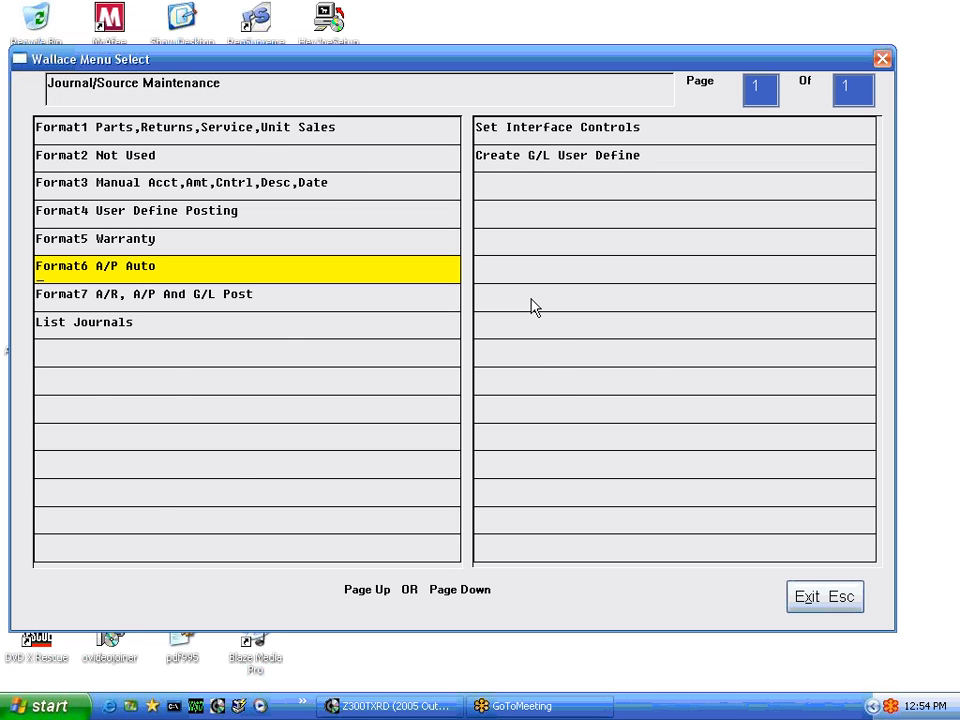
pyautogui.press('Return')
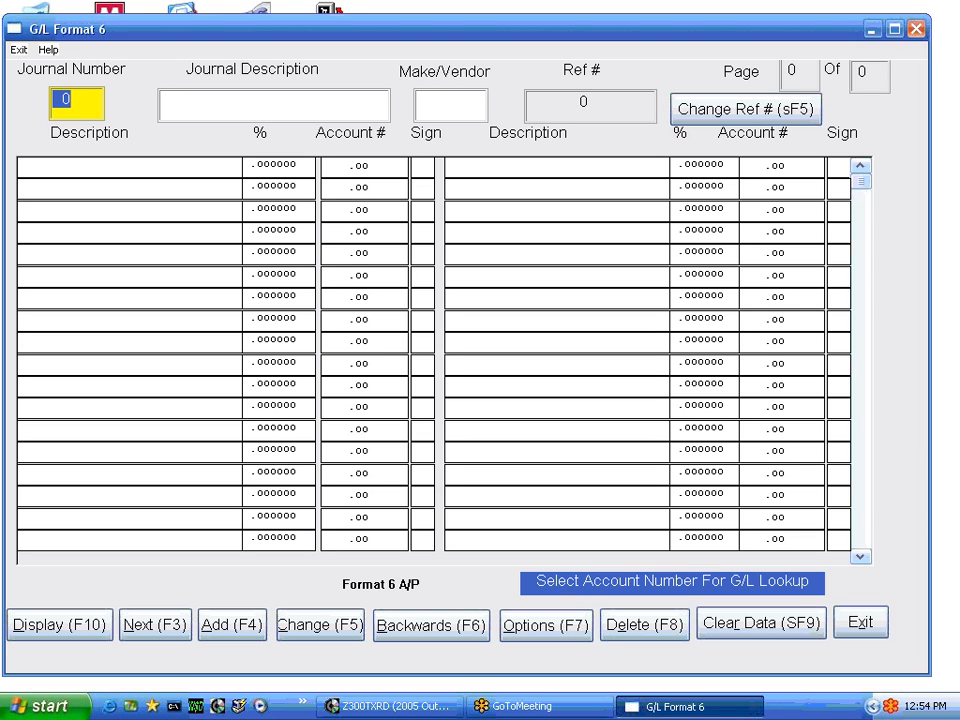
pyautogui.click(165, 632)
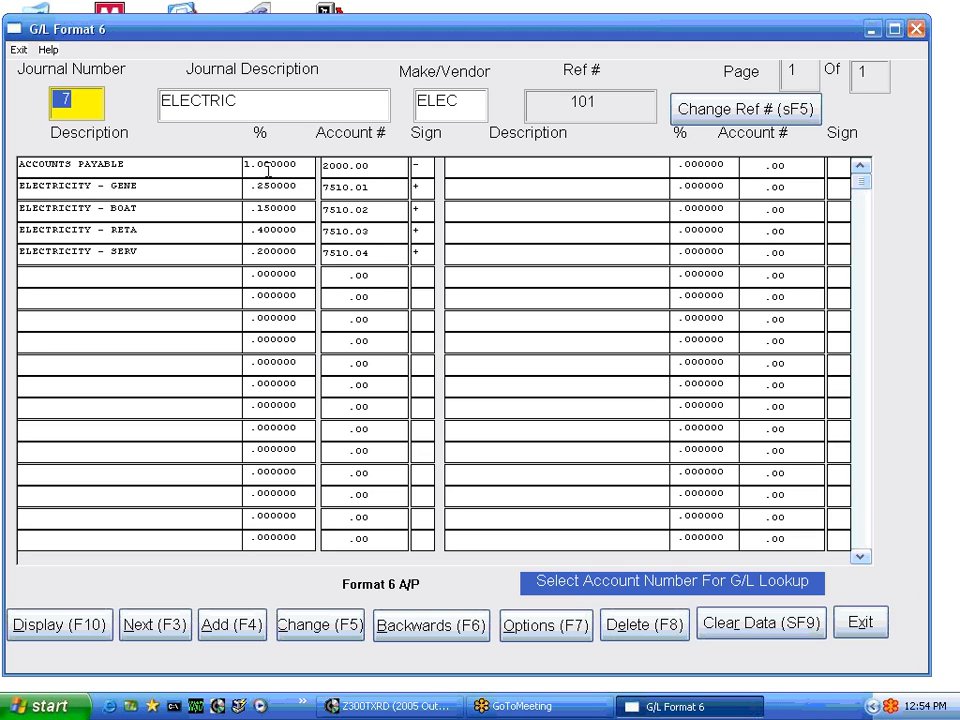
# Step: Examine the ELECTRIC journal's make/vendor code and the percentage, account number and sign of its distribution lines
pyautogui.press('Tab')
pyautogui.press('Tab')
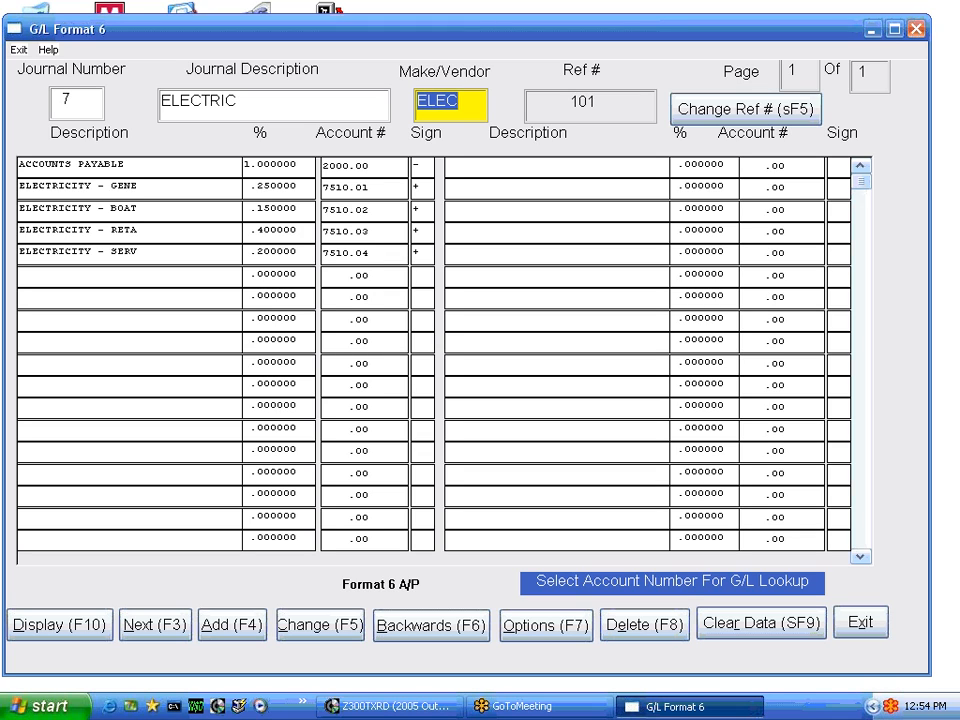
pyautogui.press('Tab')
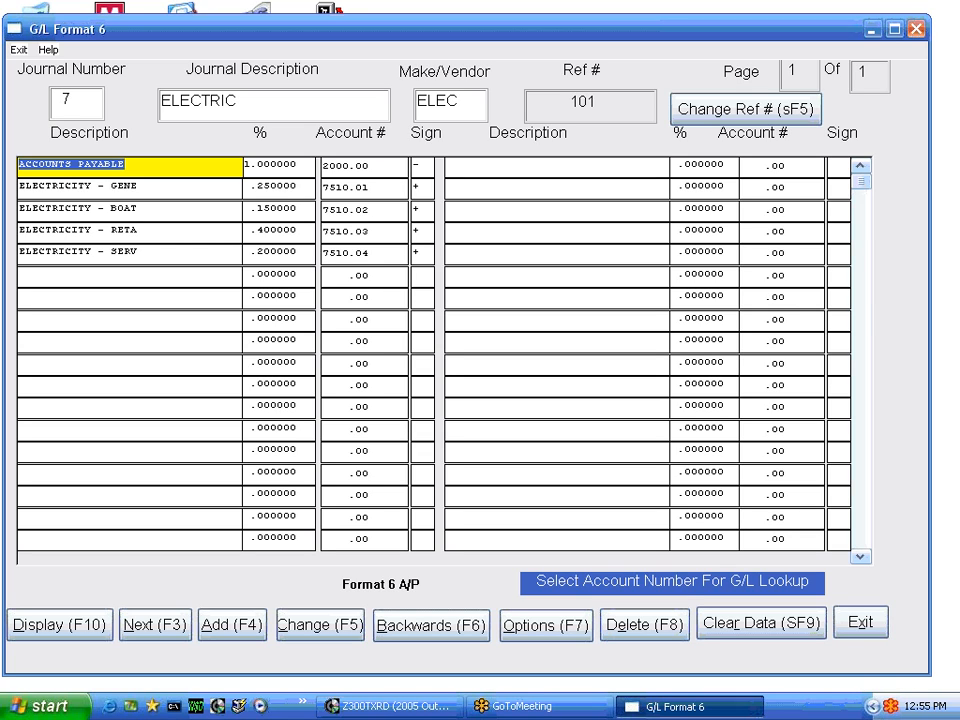
pyautogui.press('Tab')
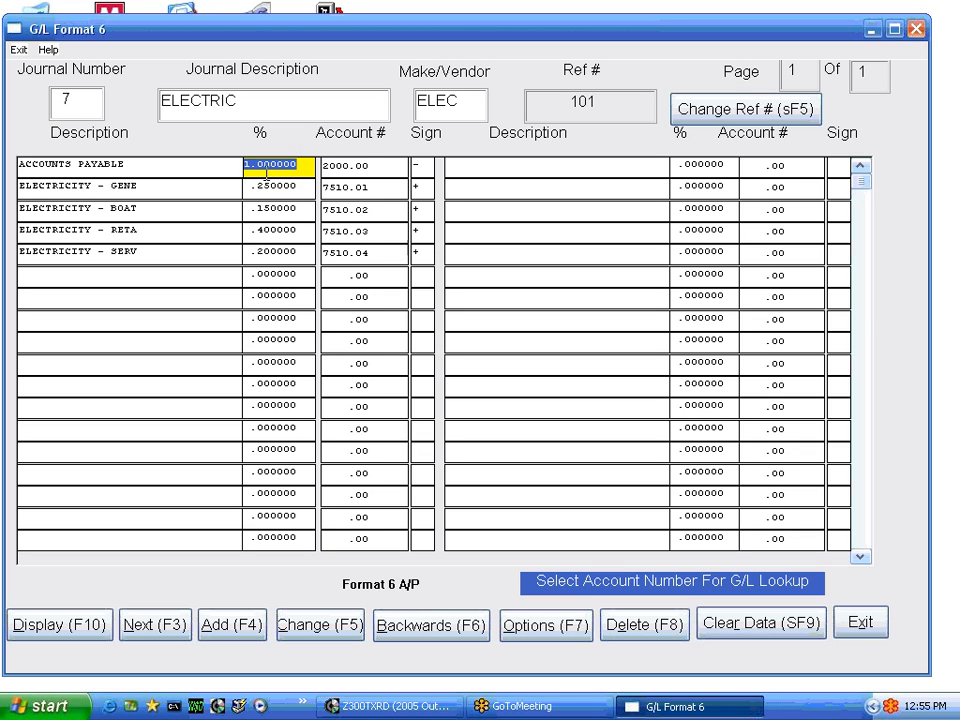
pyautogui.press('Tab')
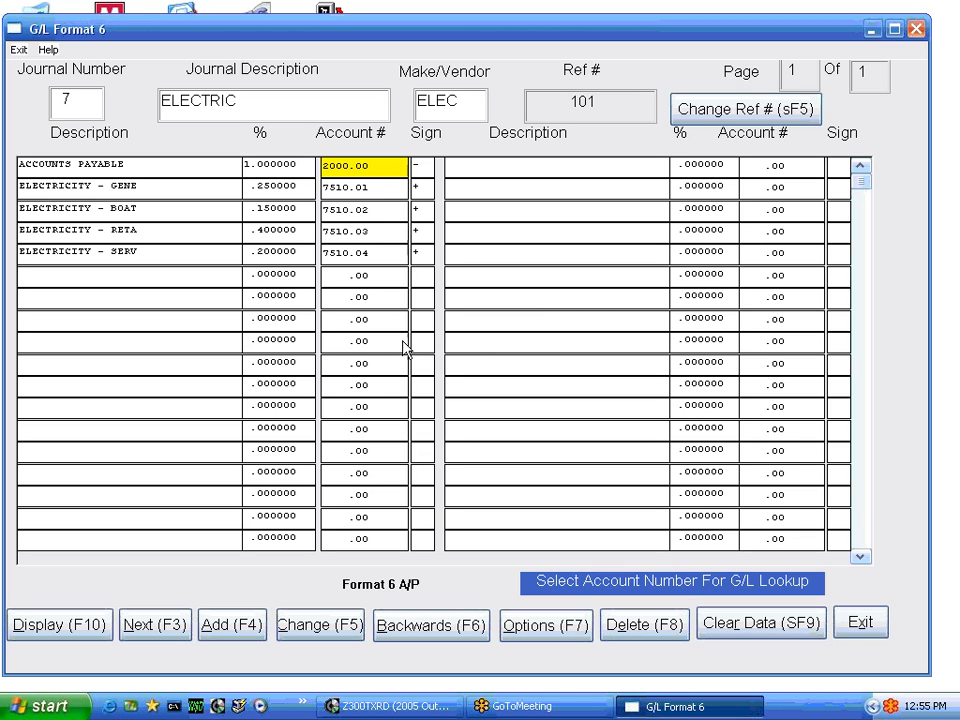
pyautogui.press('Tab')
pyautogui.press('Down')
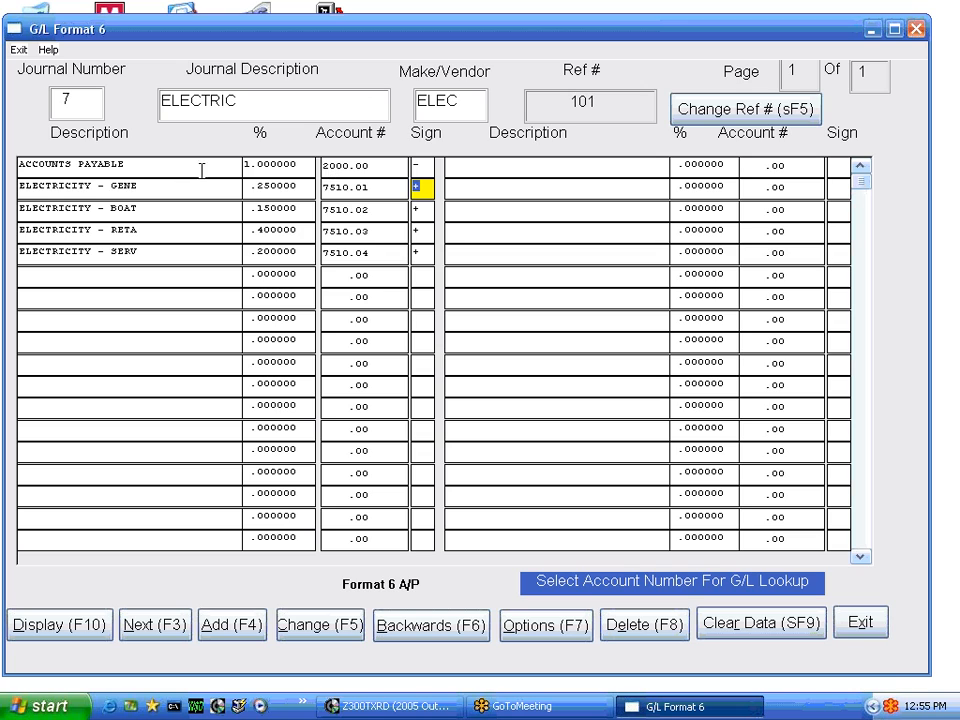
pyautogui.click(261, 186)
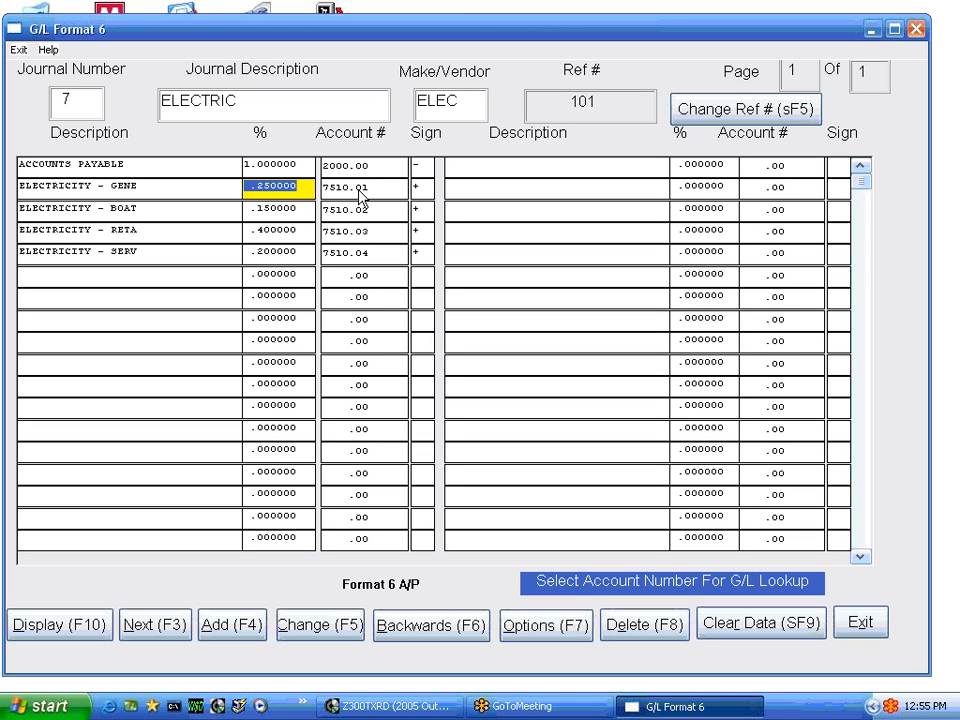
pyautogui.click(278, 210)
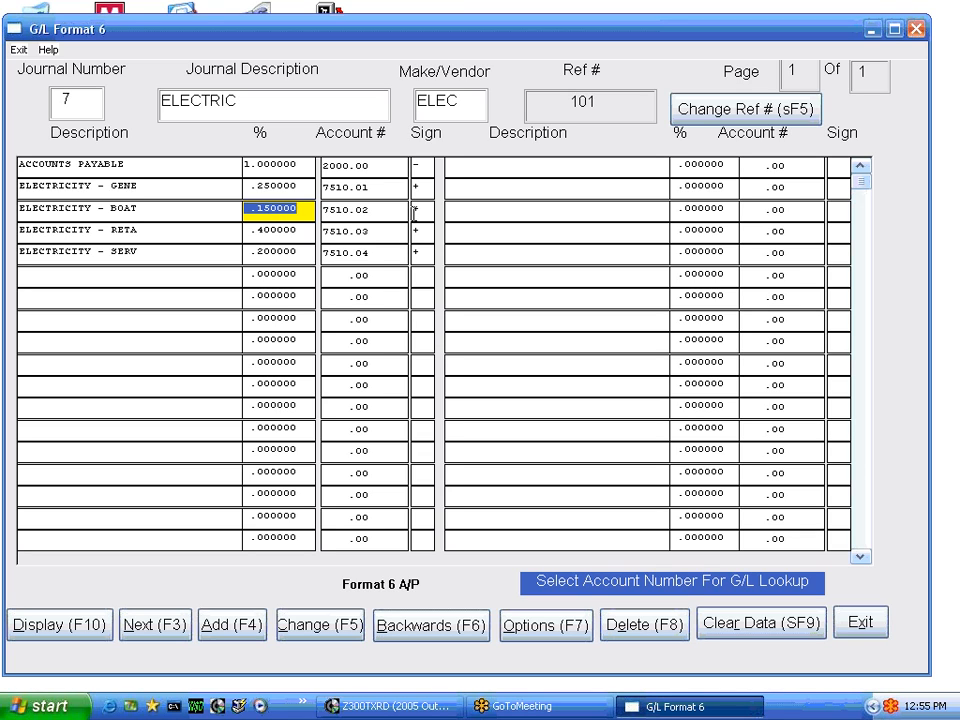
pyautogui.click(255, 230)
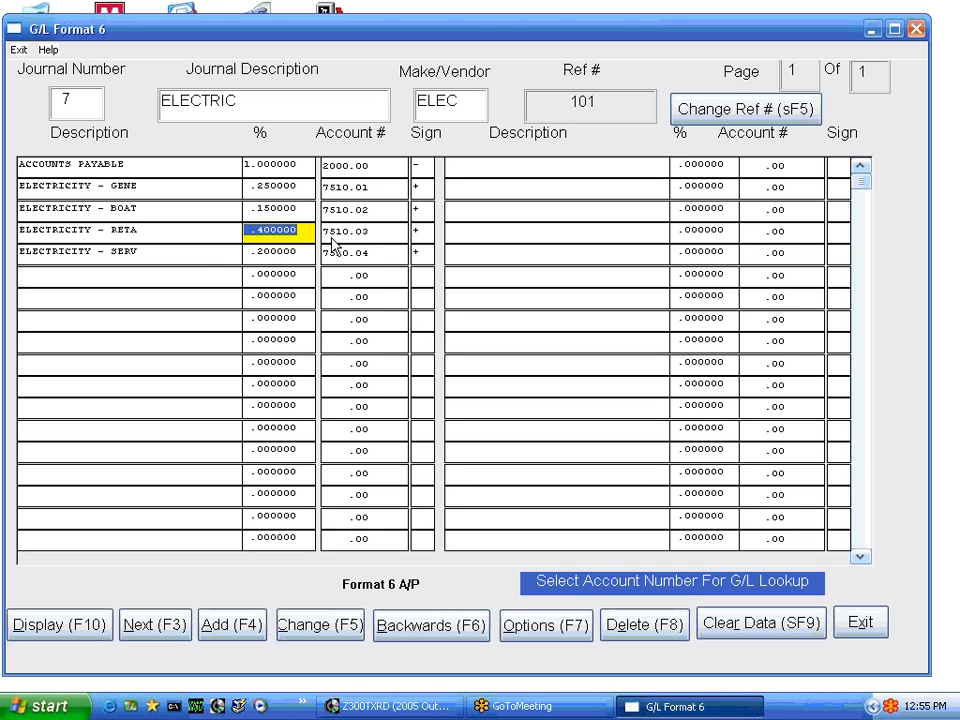
pyautogui.click(260, 252)
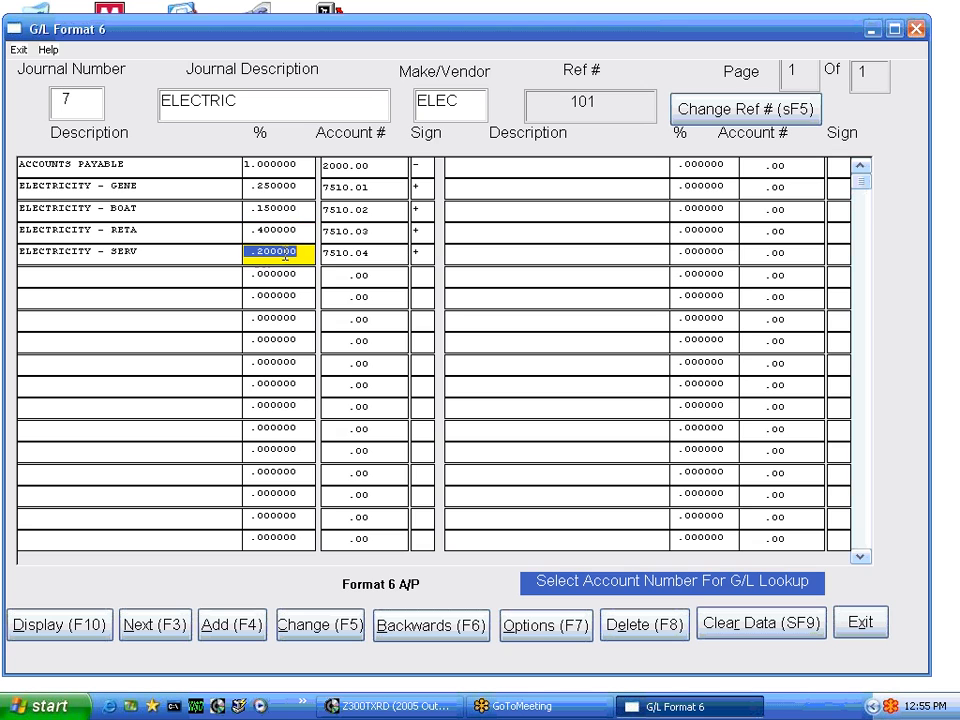
# Step: Assign account 1530.00 from the chart of accounts to the ELECTRICITY - SERV line and save the journal change
pyautogui.click(378, 258)
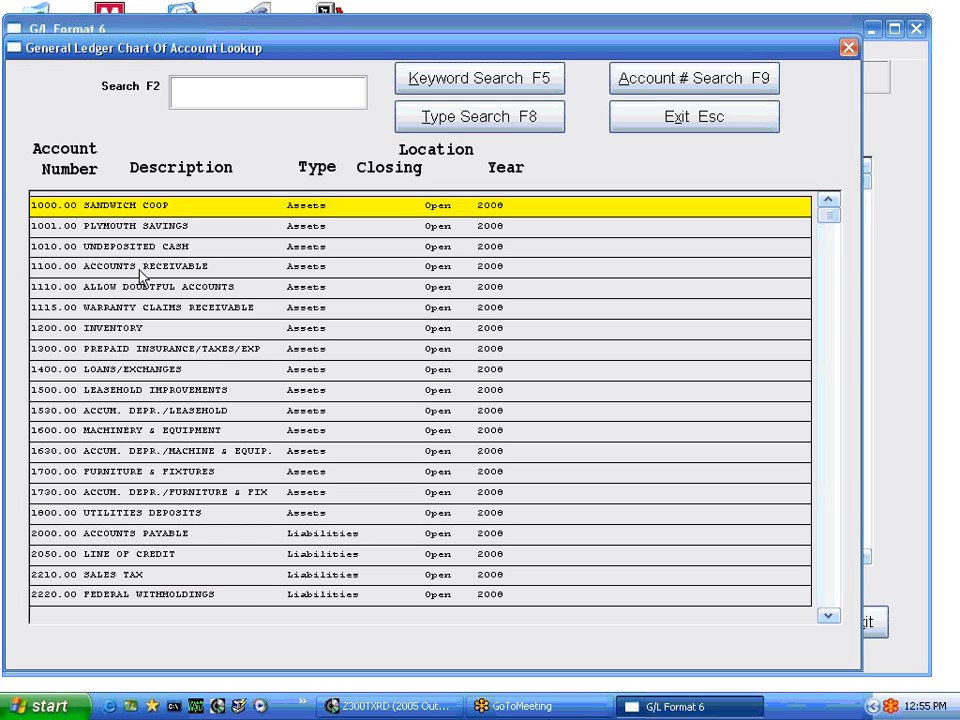
pyautogui.doubleClick(140, 413)
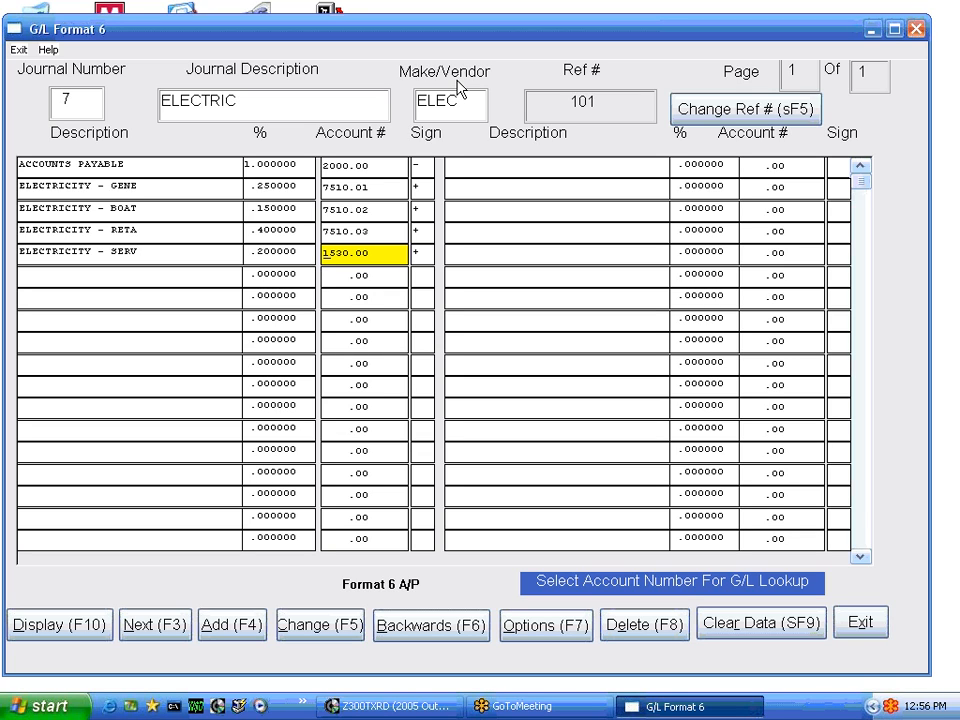
pyautogui.click(320, 626)
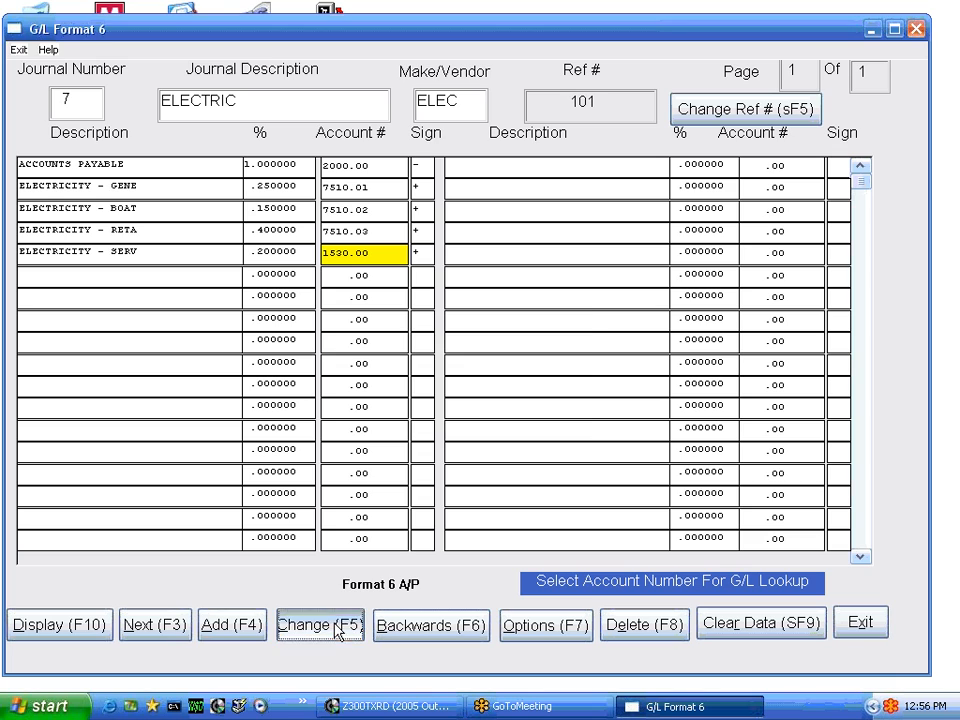
# Step: Confirm saving the change to the ELECTRIC journal
pyautogui.click(445, 409)
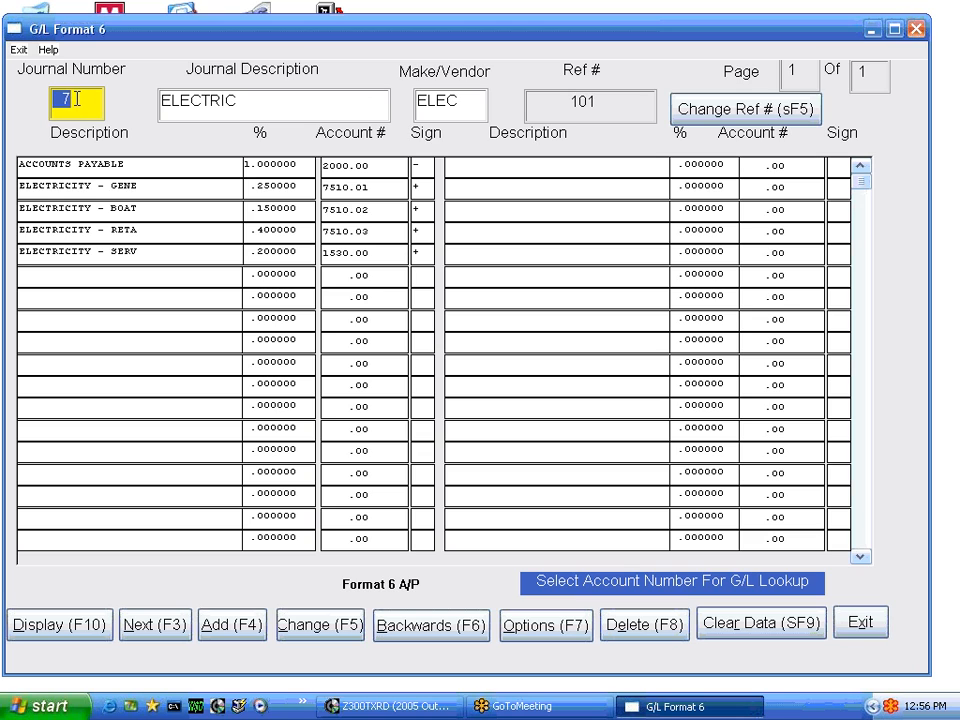
pyautogui.click(233, 101)
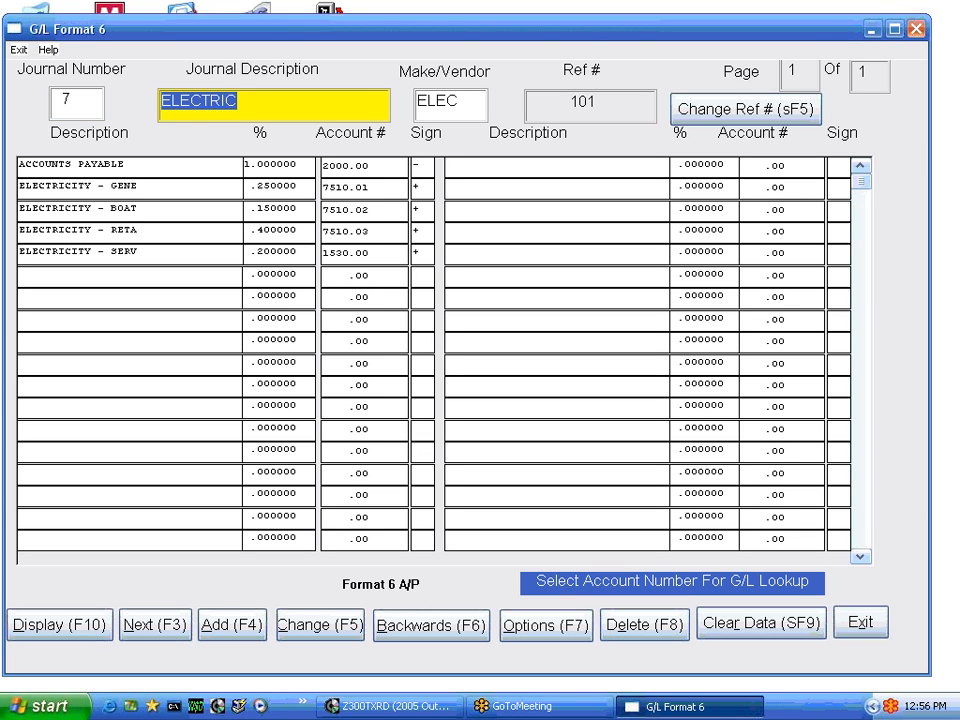
pyautogui.write('N EW')
pyautogui.press('Tab')
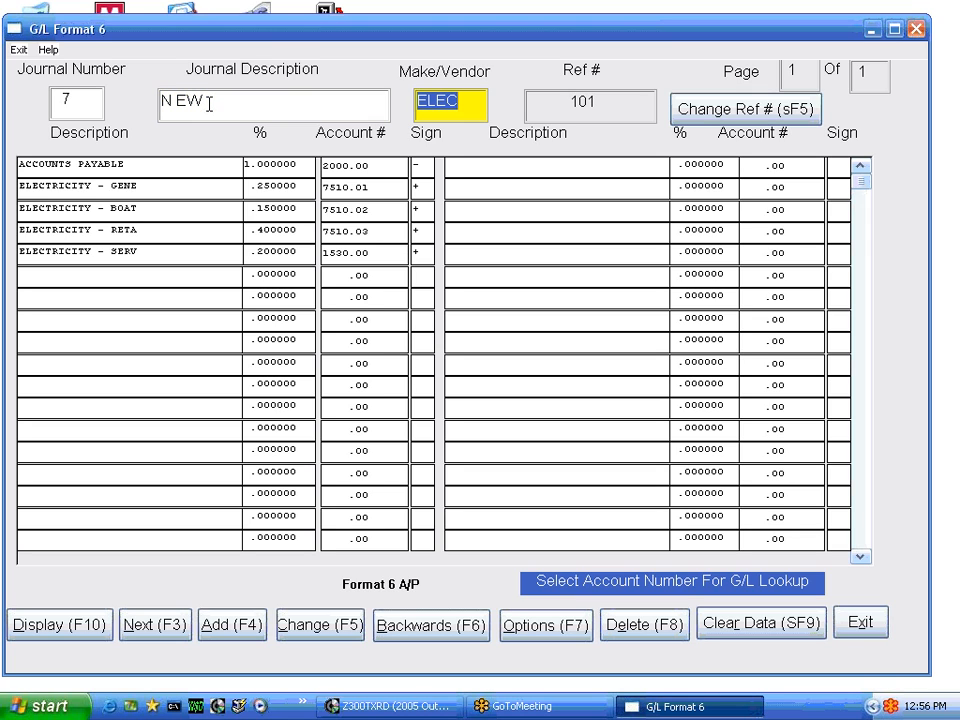
pyautogui.write('NEW')
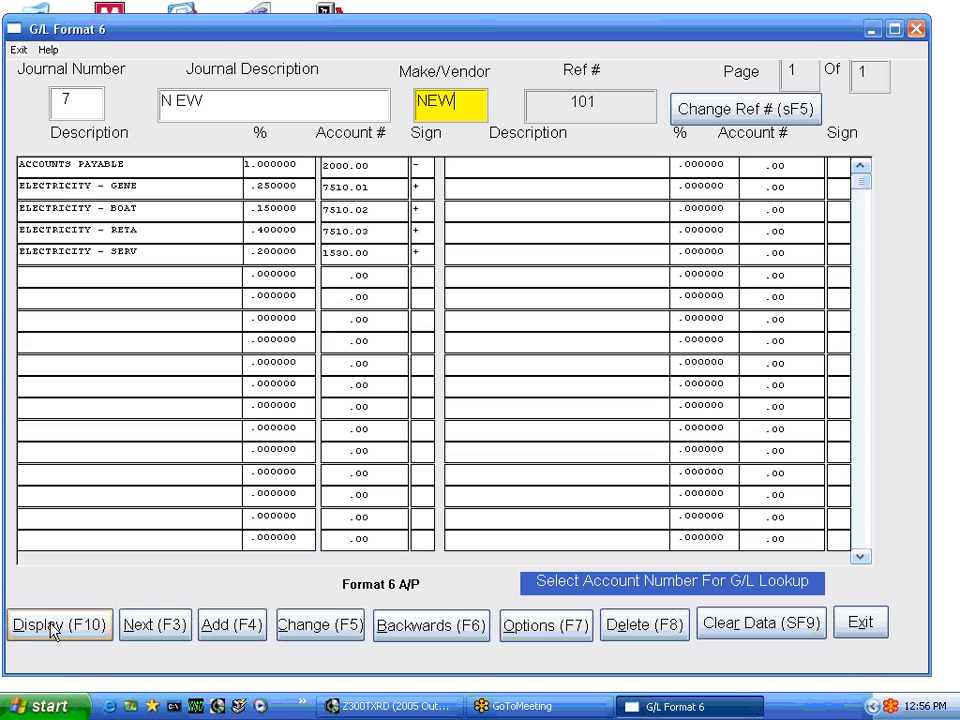
pyautogui.click(88, 637)
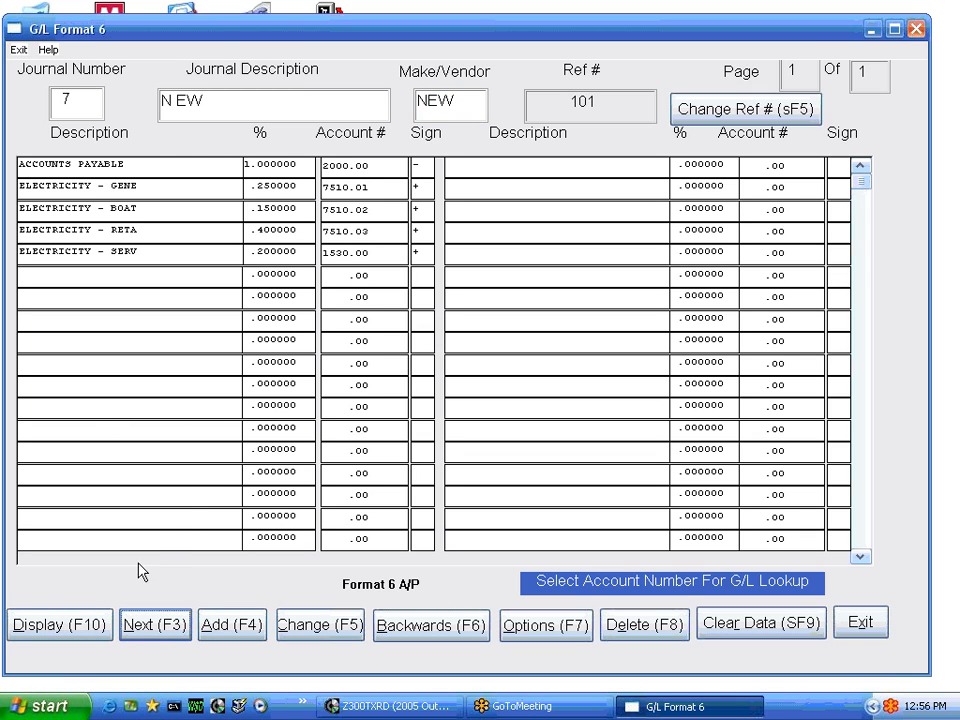
pyautogui.click(165, 164)
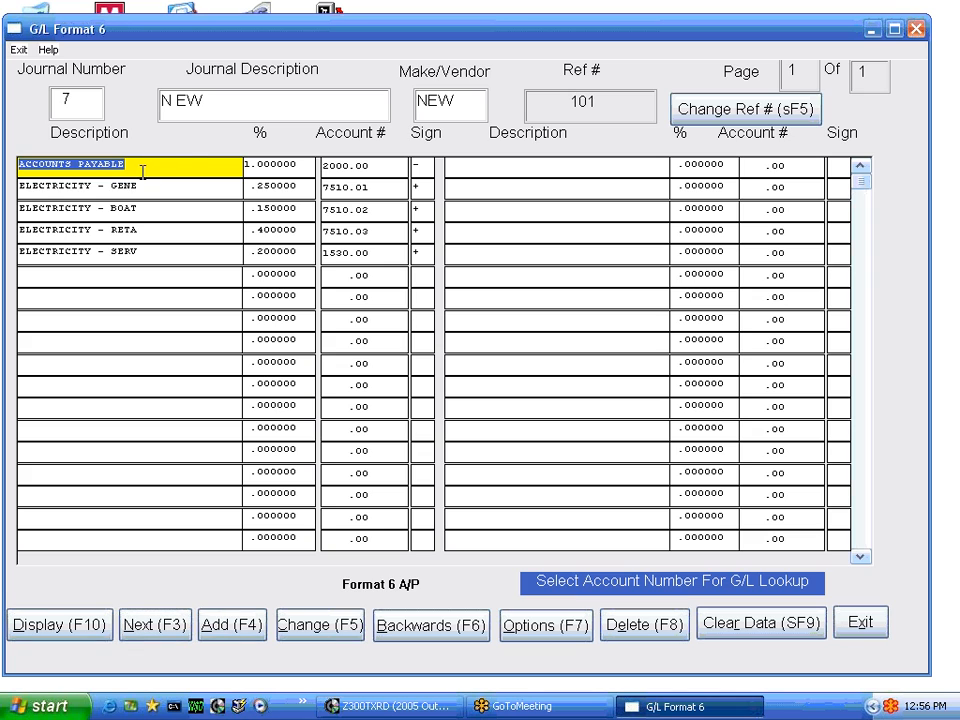
# Step: Clear the form and head a new journal with number 7, description NEW CODE and make/vendor NEW
pyautogui.click(776, 632)
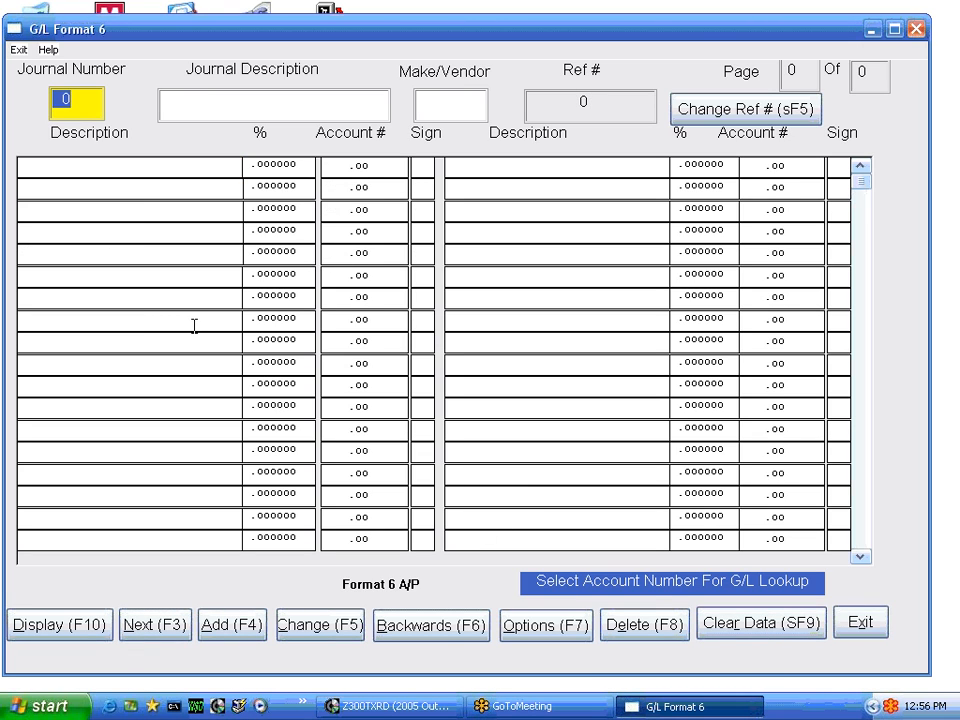
pyautogui.write('7')
pyautogui.press('Tab')
pyautogui.write('NEW')
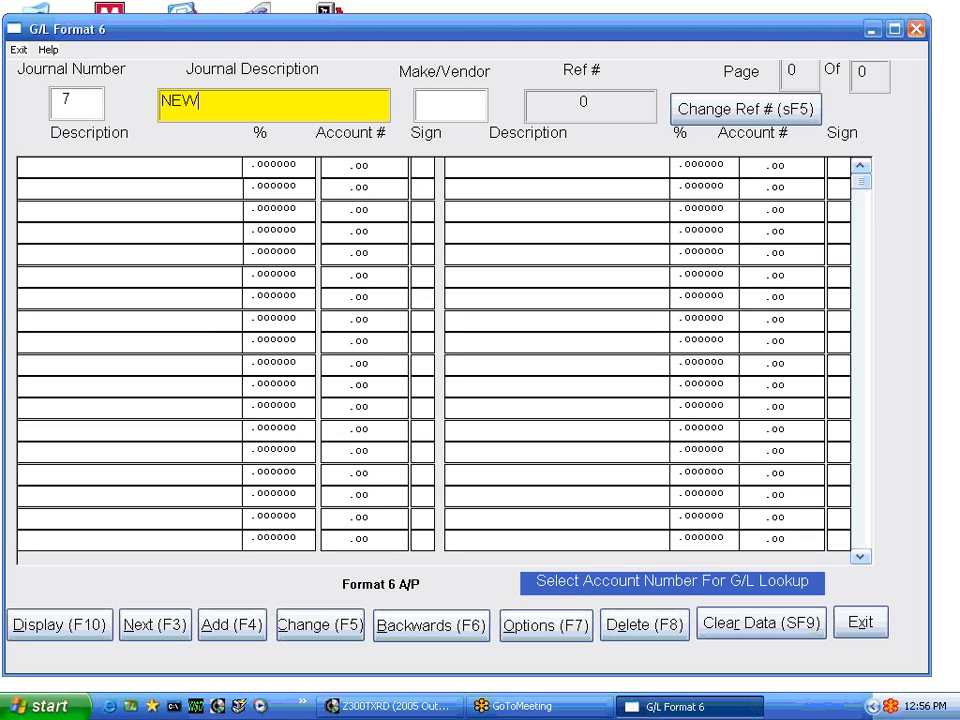
pyautogui.write(' CODE')
pyautogui.press('Tab')
pyautogui.write('NEW')
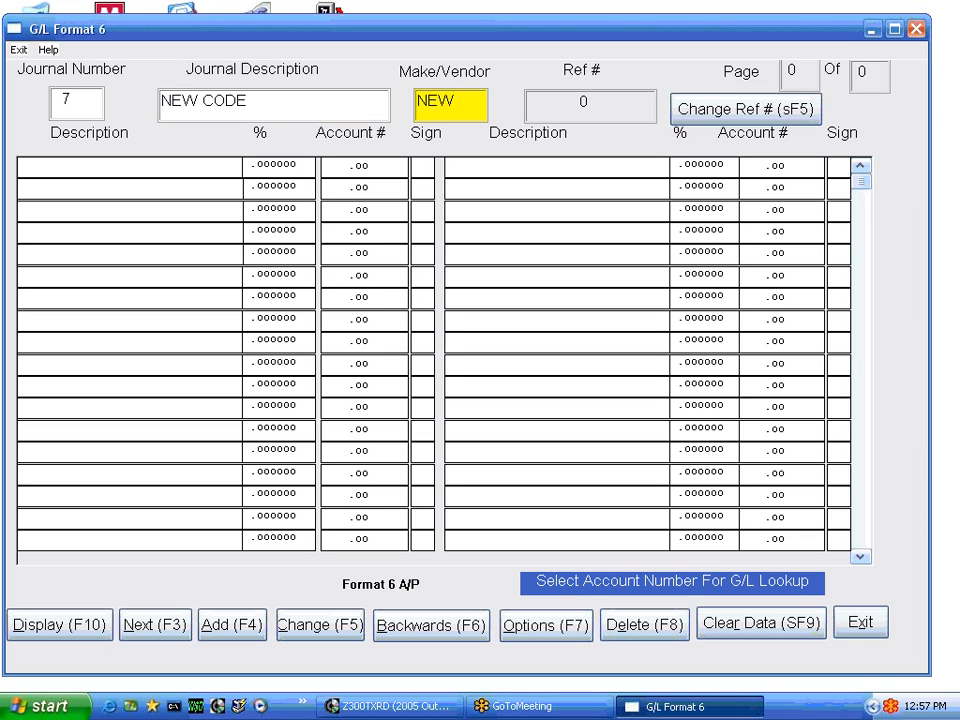
pyautogui.press('Tab')
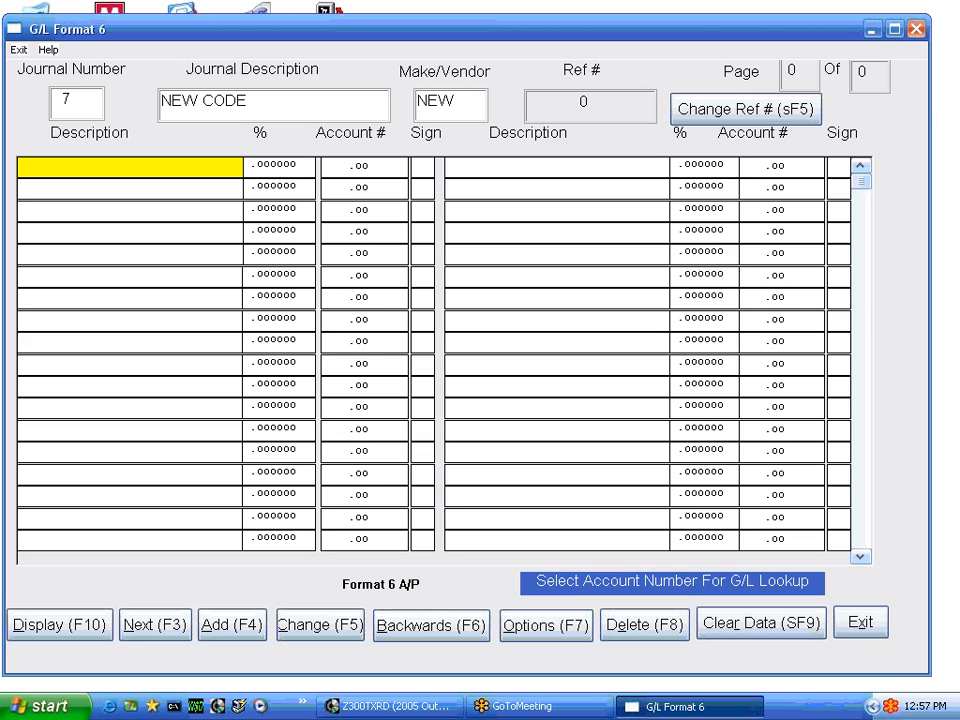
# Step: Fill in the first distribution line as A/P OR CASH with percentage 1, account 2000 and a minus sign
pyautogui.write('A/P OR CASH')
pyautogui.press('Tab')
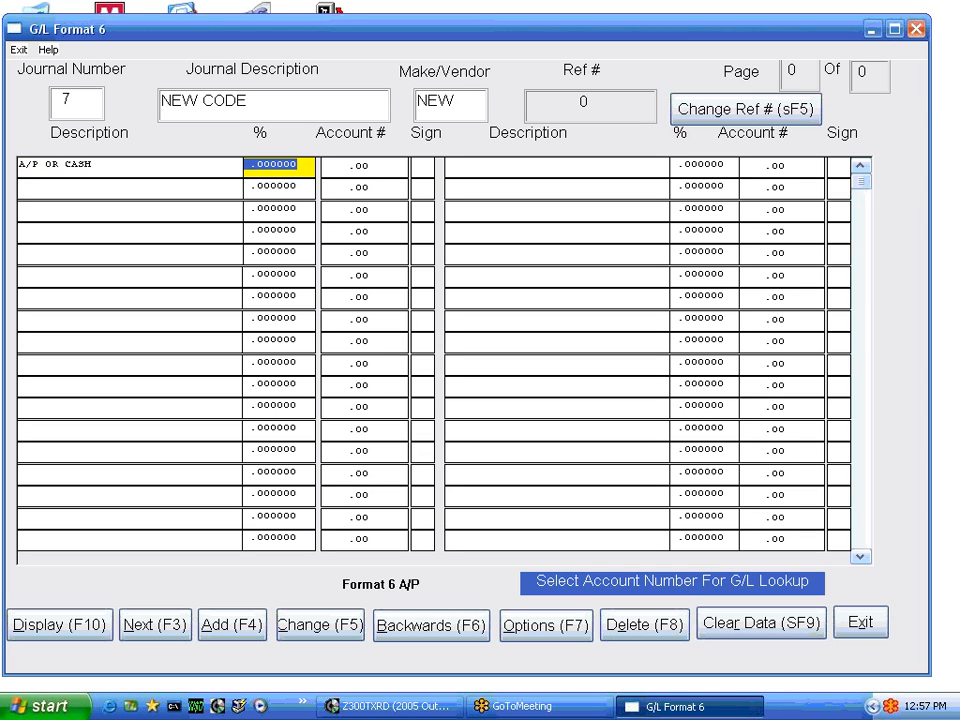
pyautogui.write('1')
pyautogui.press('Tab')
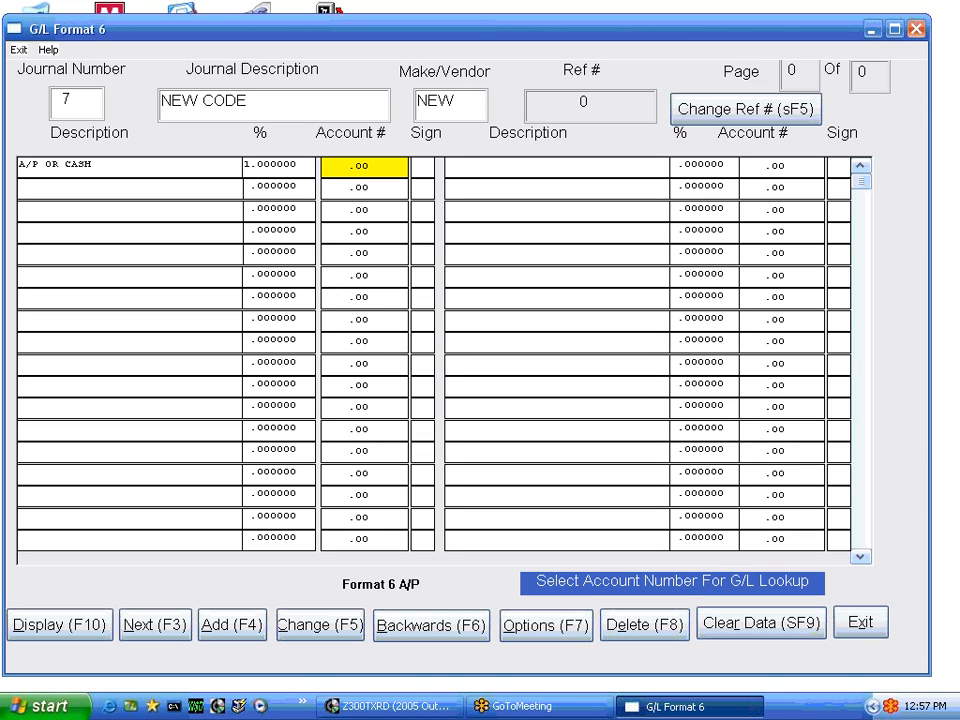
pyautogui.write('2000')
pyautogui.press('Return')
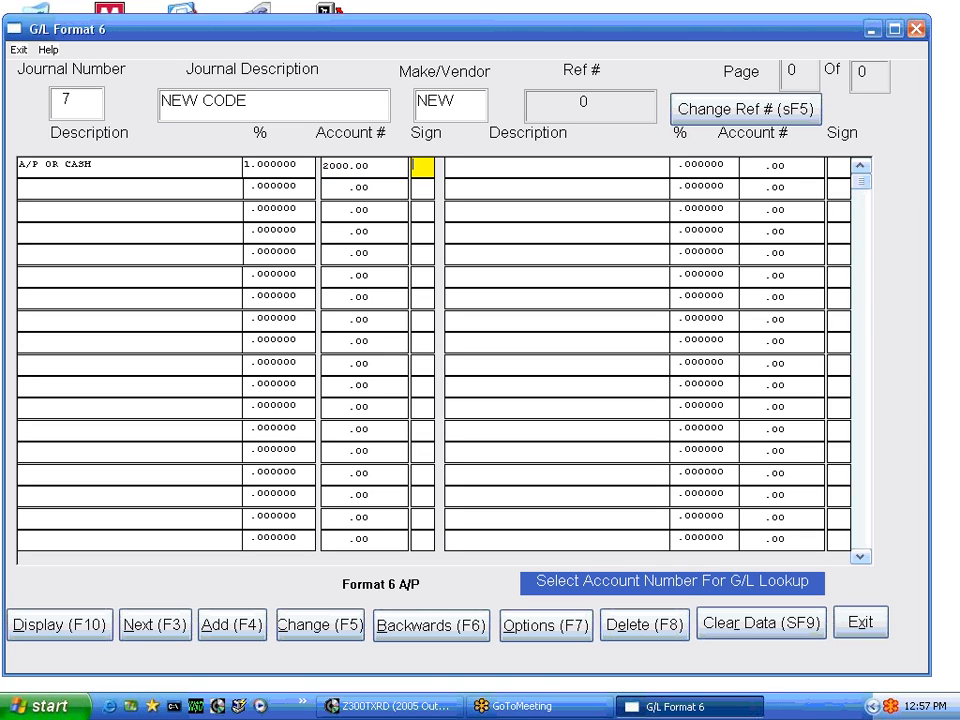
pyautogui.write('-')
# Step: Start the second distribution line with the description PAERTS and a percentage of .25
pyautogui.press('Tab')
pyautogui.press('Tab')
pyautogui.press('Tab')
pyautogui.press('Tab')
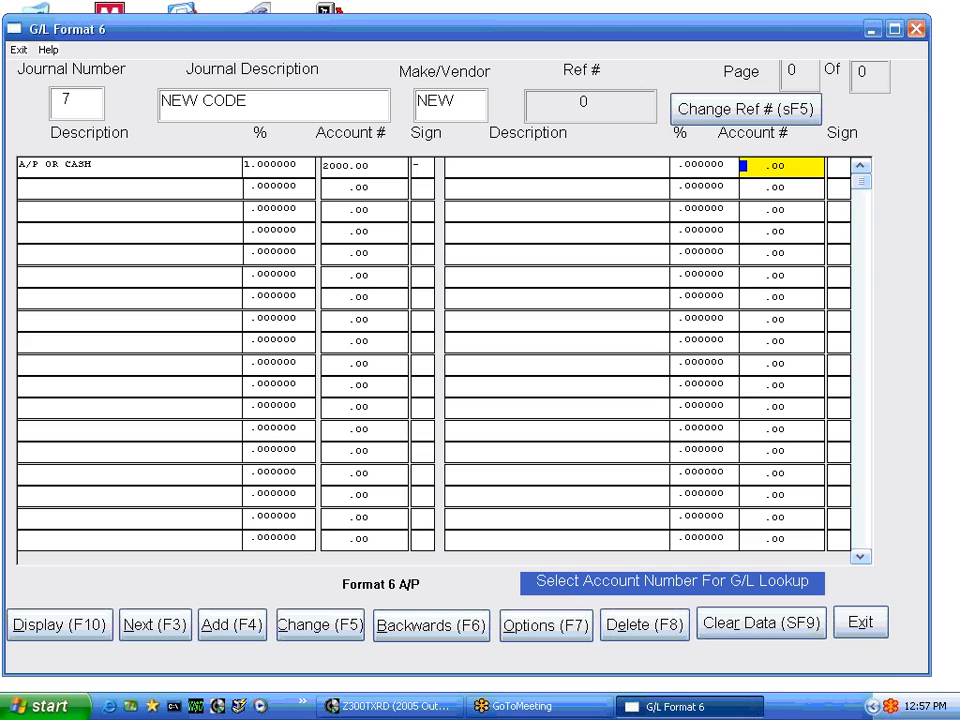
pyautogui.press('Tab')
pyautogui.press('Down')
pyautogui.press('Down')
pyautogui.press('Down')
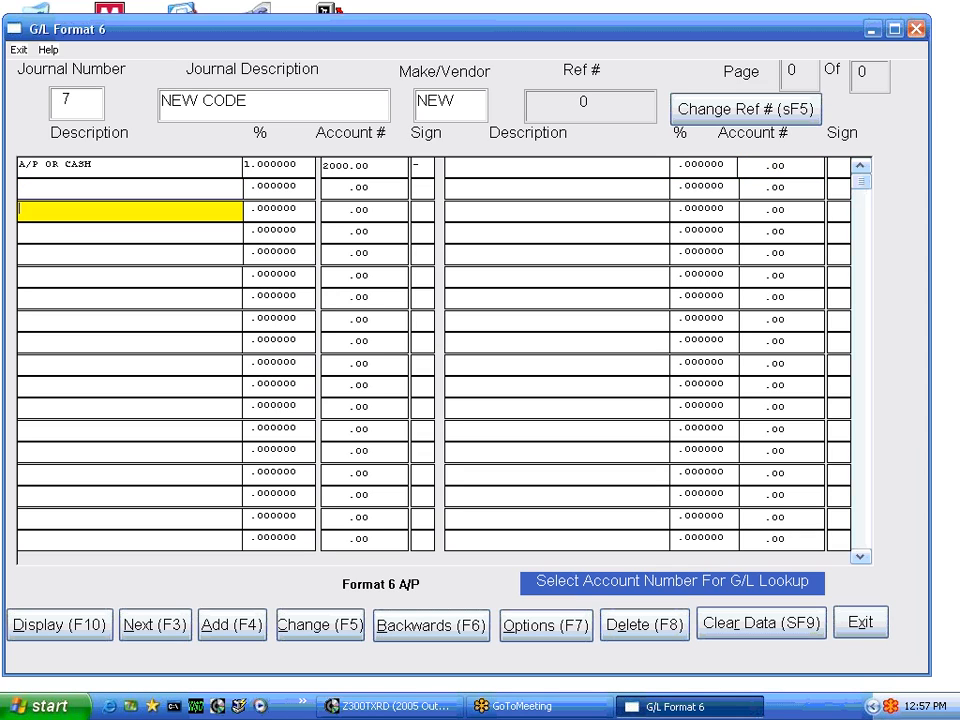
pyautogui.press('Down')
pyautogui.press('Down')
pyautogui.press('Down')
pyautogui.press('Up')
pyautogui.press('Up')
pyautogui.press('Up')
pyautogui.press('Up')
pyautogui.press('Up')
pyautogui.press('Up')
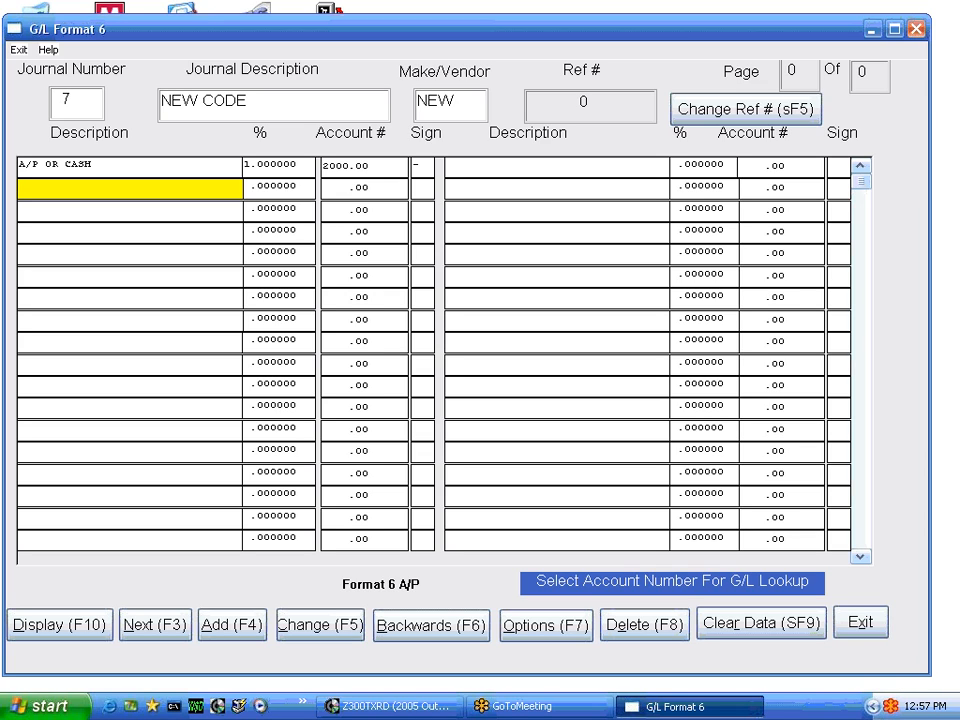
pyautogui.write('PAERTS')
pyautogui.press('Tab')
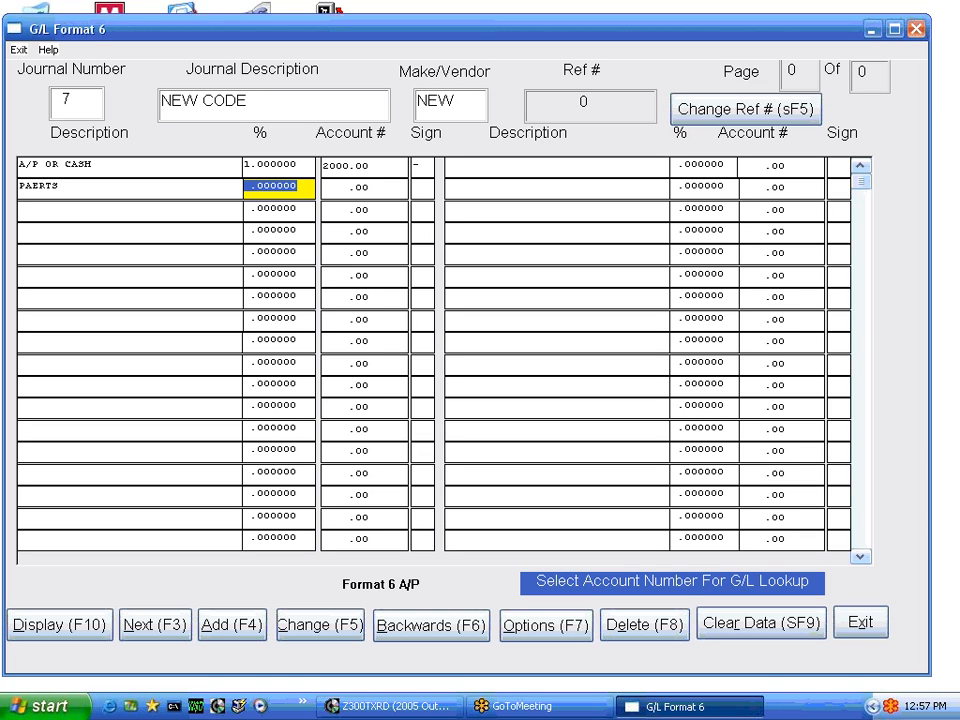
pyautogui.write('.25')
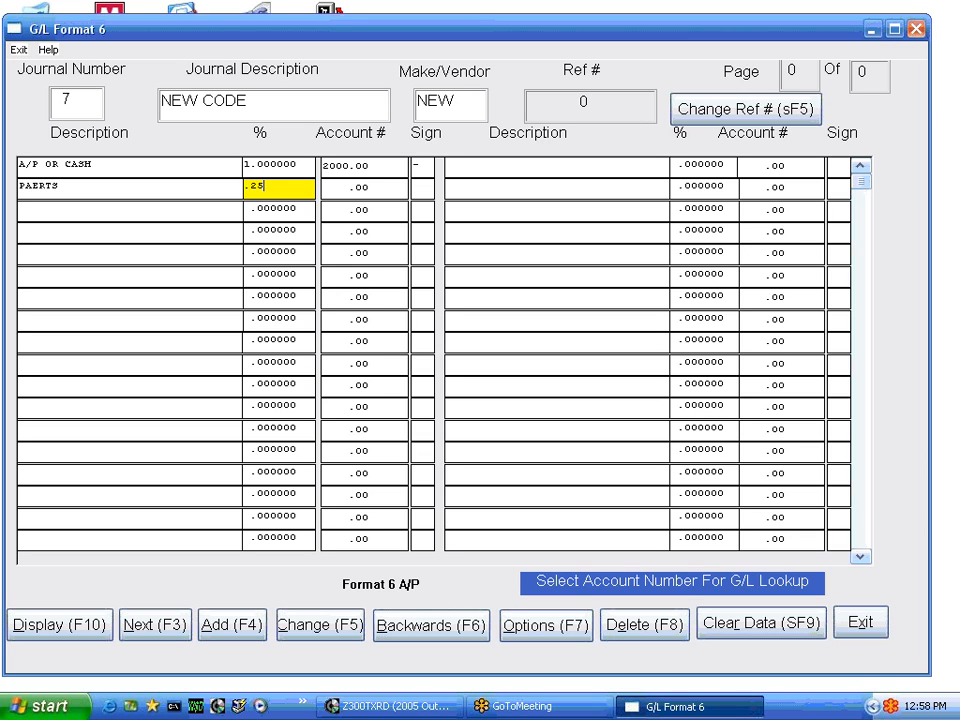
# Step: Assign account 7300.01 from the chart of accounts to the PAERTS line
pyautogui.press('Tab')
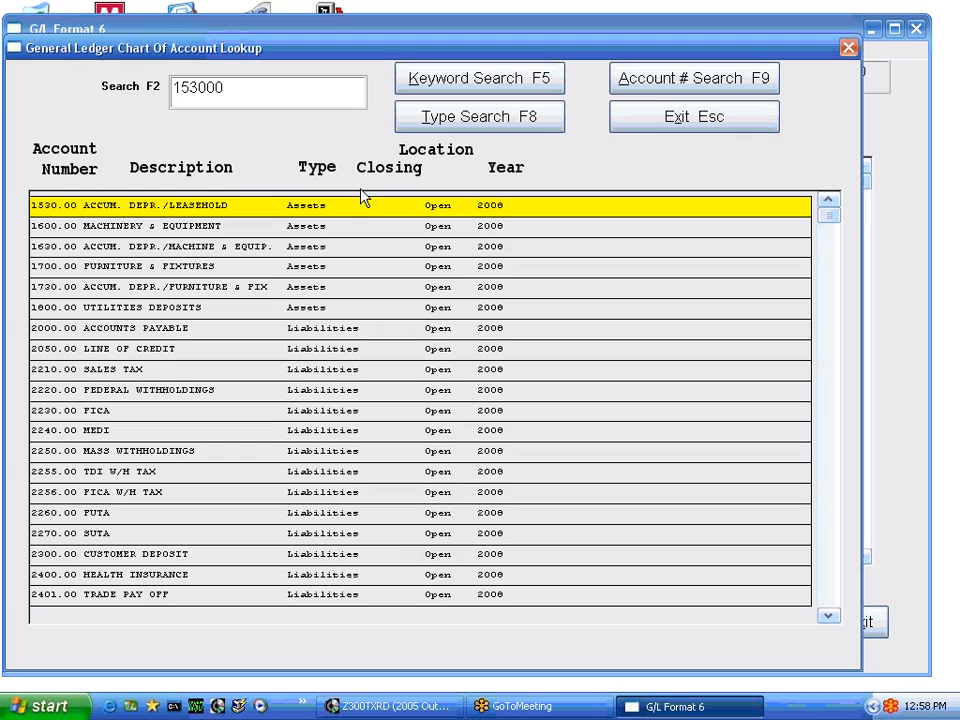
pyautogui.doubleClick(361, 192)
pyautogui.click(217, 87)
pyautogui.press('BackSpace')
pyautogui.scroll(-20, 412, 380)
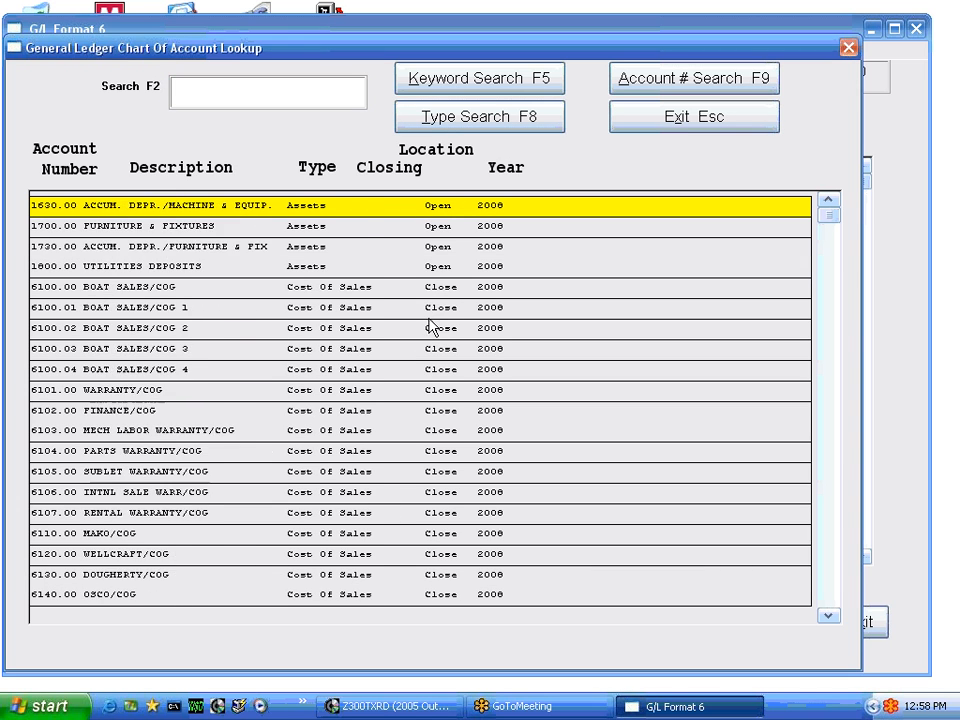
pyautogui.press('Down')
pyautogui.press('Down')
pyautogui.press('Down')
pyautogui.press('Down')
pyautogui.press('Down')
pyautogui.press('Down')
pyautogui.press('Down')
pyautogui.press('Down')
pyautogui.press('Down')
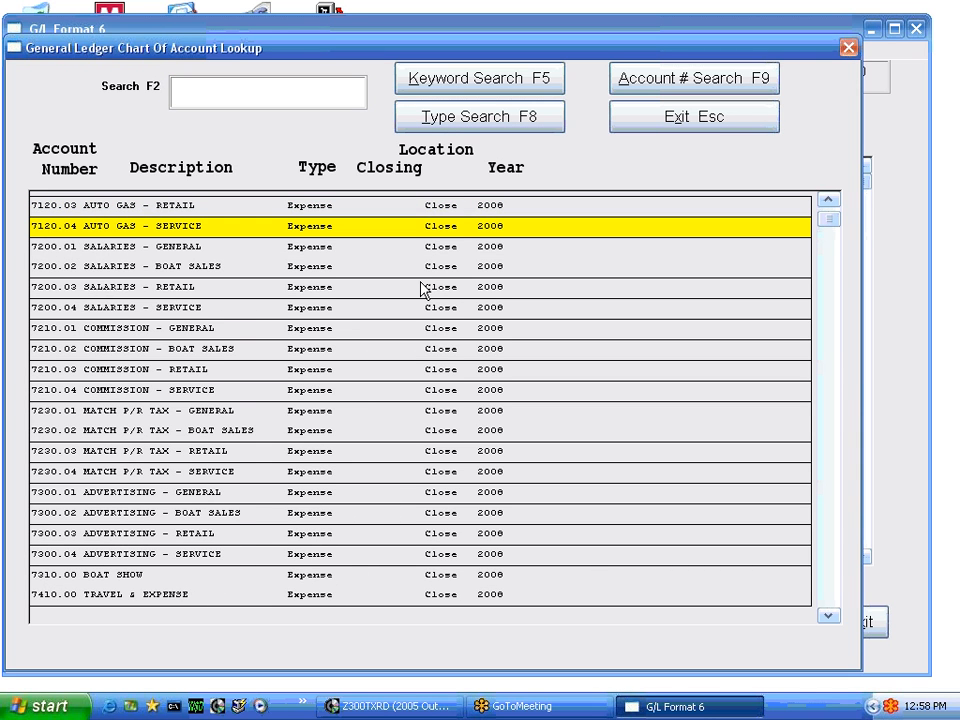
pyautogui.press('Down')
pyautogui.press('Down')
pyautogui.press('Down')
pyautogui.press('Down')
pyautogui.press('Down')
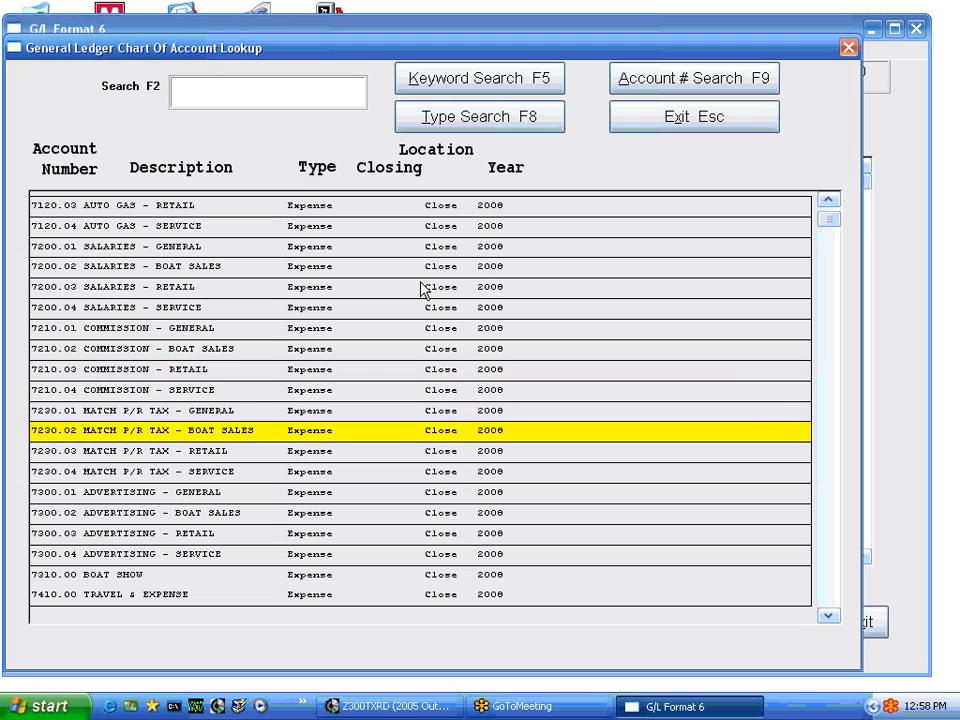
pyautogui.press('Return')
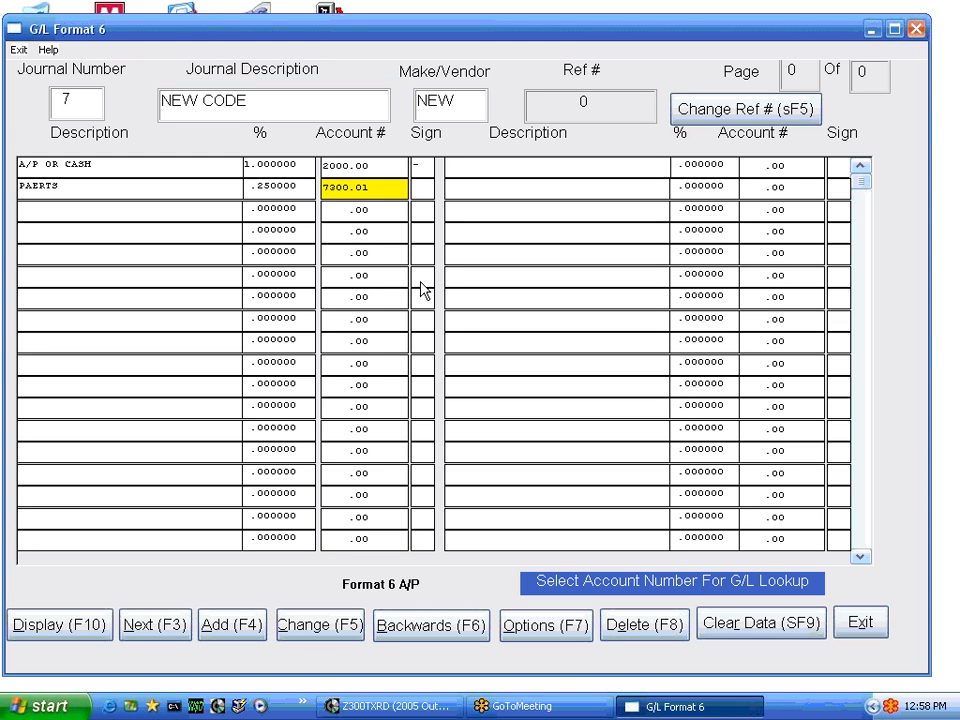
# Step: Add the NEW CODE journal with its two distribution lines to the file
pyautogui.click(76, 210)
pyautogui.click(62, 238)
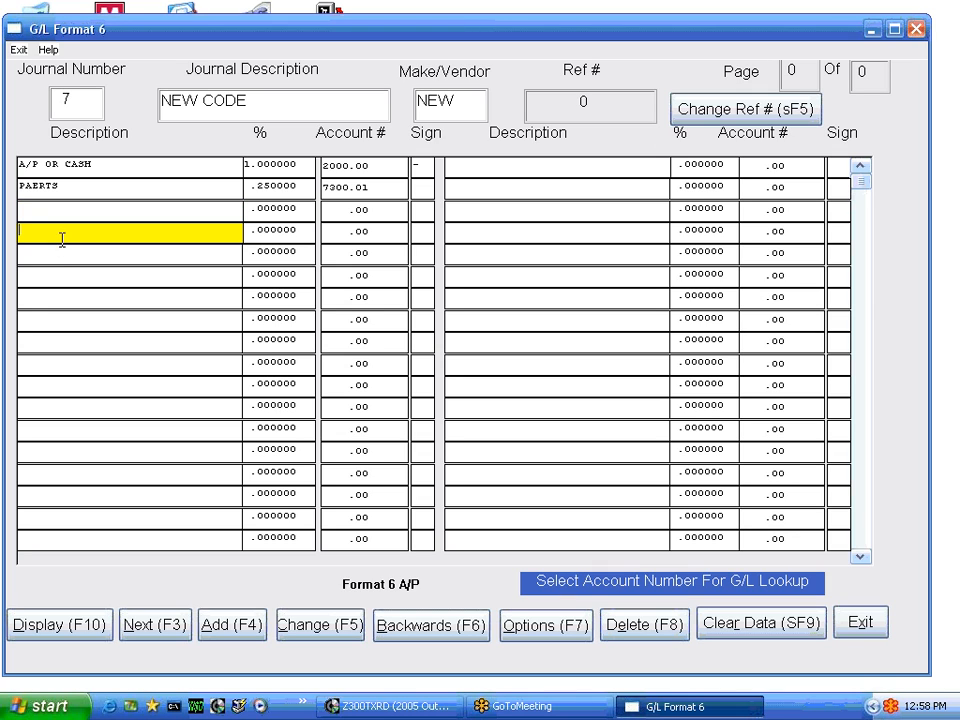
pyautogui.click(62, 256)
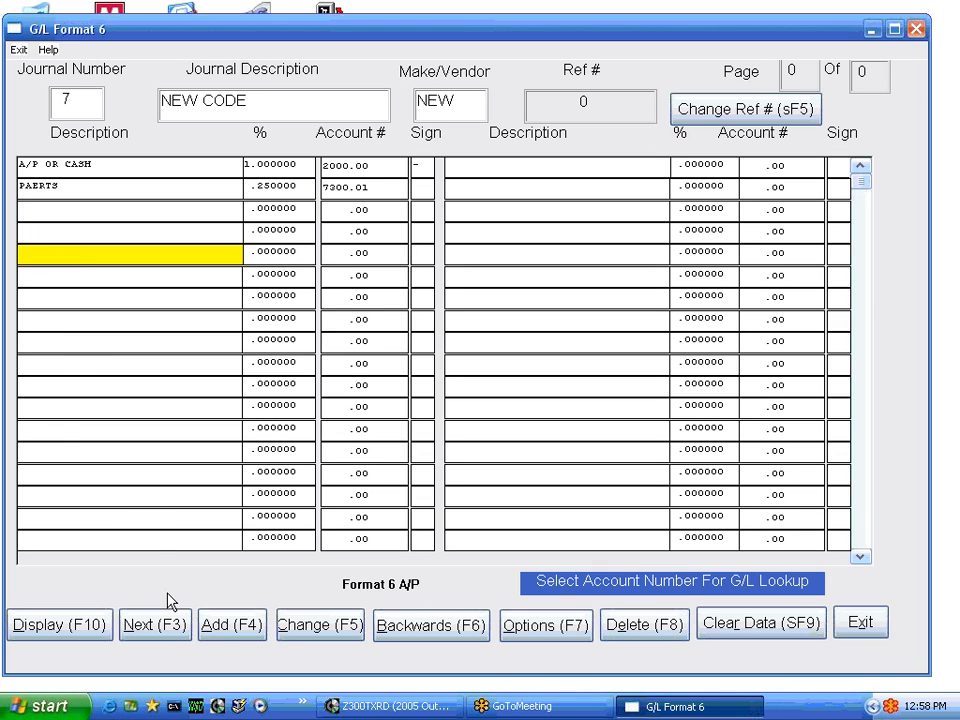
pyautogui.click(234, 630)
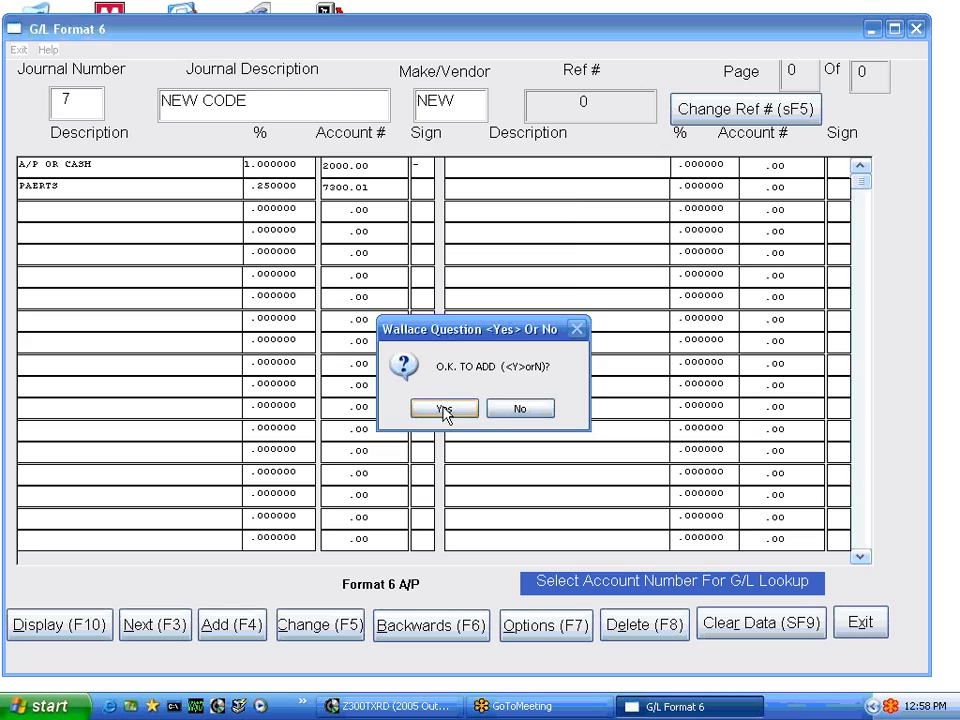
pyautogui.click(443, 409)
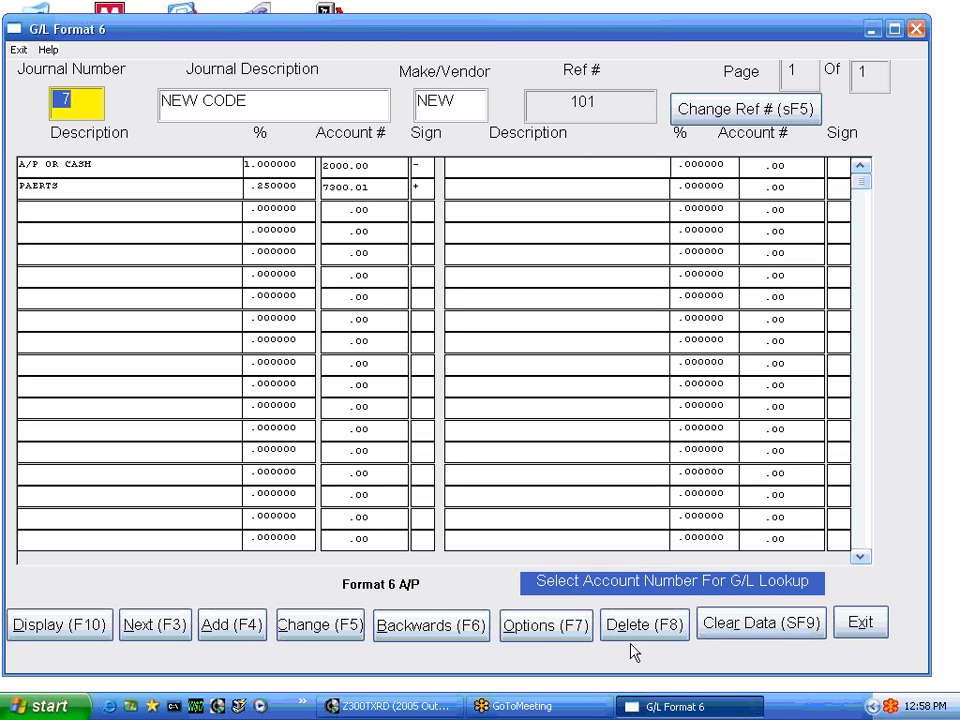
# Step: Go back to the ELECTRIC journal, return through NEW CODE, and examine the PARTS INVENTORY journal's distribution lines
pyautogui.click(431, 628)
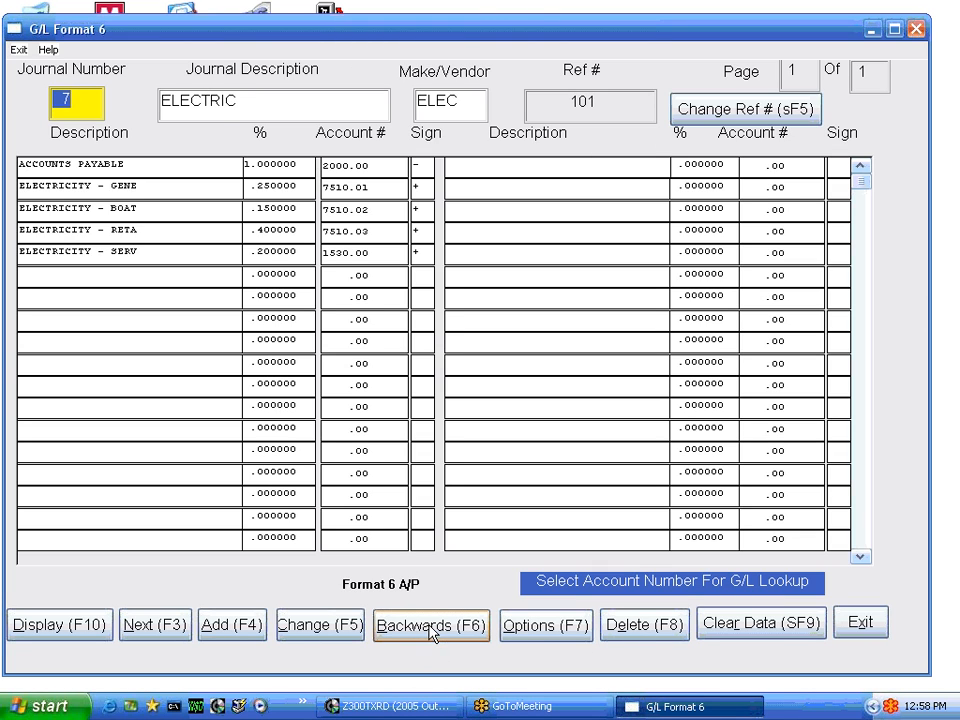
pyautogui.click(157, 627)
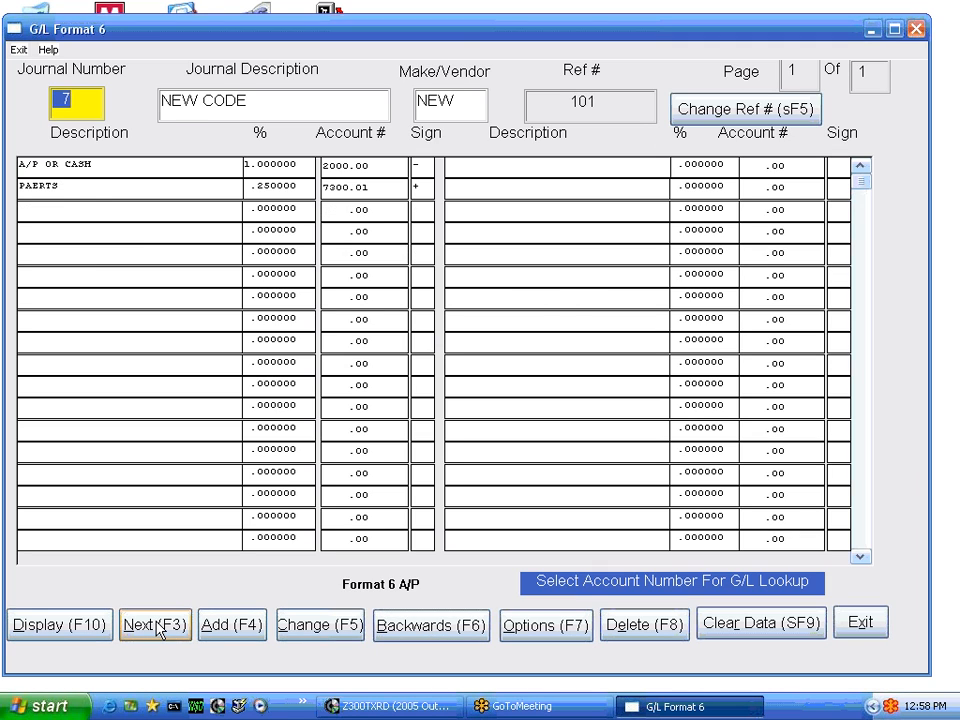
pyautogui.click(157, 627)
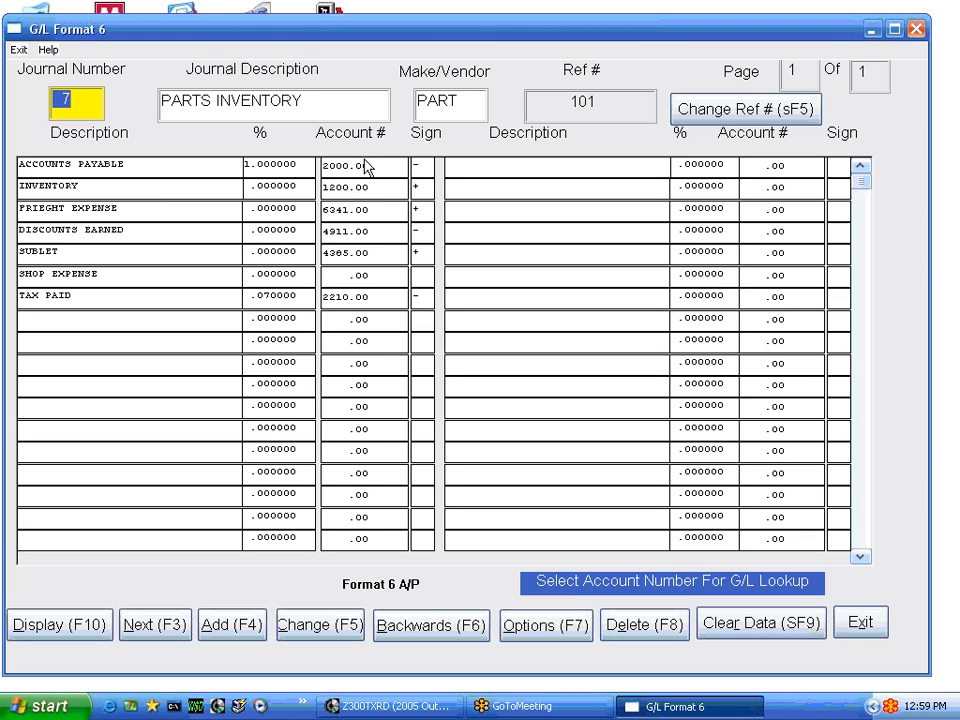
# Step: Try a percentage of 1 on the PARTS INVENTORY journal's INVENTORY line and reset it to 0
pyautogui.click(249, 187)
pyautogui.write('1.')
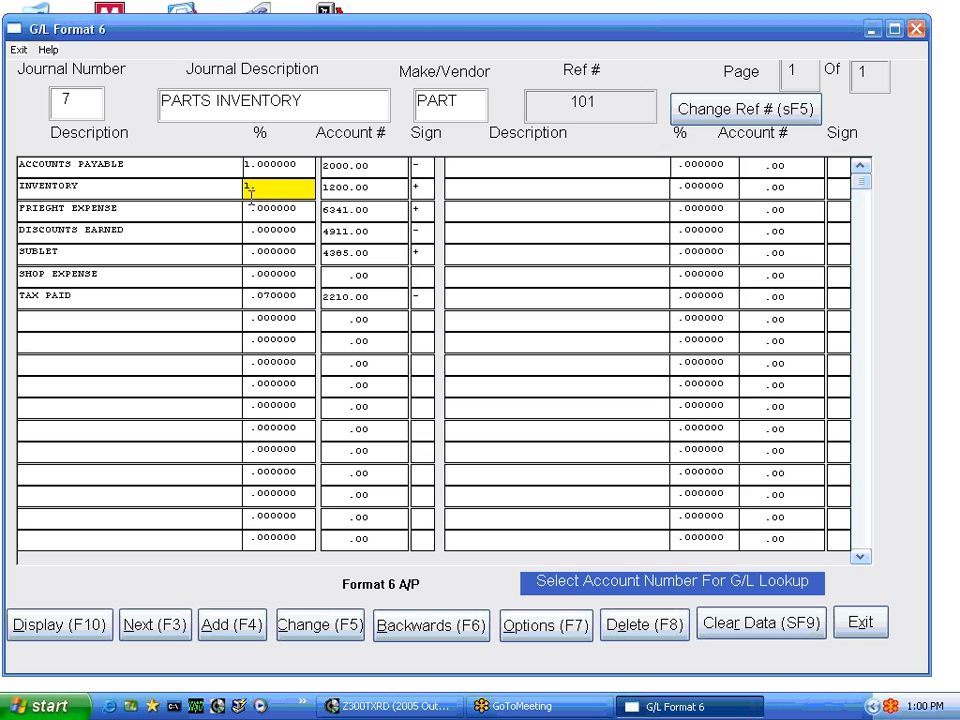
pyautogui.moveTo(260, 187); pyautogui.dragTo(229, 190)
pyautogui.write('0')
pyautogui.press('Tab')
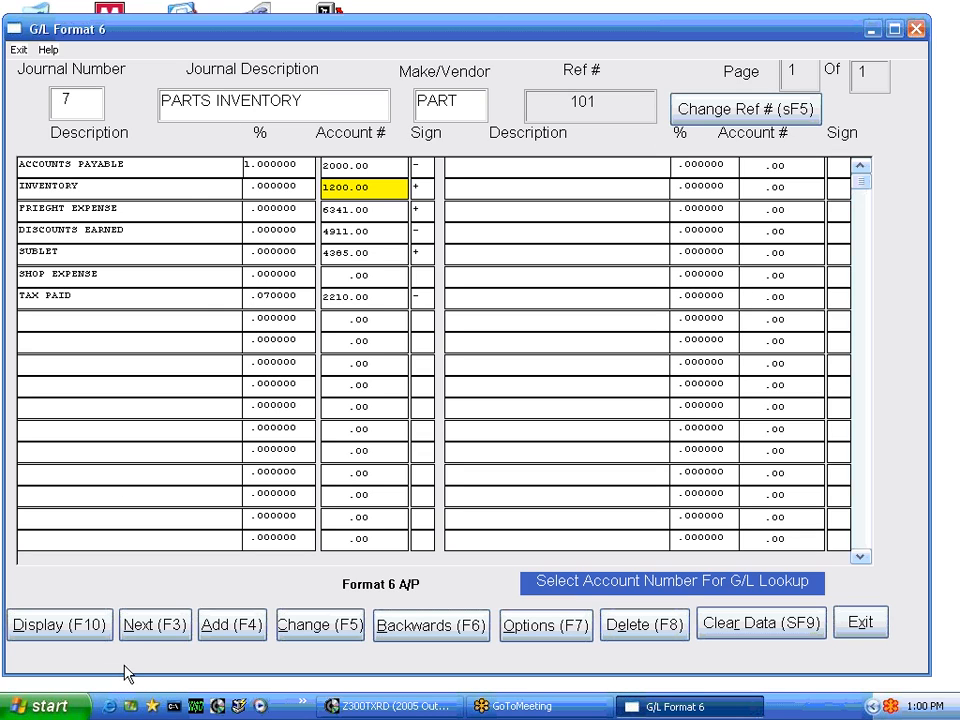
# Step: Examine the PAYROLL and UNIT TRADE journals, page past the last journal and dismiss the prompt
pyautogui.click(155, 627)
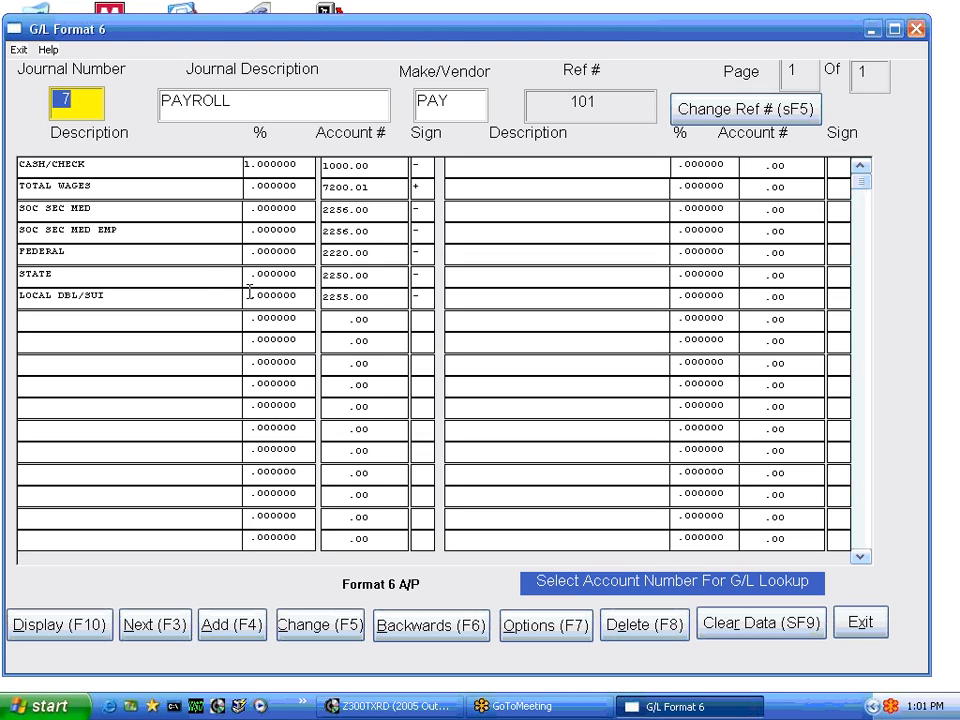
pyautogui.click(166, 627)
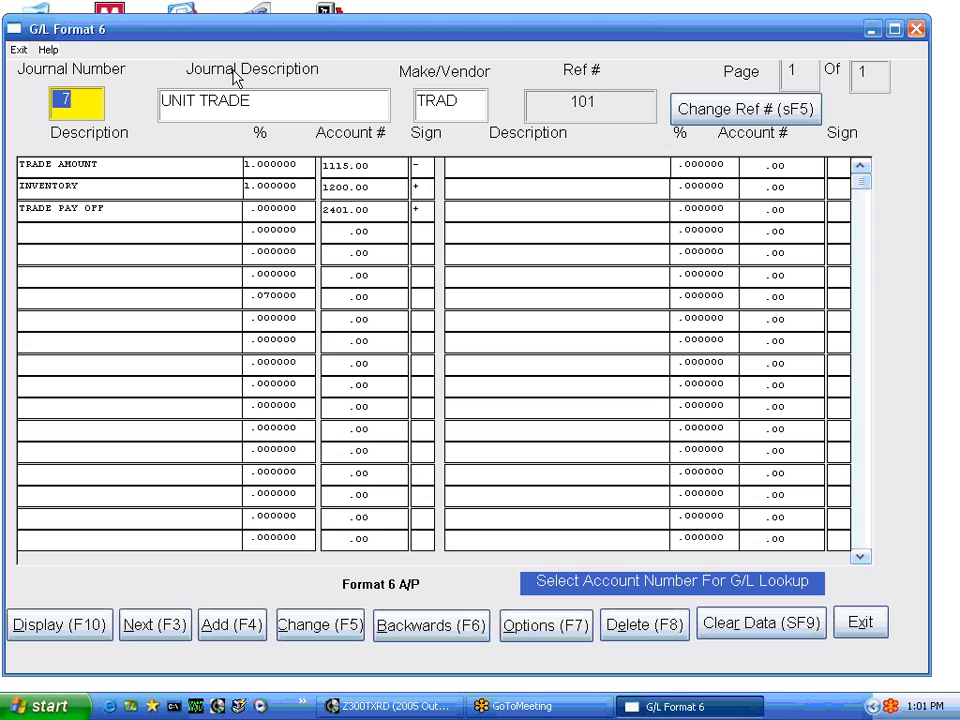
pyautogui.click(159, 630)
pyautogui.click(482, 408)
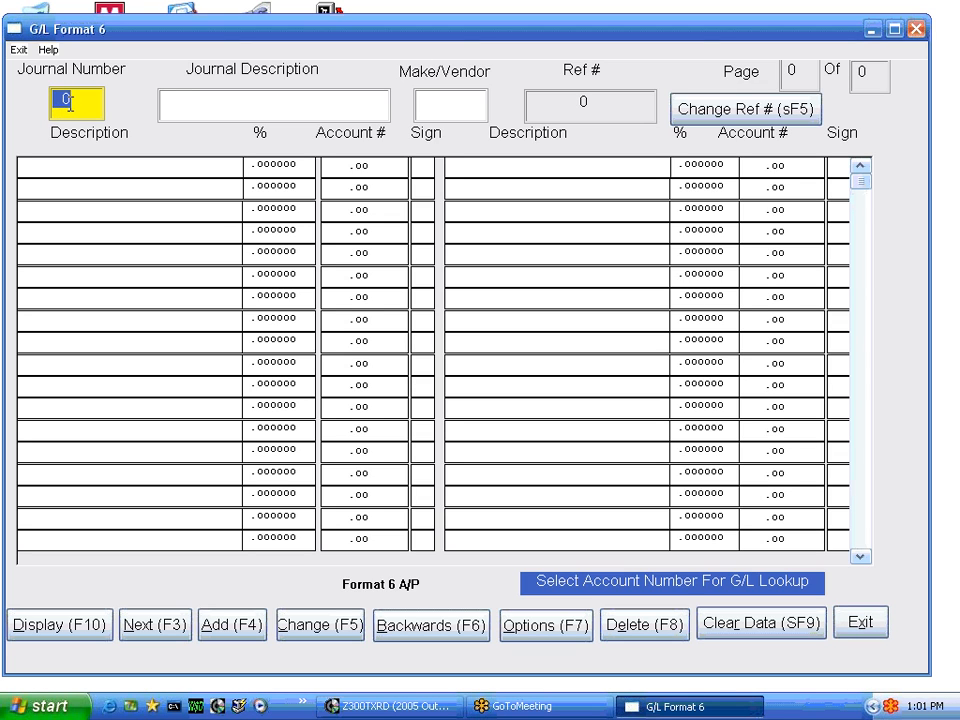
# Step: Leave the Format 6 A/P journal screen, list all journals, and examine the ACCTS PAYABLE entry and the format 06 post codes under journal 7
pyautogui.click(870, 628)
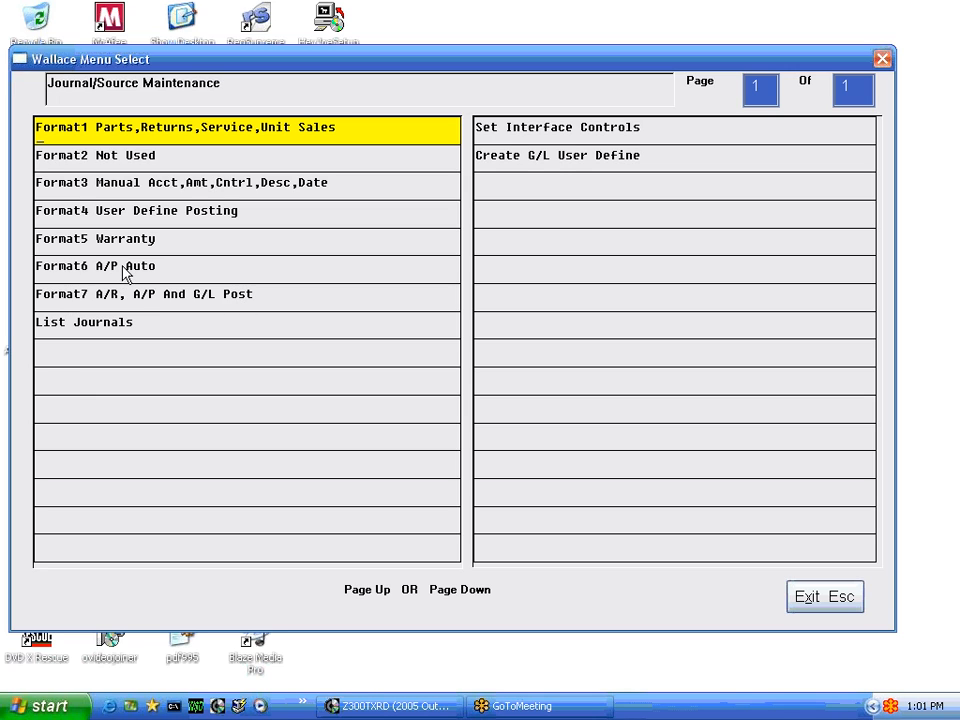
pyautogui.click(115, 325)
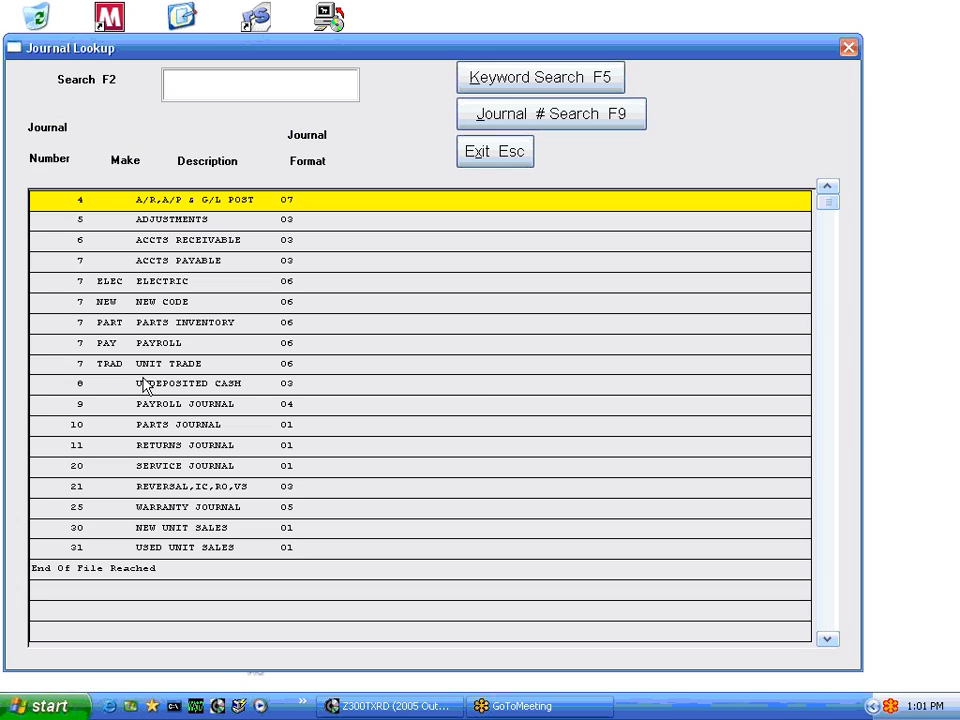
pyautogui.press('Down')
pyautogui.press('Down')
pyautogui.press('Down')
pyautogui.press('Down')
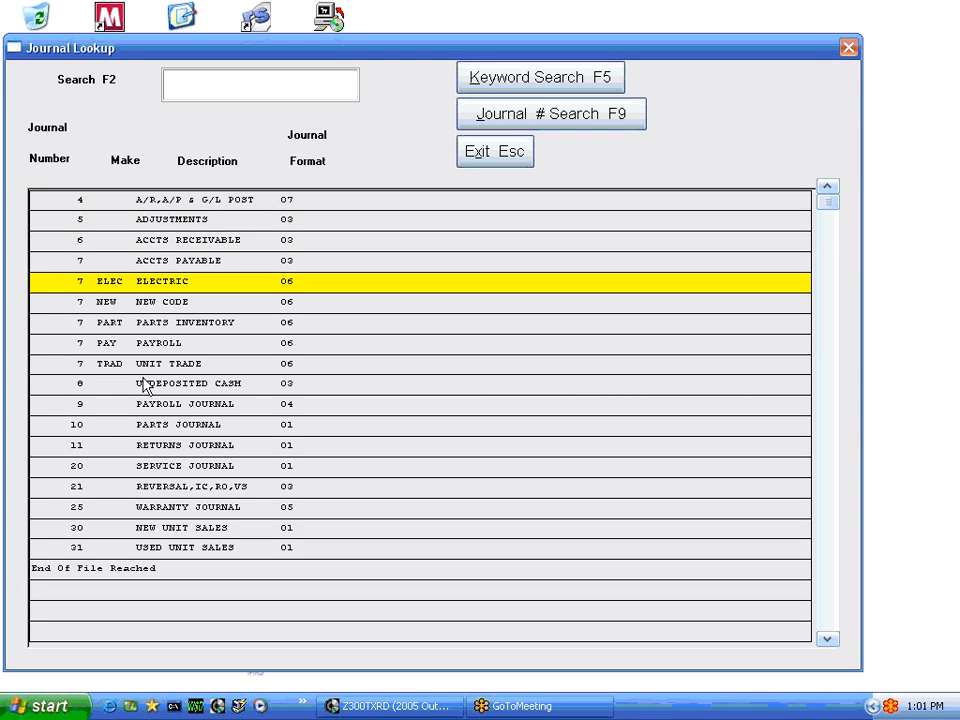
pyautogui.press('Up')
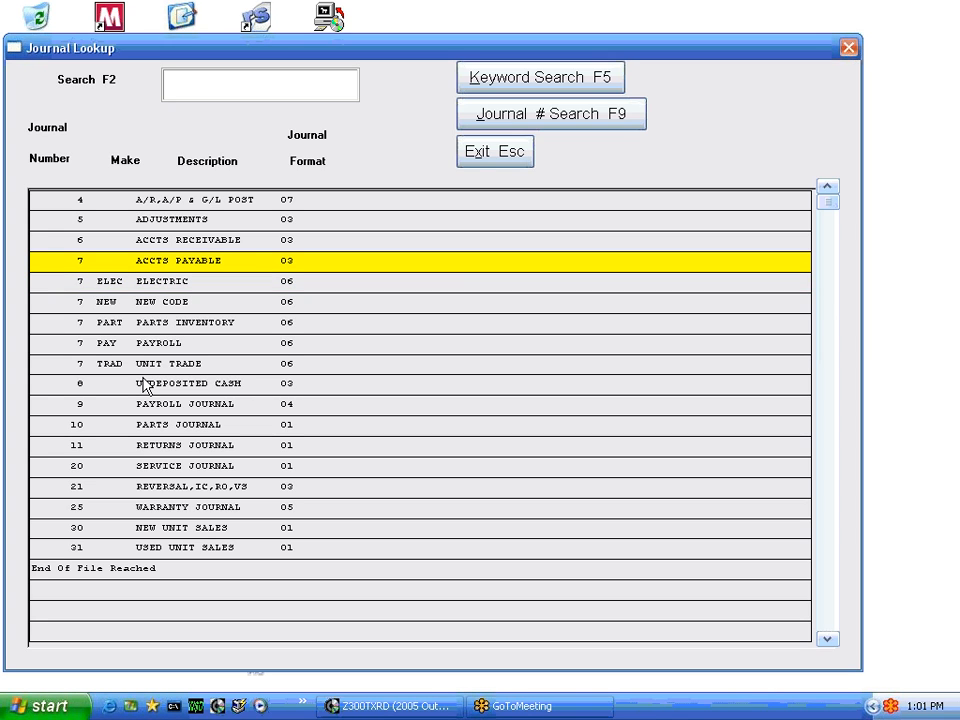
pyautogui.press('Down')
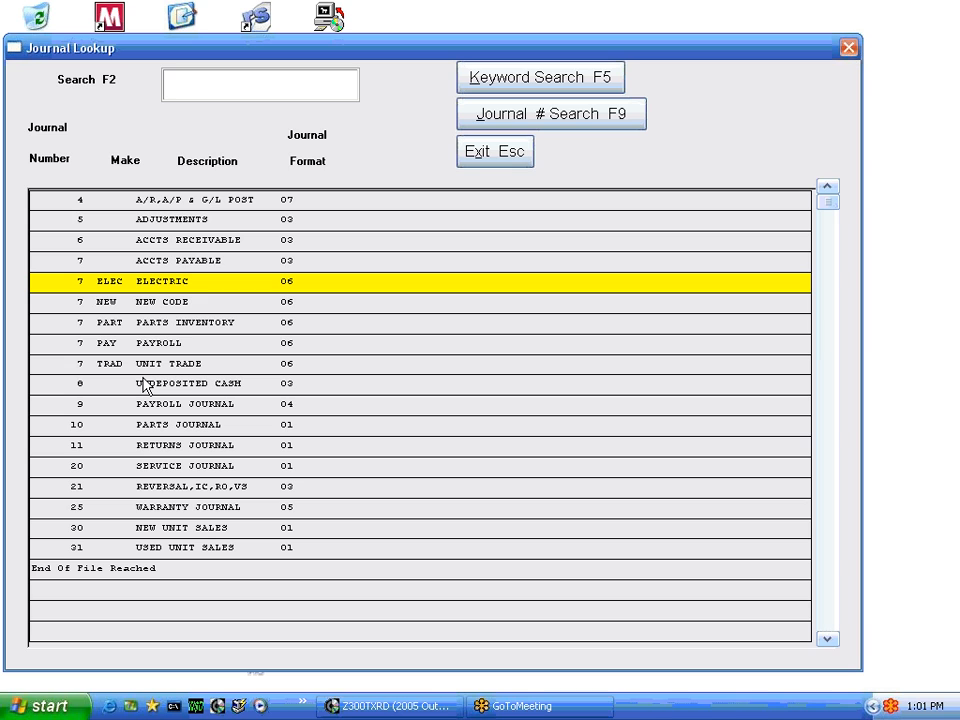
pyautogui.press('Down')
pyautogui.press('Down')
pyautogui.press('Down')
pyautogui.press('Down')
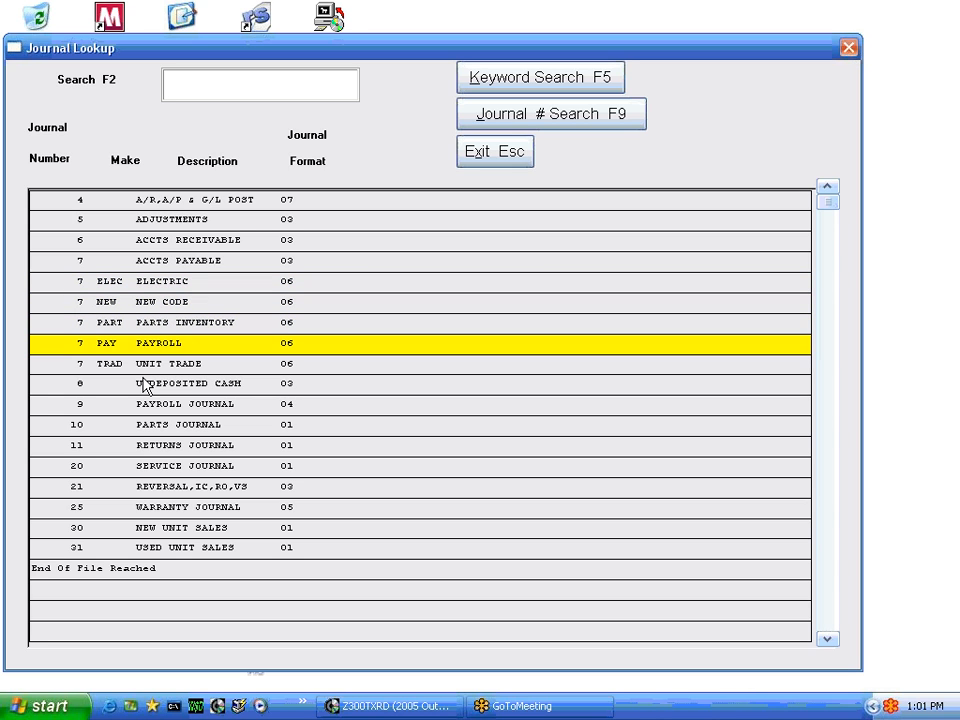
pyautogui.press('Up')
pyautogui.press('Up')
pyautogui.press('Up')
pyautogui.press('Up')
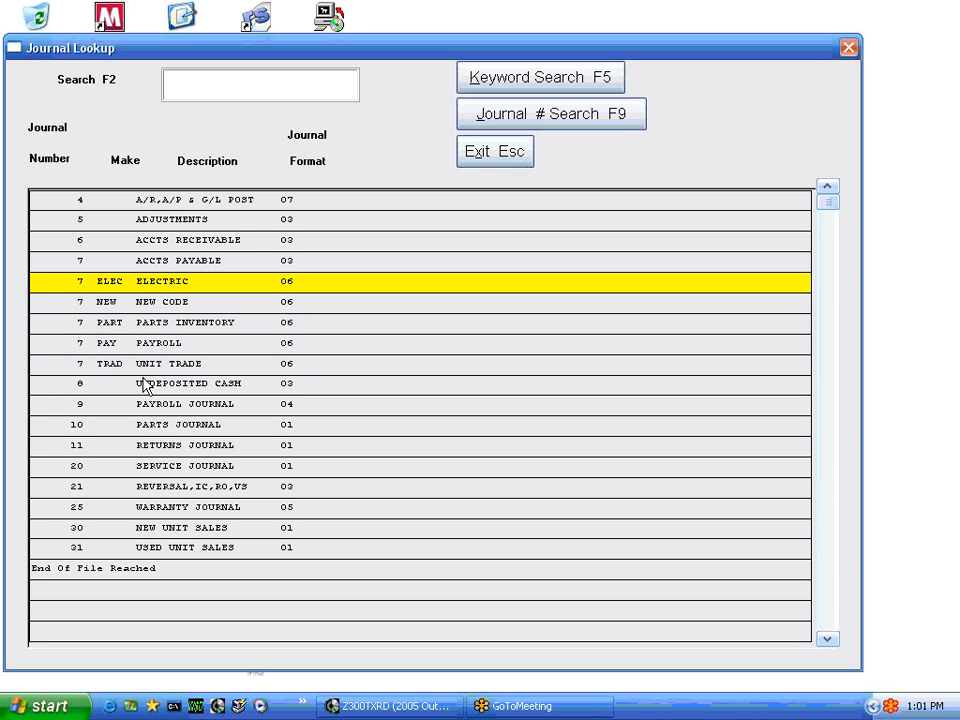
# Step: Close the journal list and leave Journal/Source Maintenance to return to the General Ledger main menu
pyautogui.click(508, 154)
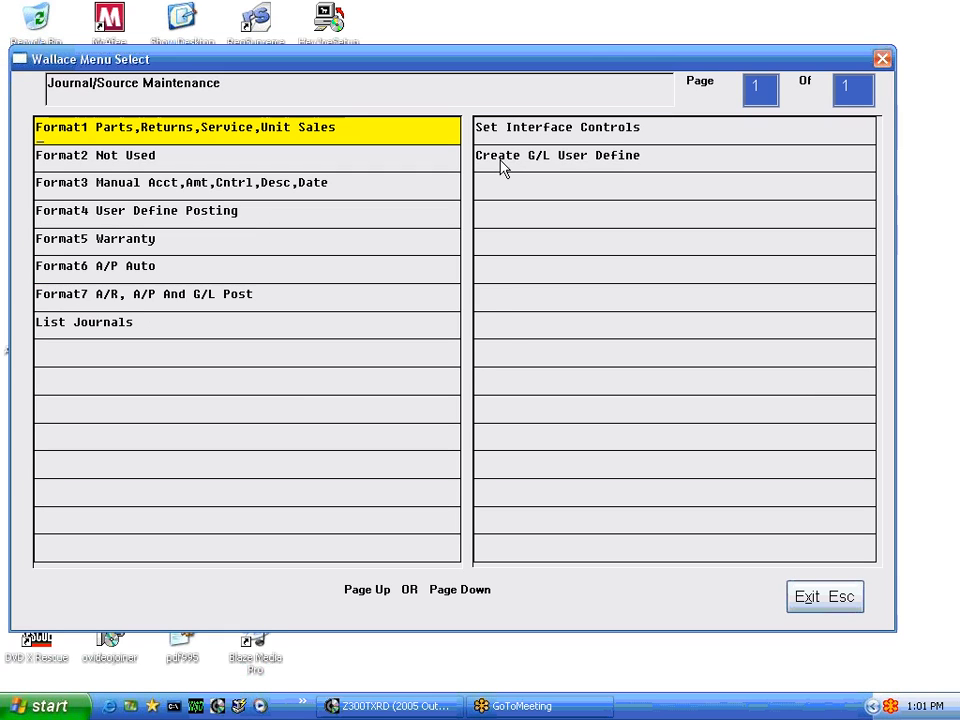
pyautogui.click(827, 598)
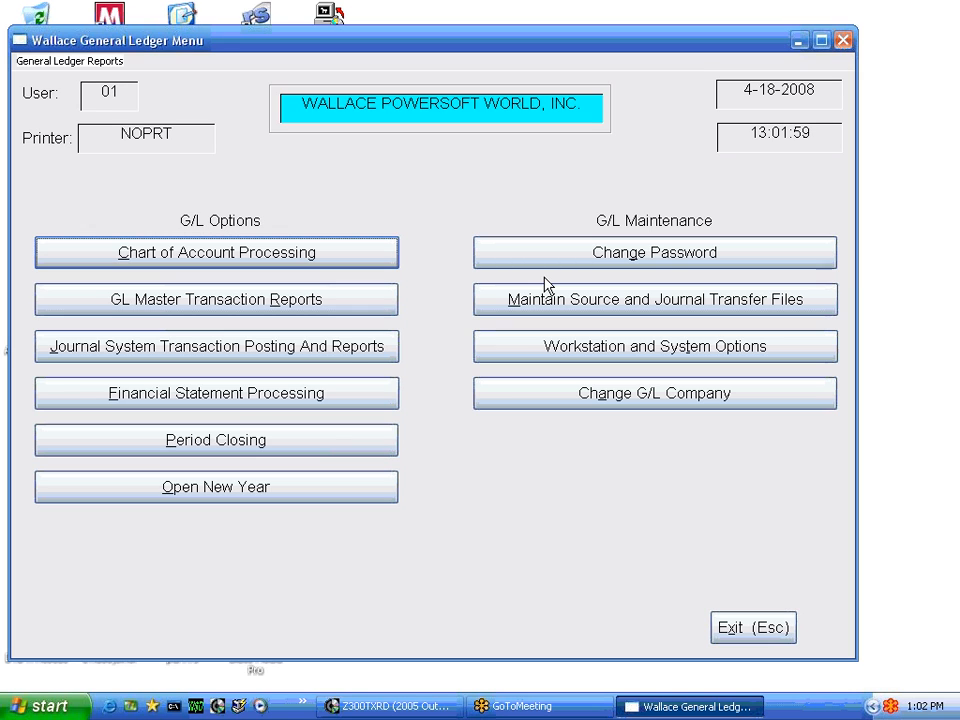
pyautogui.click(928, 38)
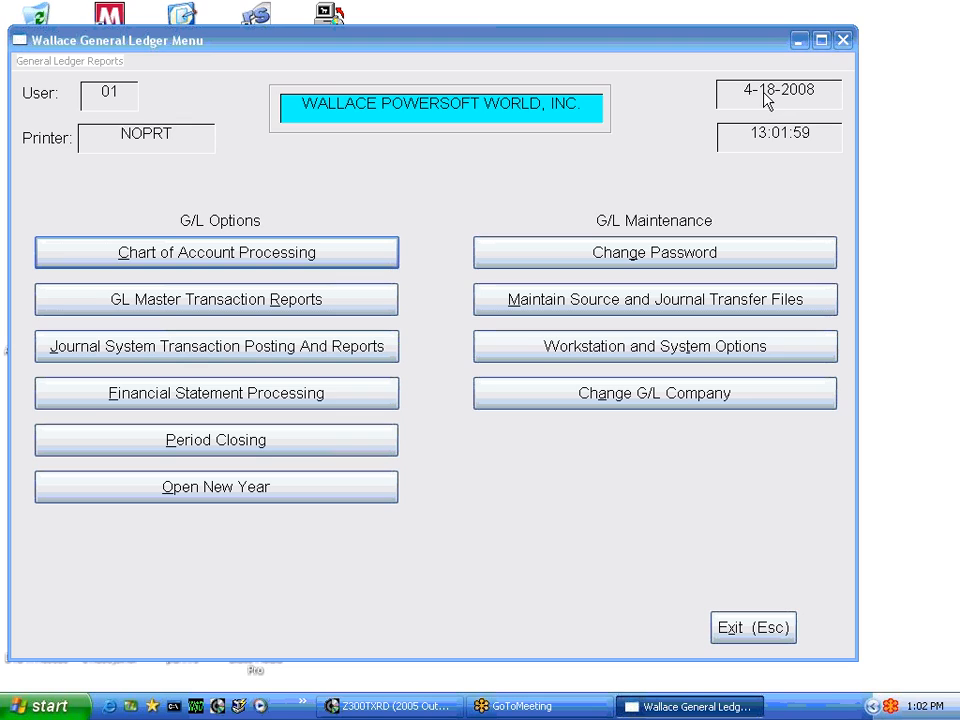